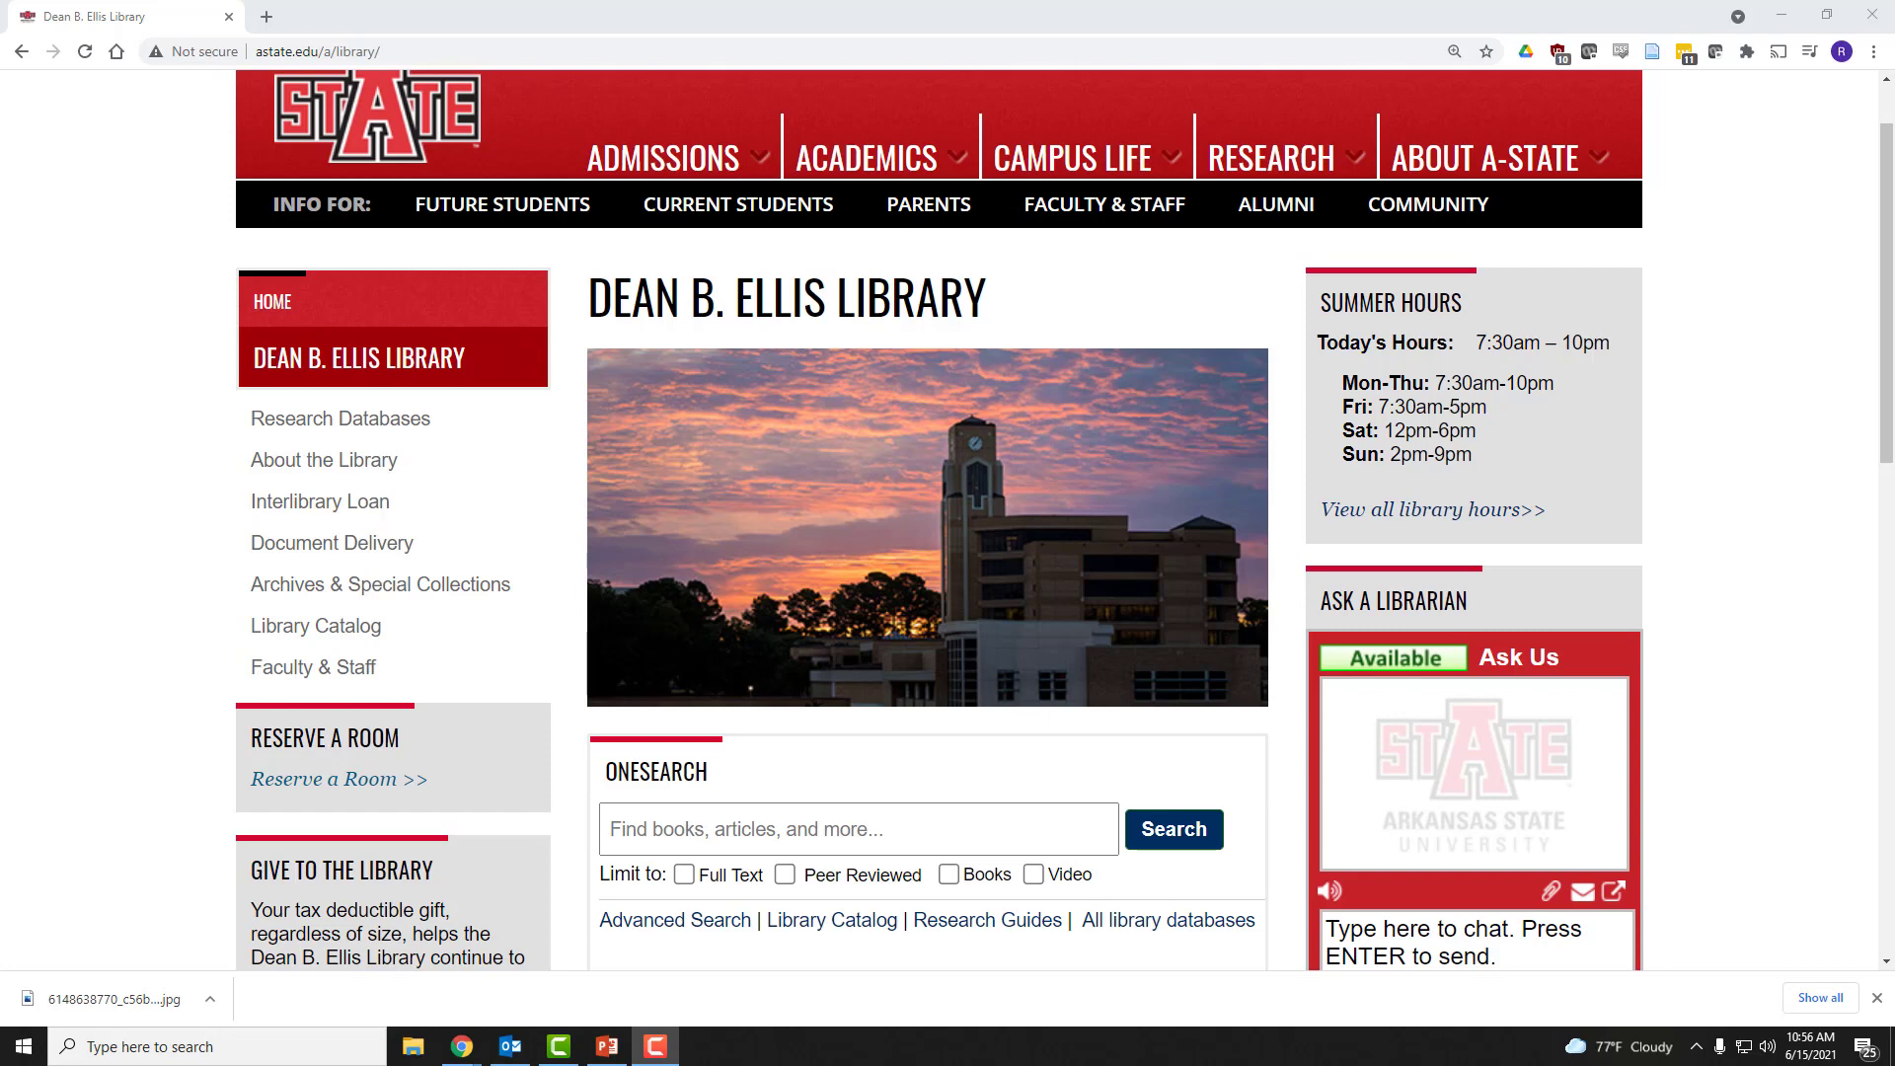
# Step: Leave the Dean B. Ellis Library page for the astate.edu home page using the A-State logo
pyautogui.scroll(1, 59, 296)
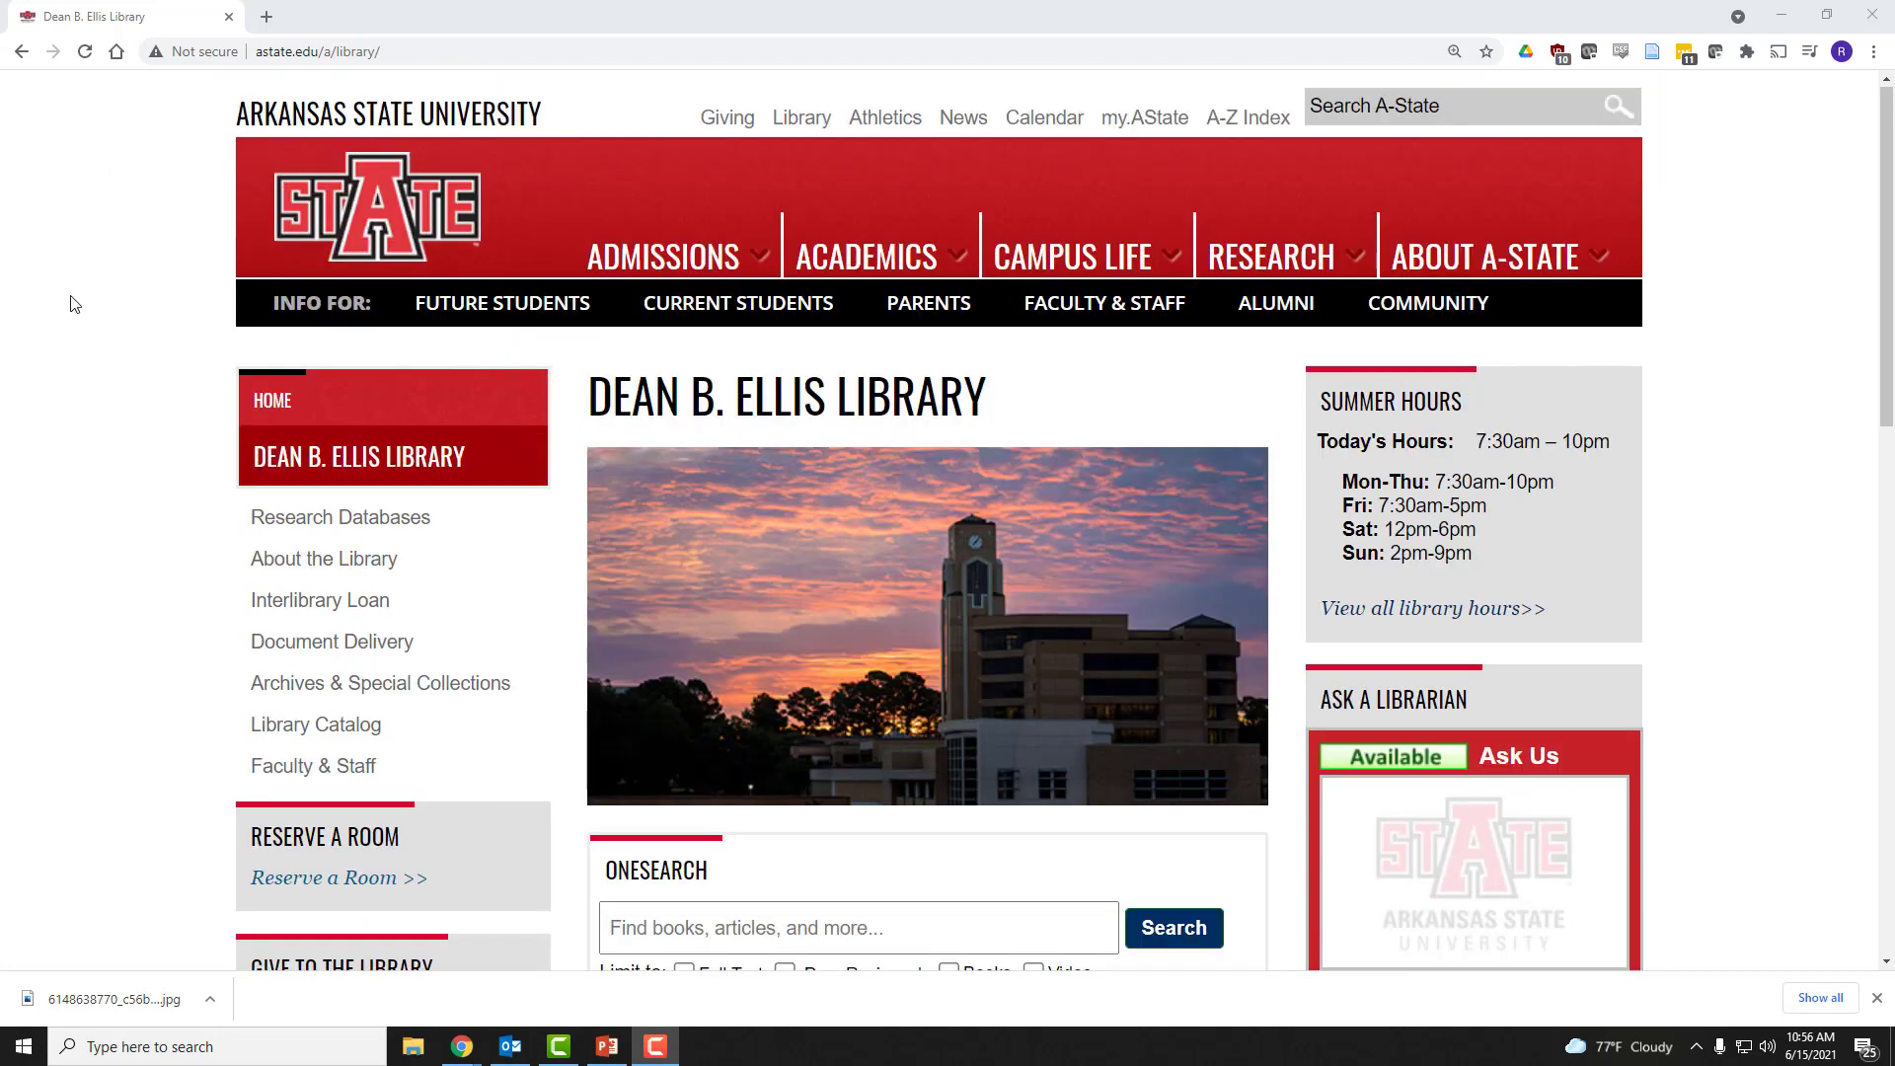
pyautogui.click(396, 210)
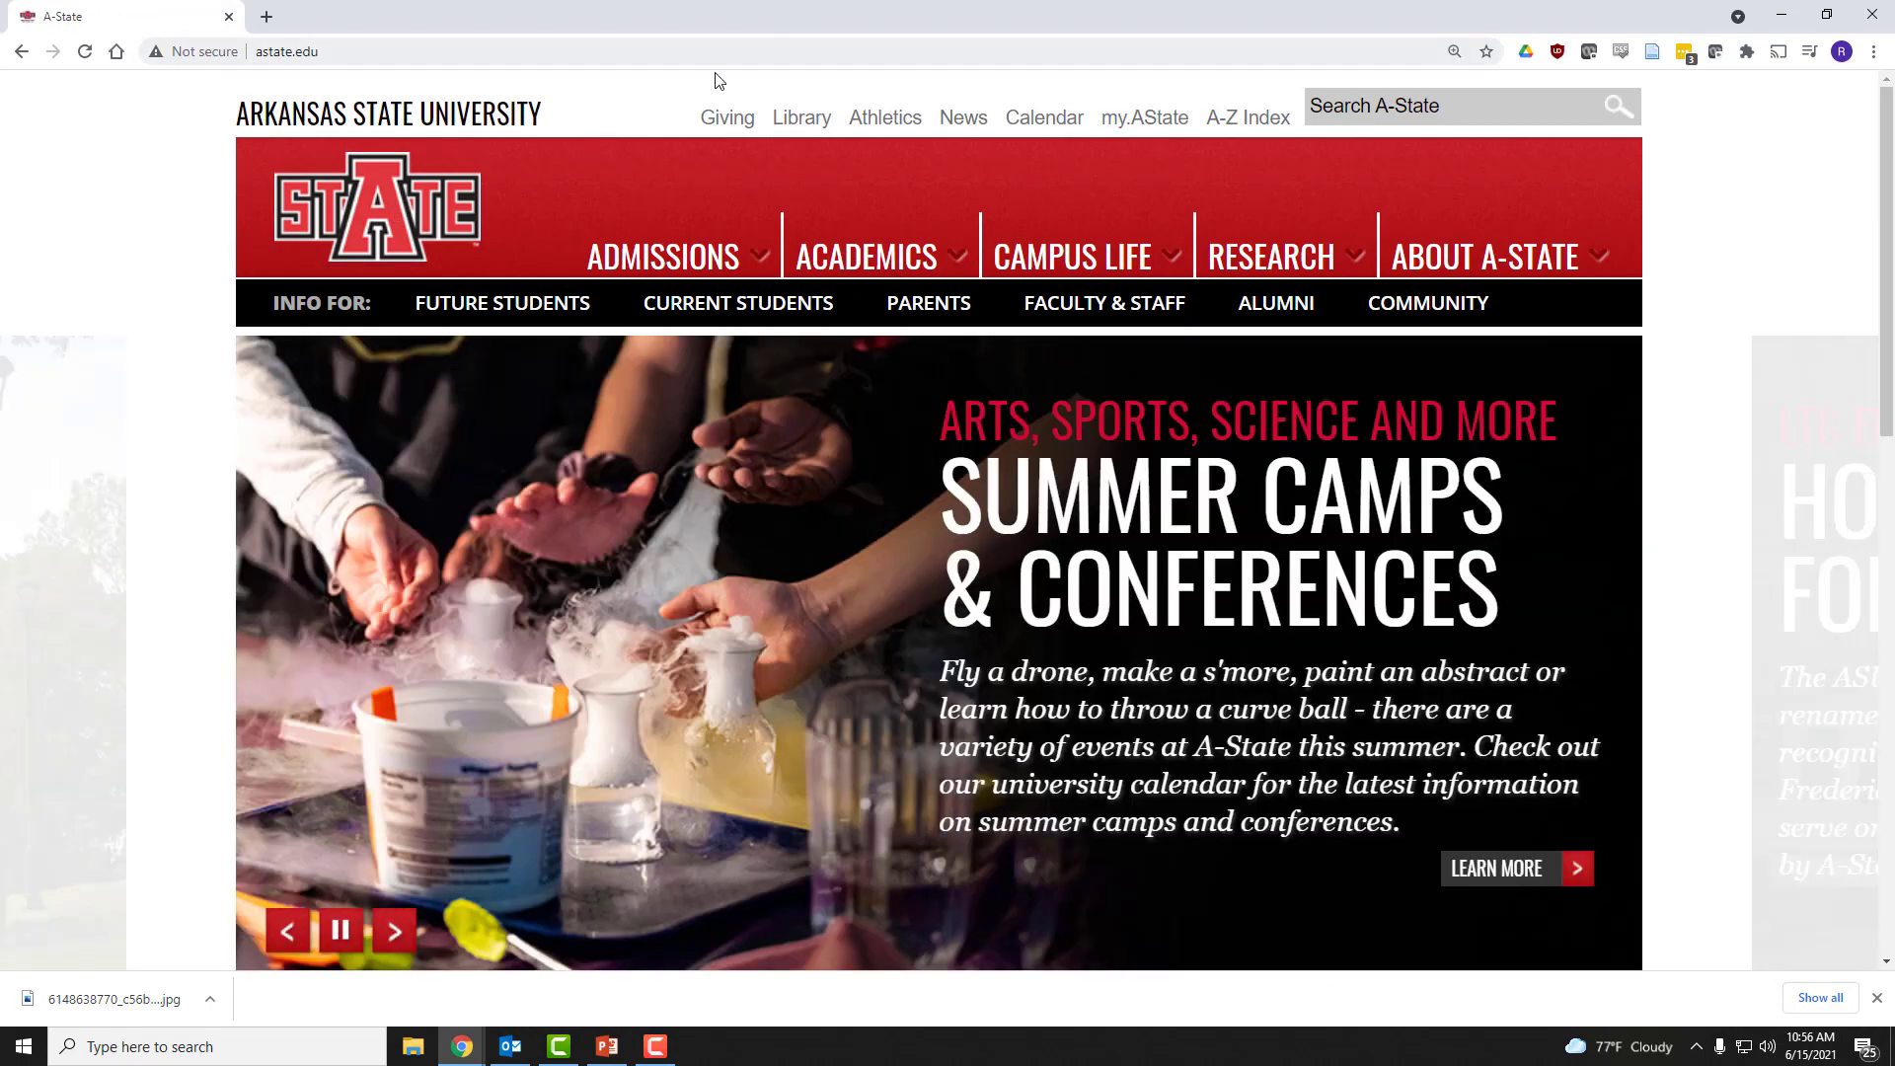
# Step: Open the Library page and type "domestic violence" in quotation marks into the OneSearch box
pyautogui.click(797, 129)
pyautogui.scroll(-1, 807, 450)
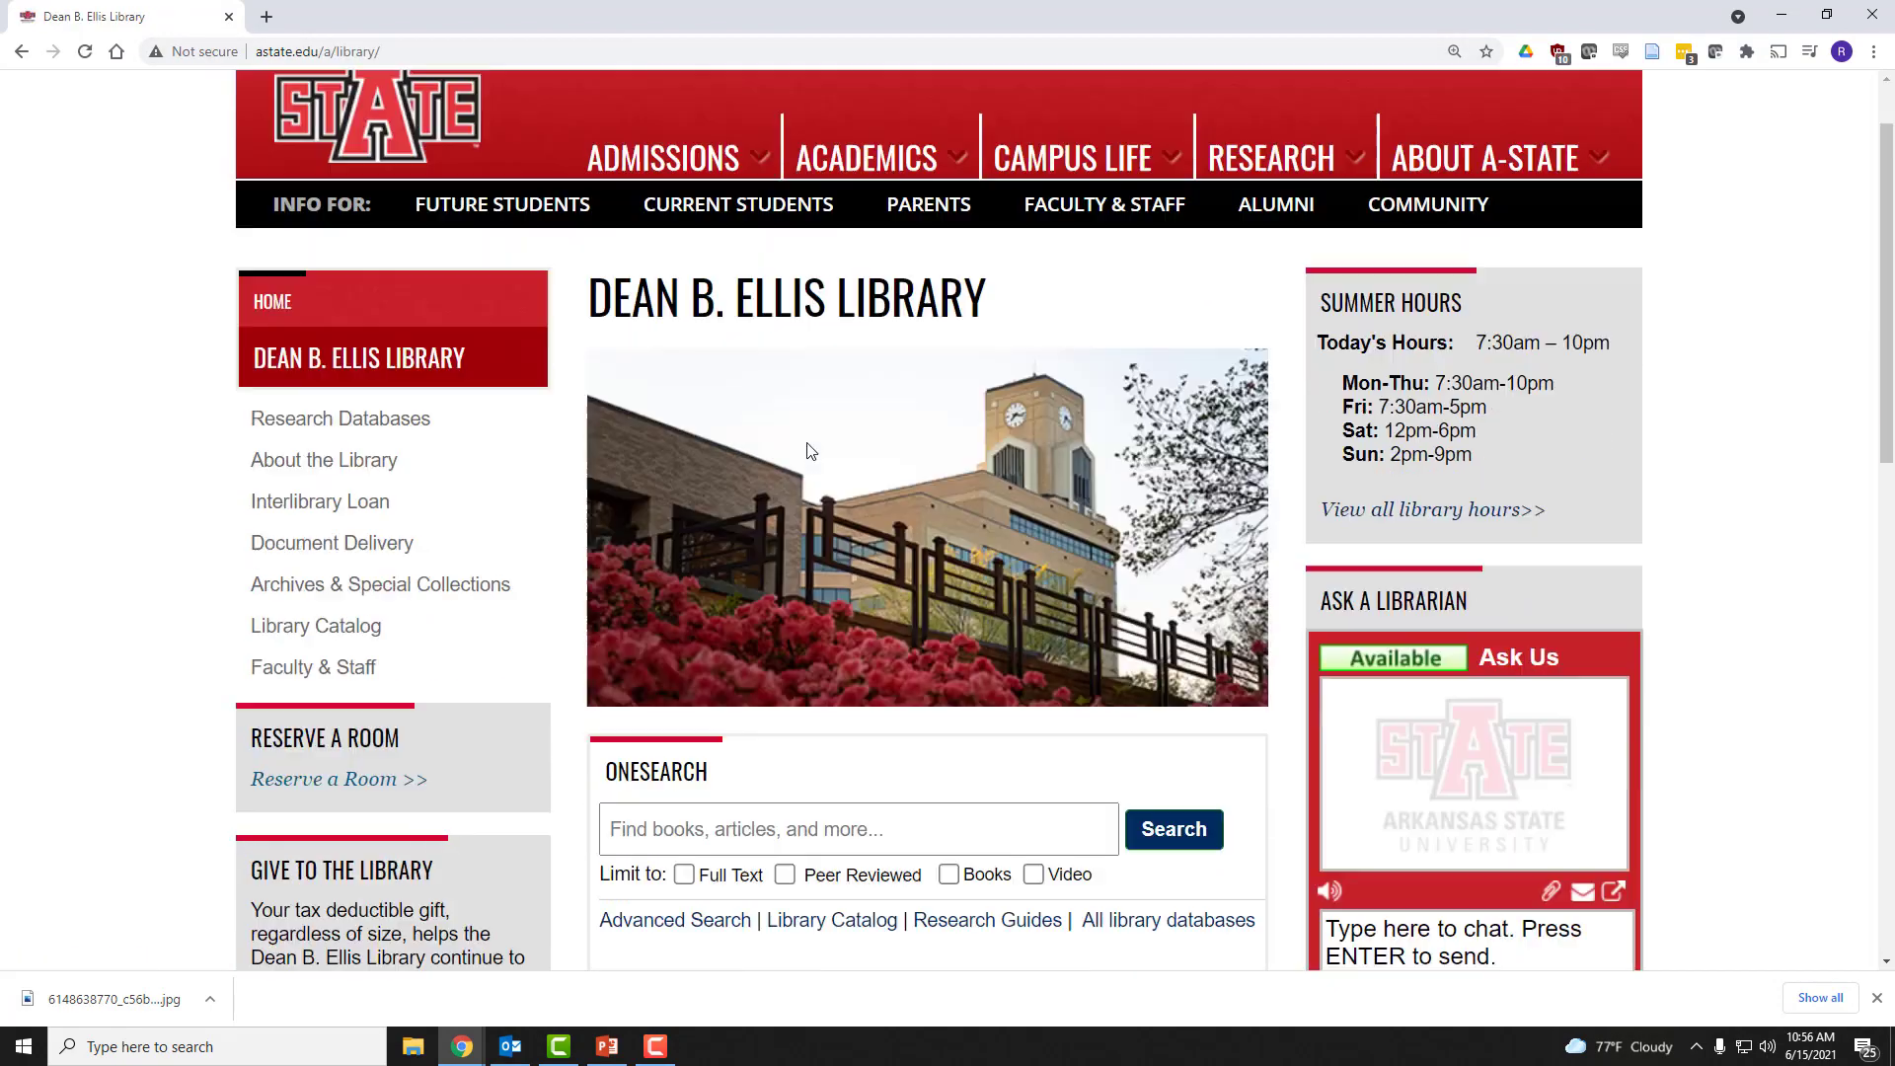
pyautogui.scroll(-4, 808, 450)
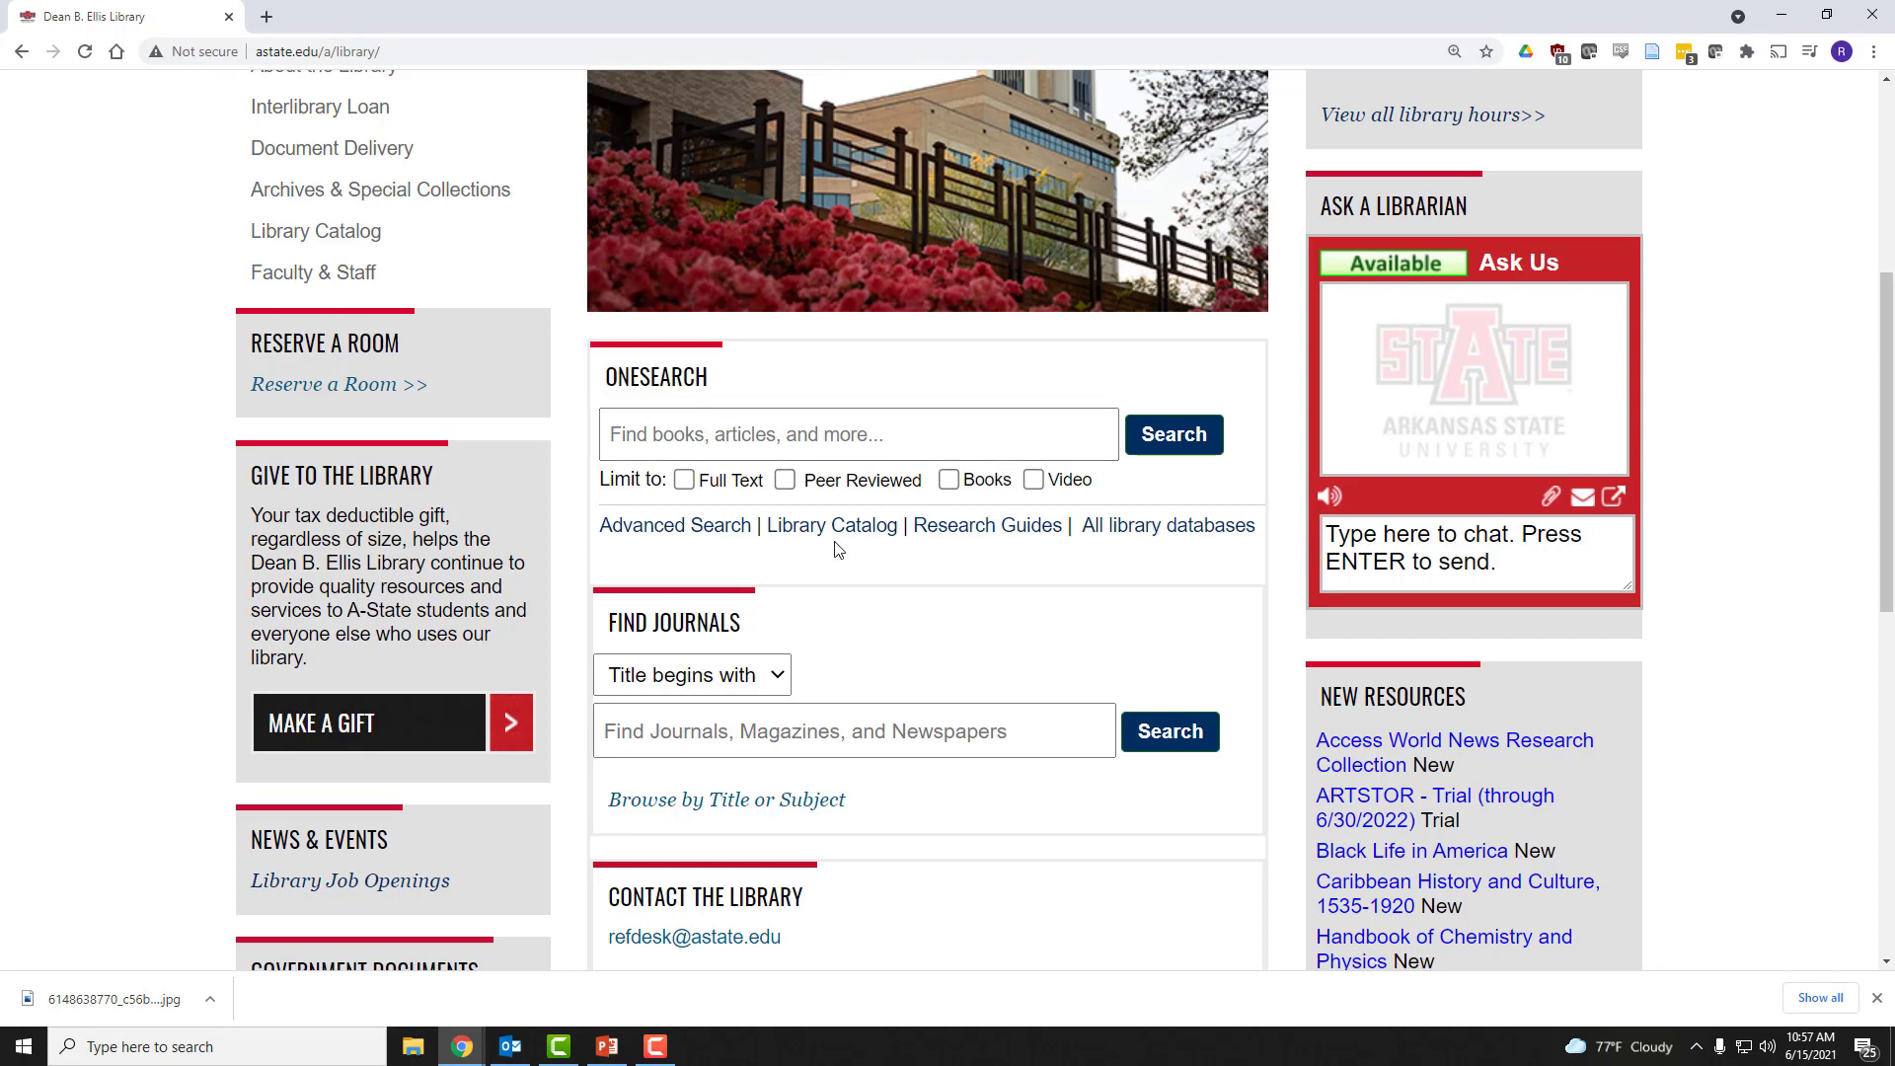
pyautogui.click(926, 427)
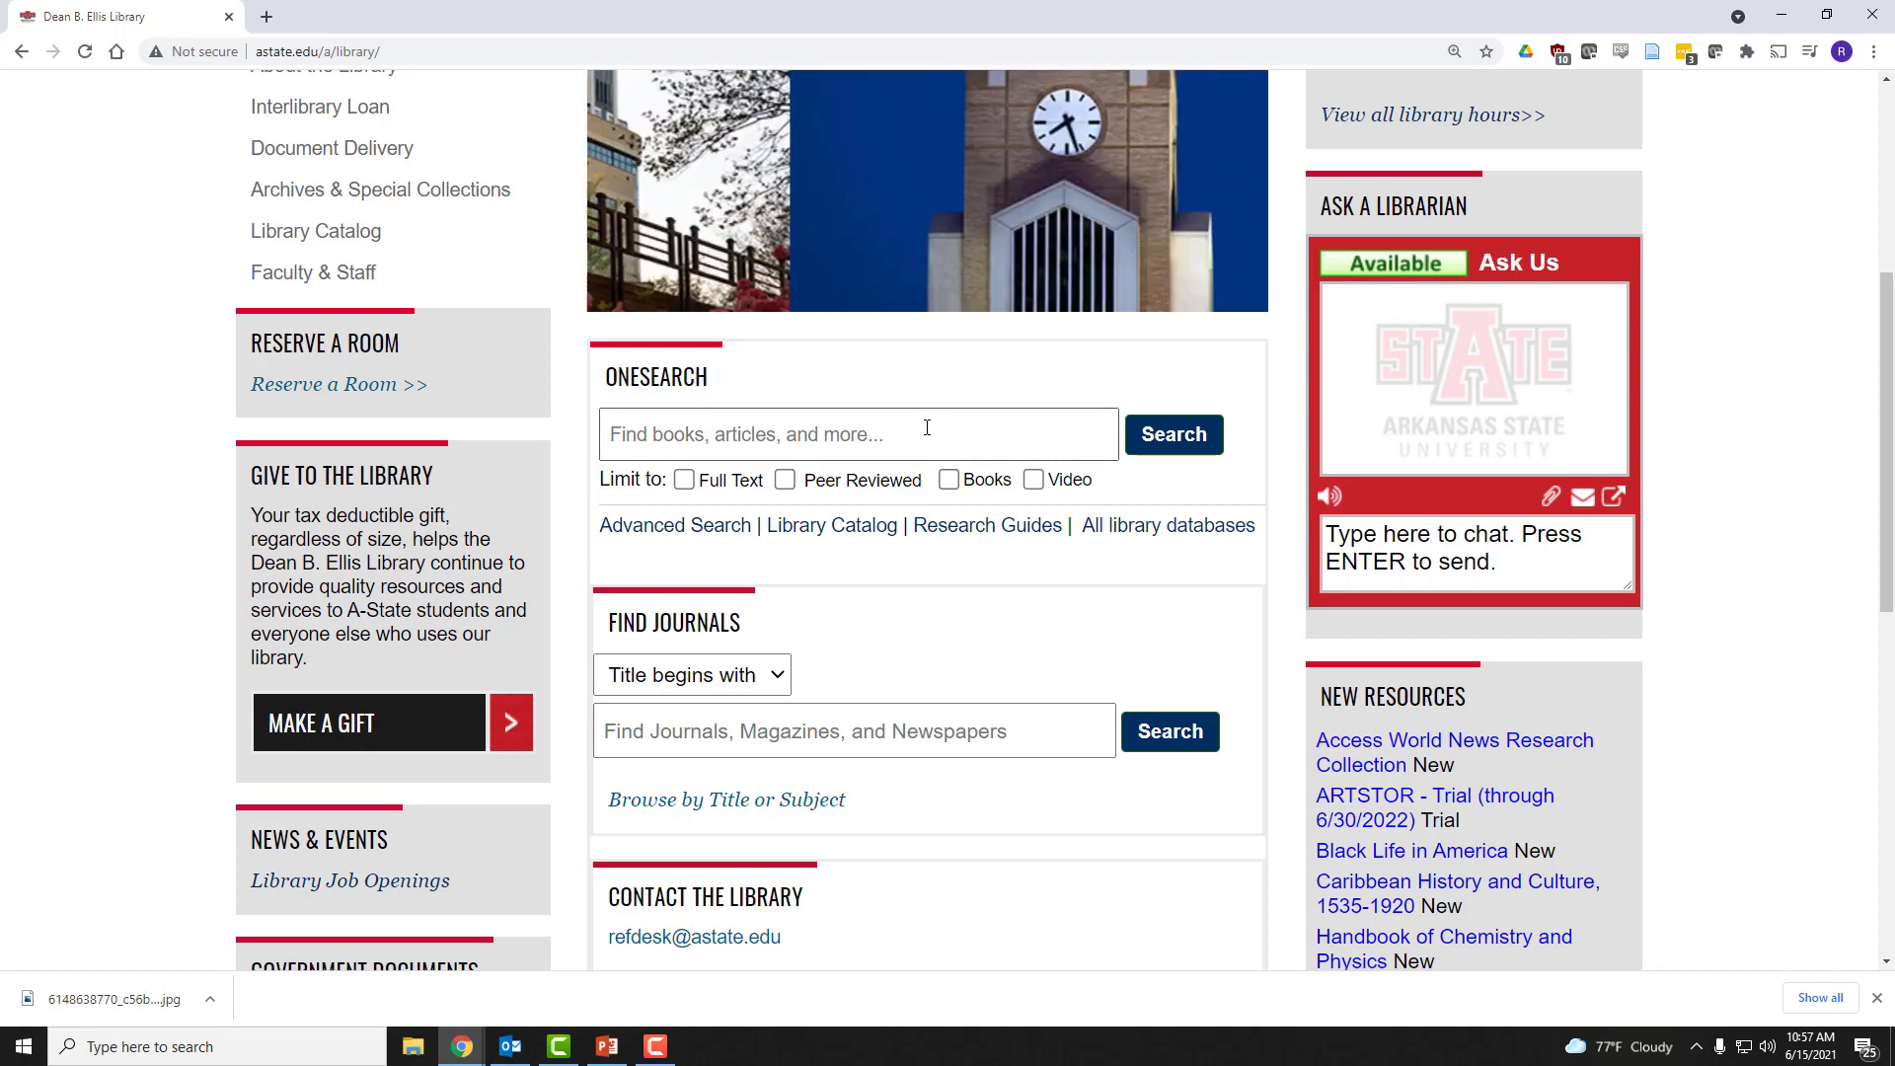
pyautogui.click(927, 427)
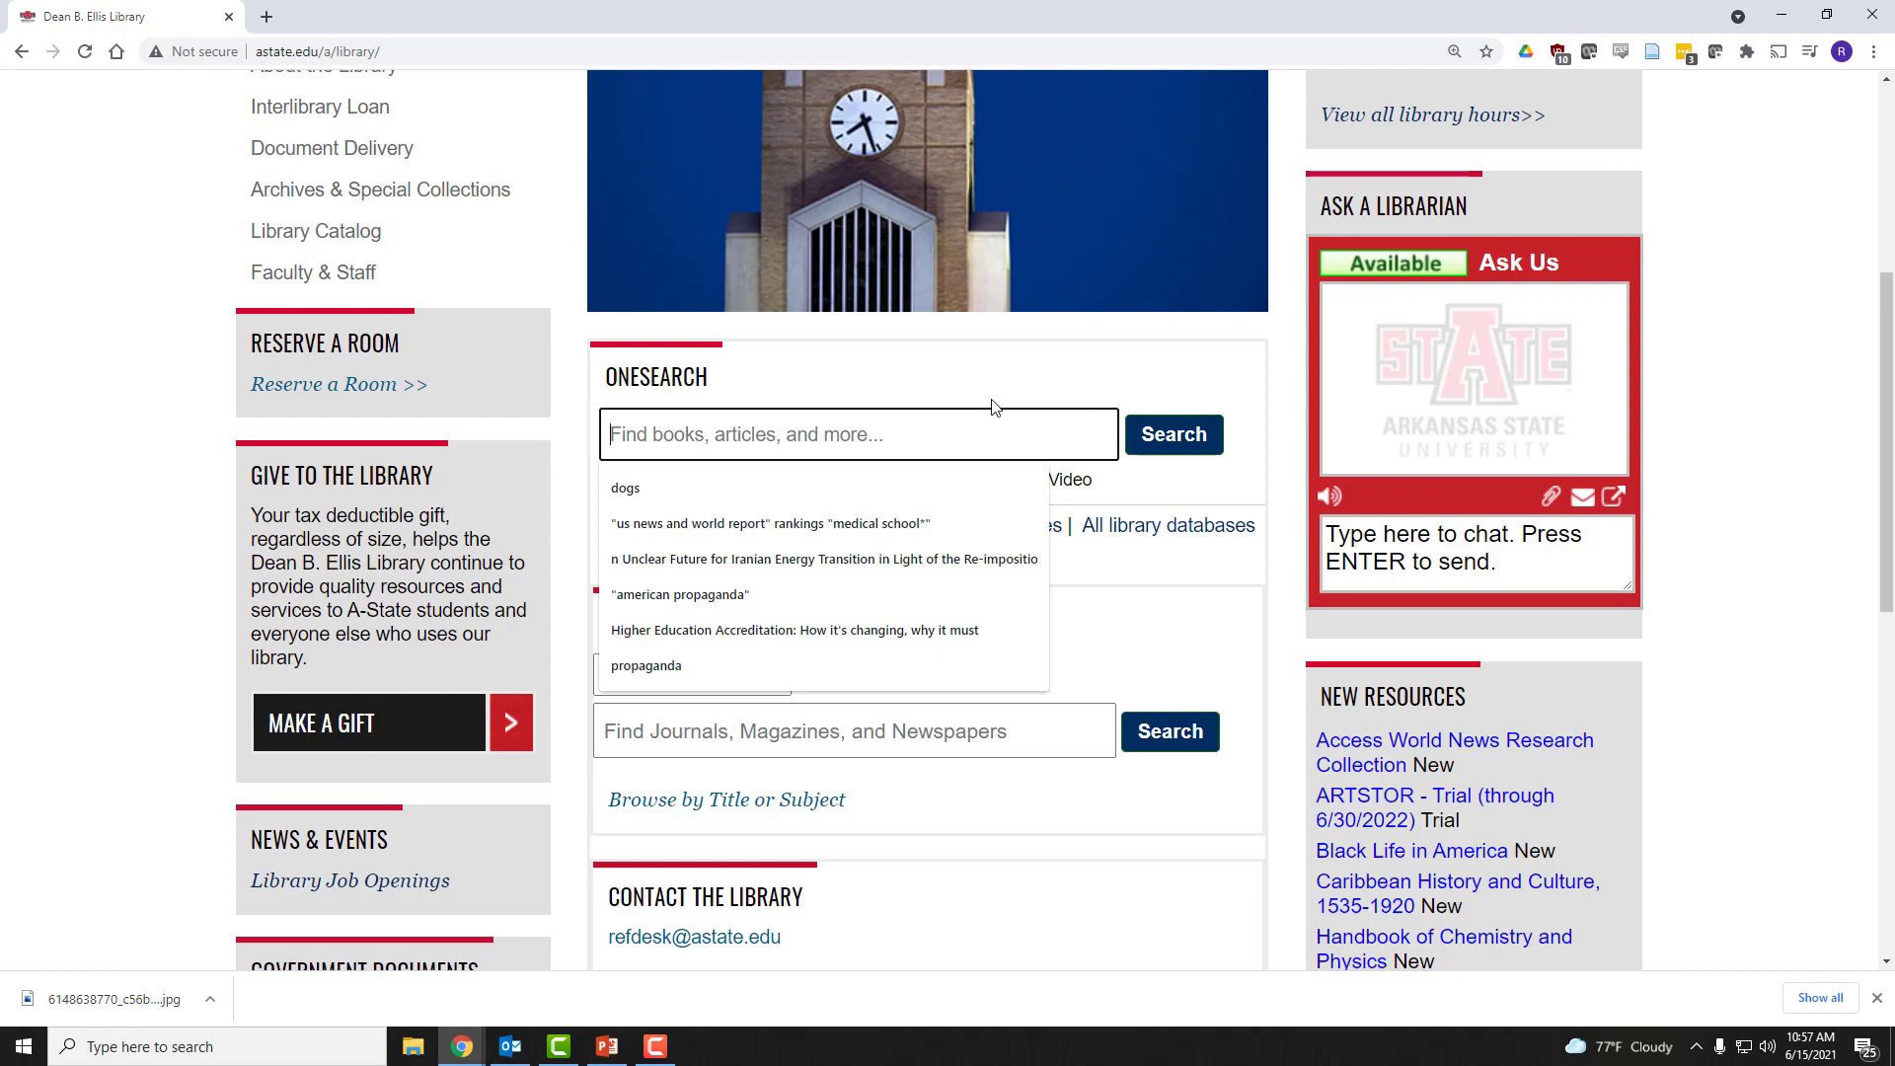
pyautogui.write('domestic vi')
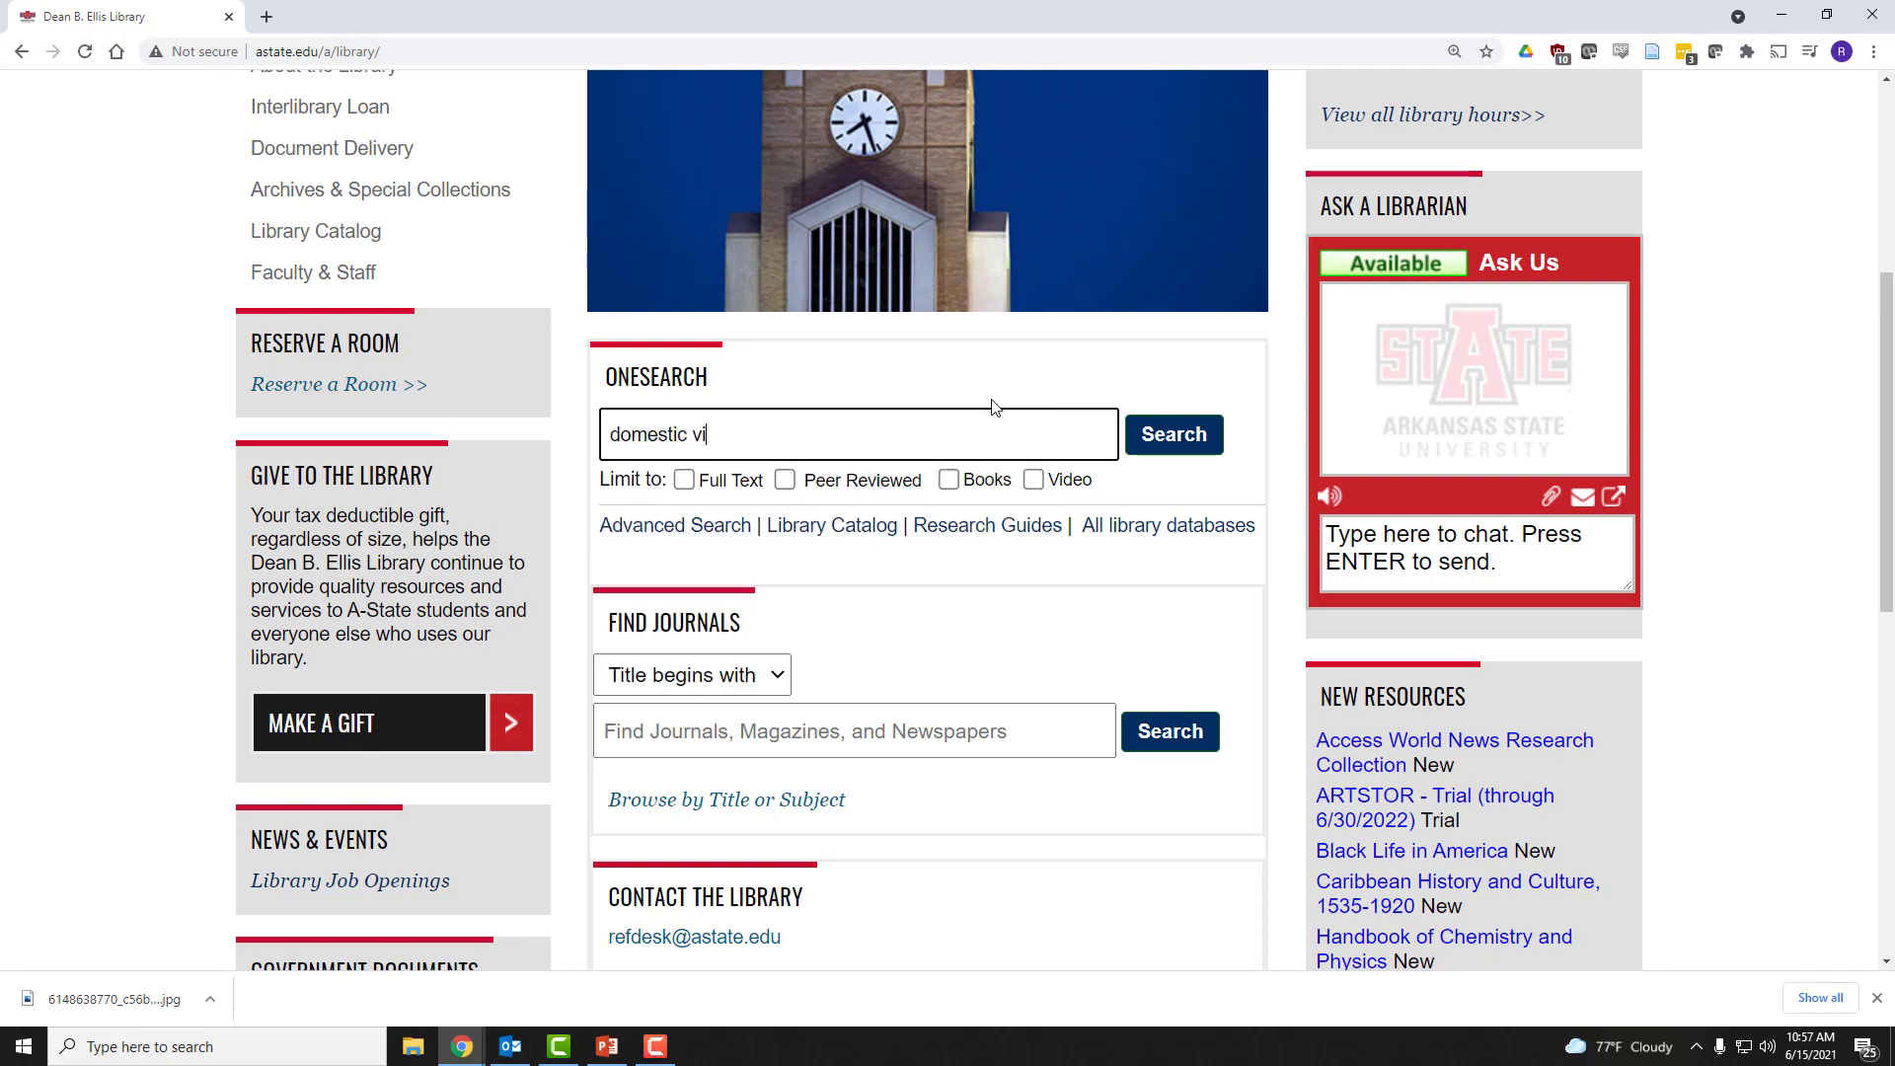
pyautogui.write('olence')
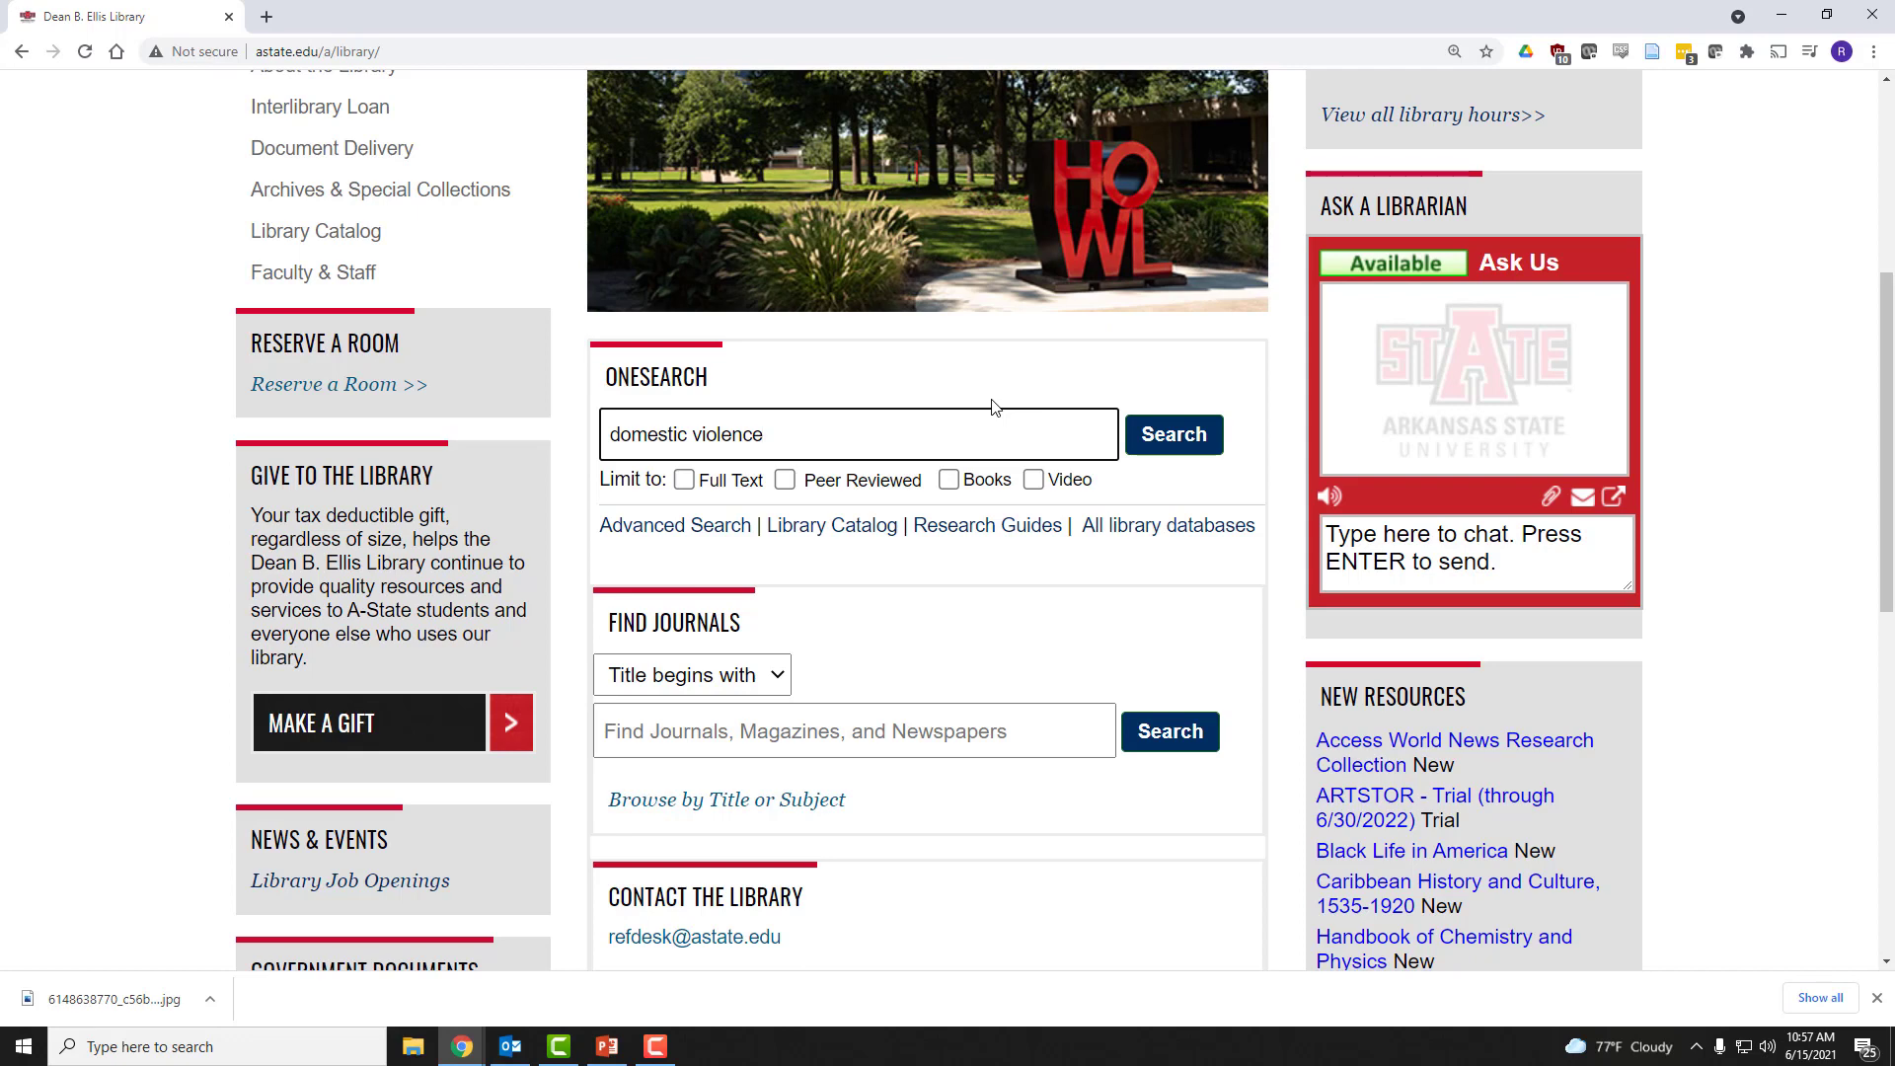
pyautogui.write('"')
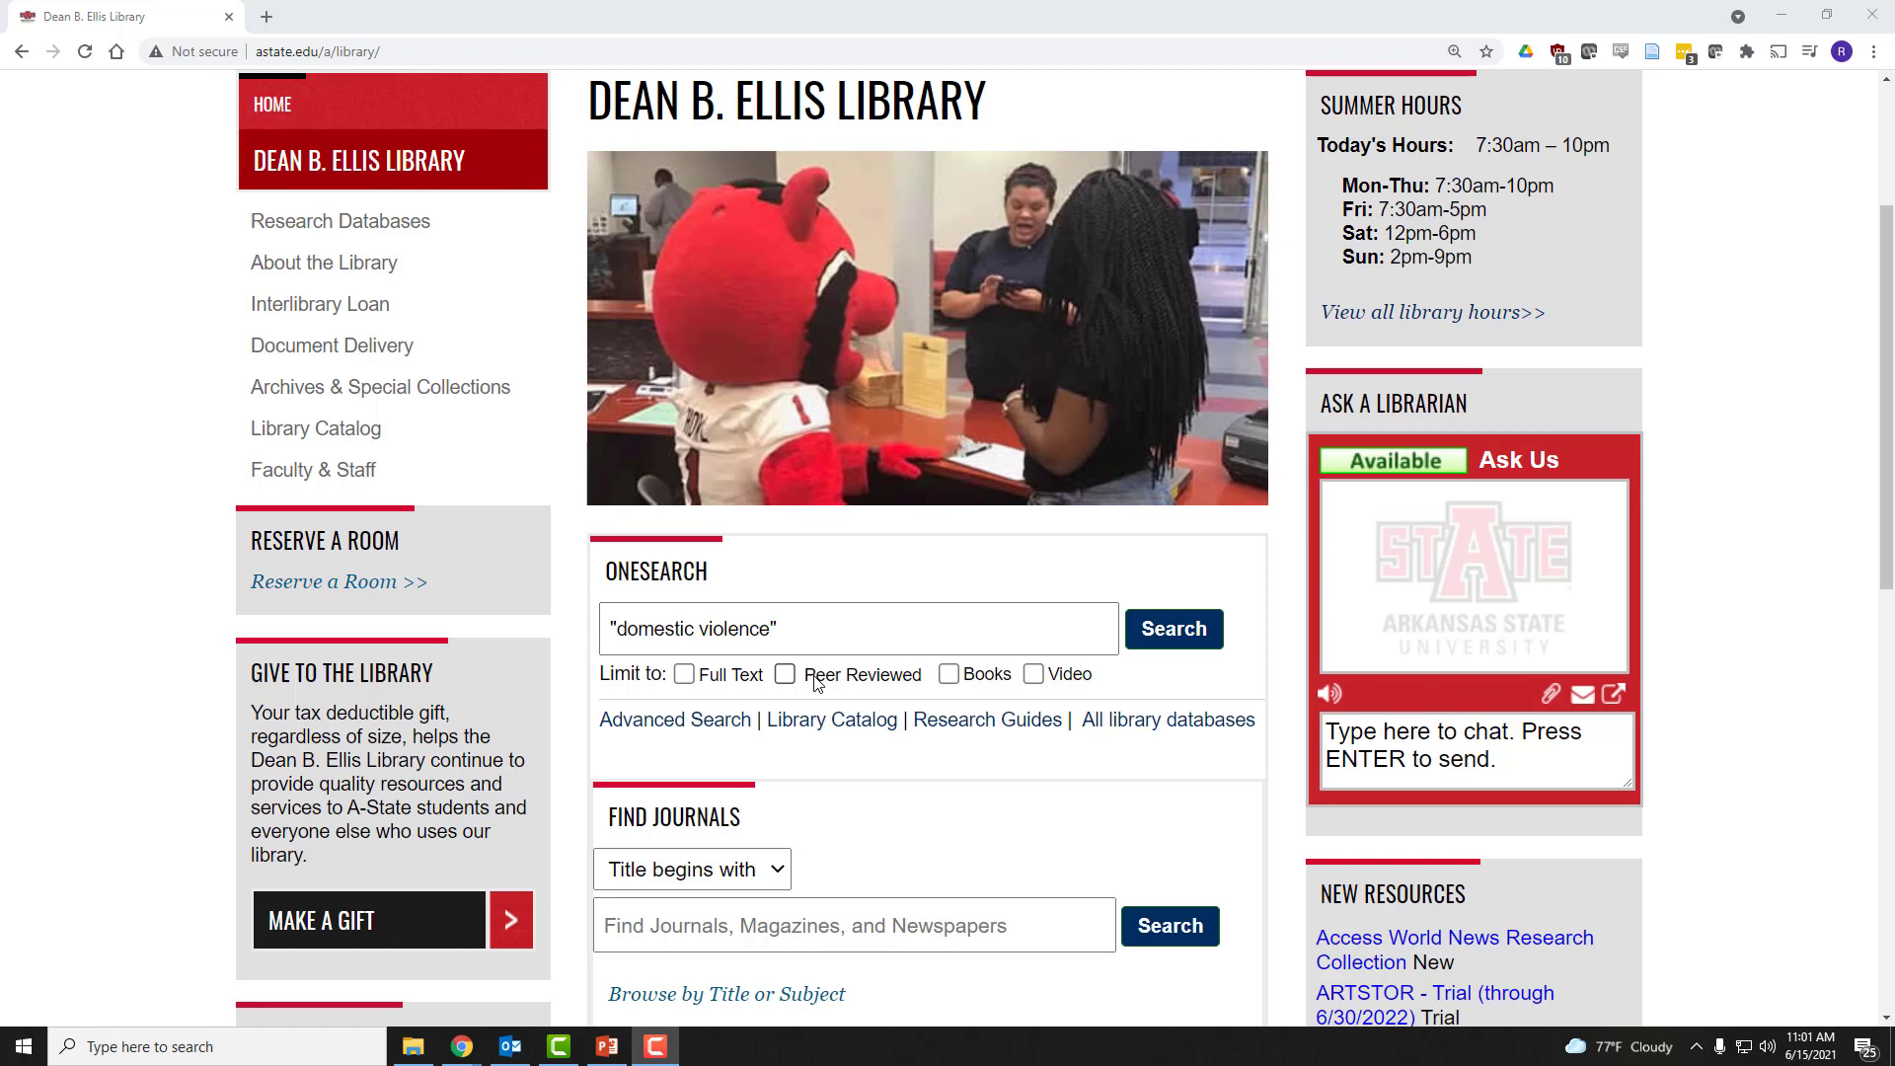
# Step: Tick the Peer Reviewed checkbox under the OneSearch box
pyautogui.click(798, 687)
# Step: Search "domestic violence" and highlight the 97,463 result count on the Summon results page
pyautogui.click(1176, 632)
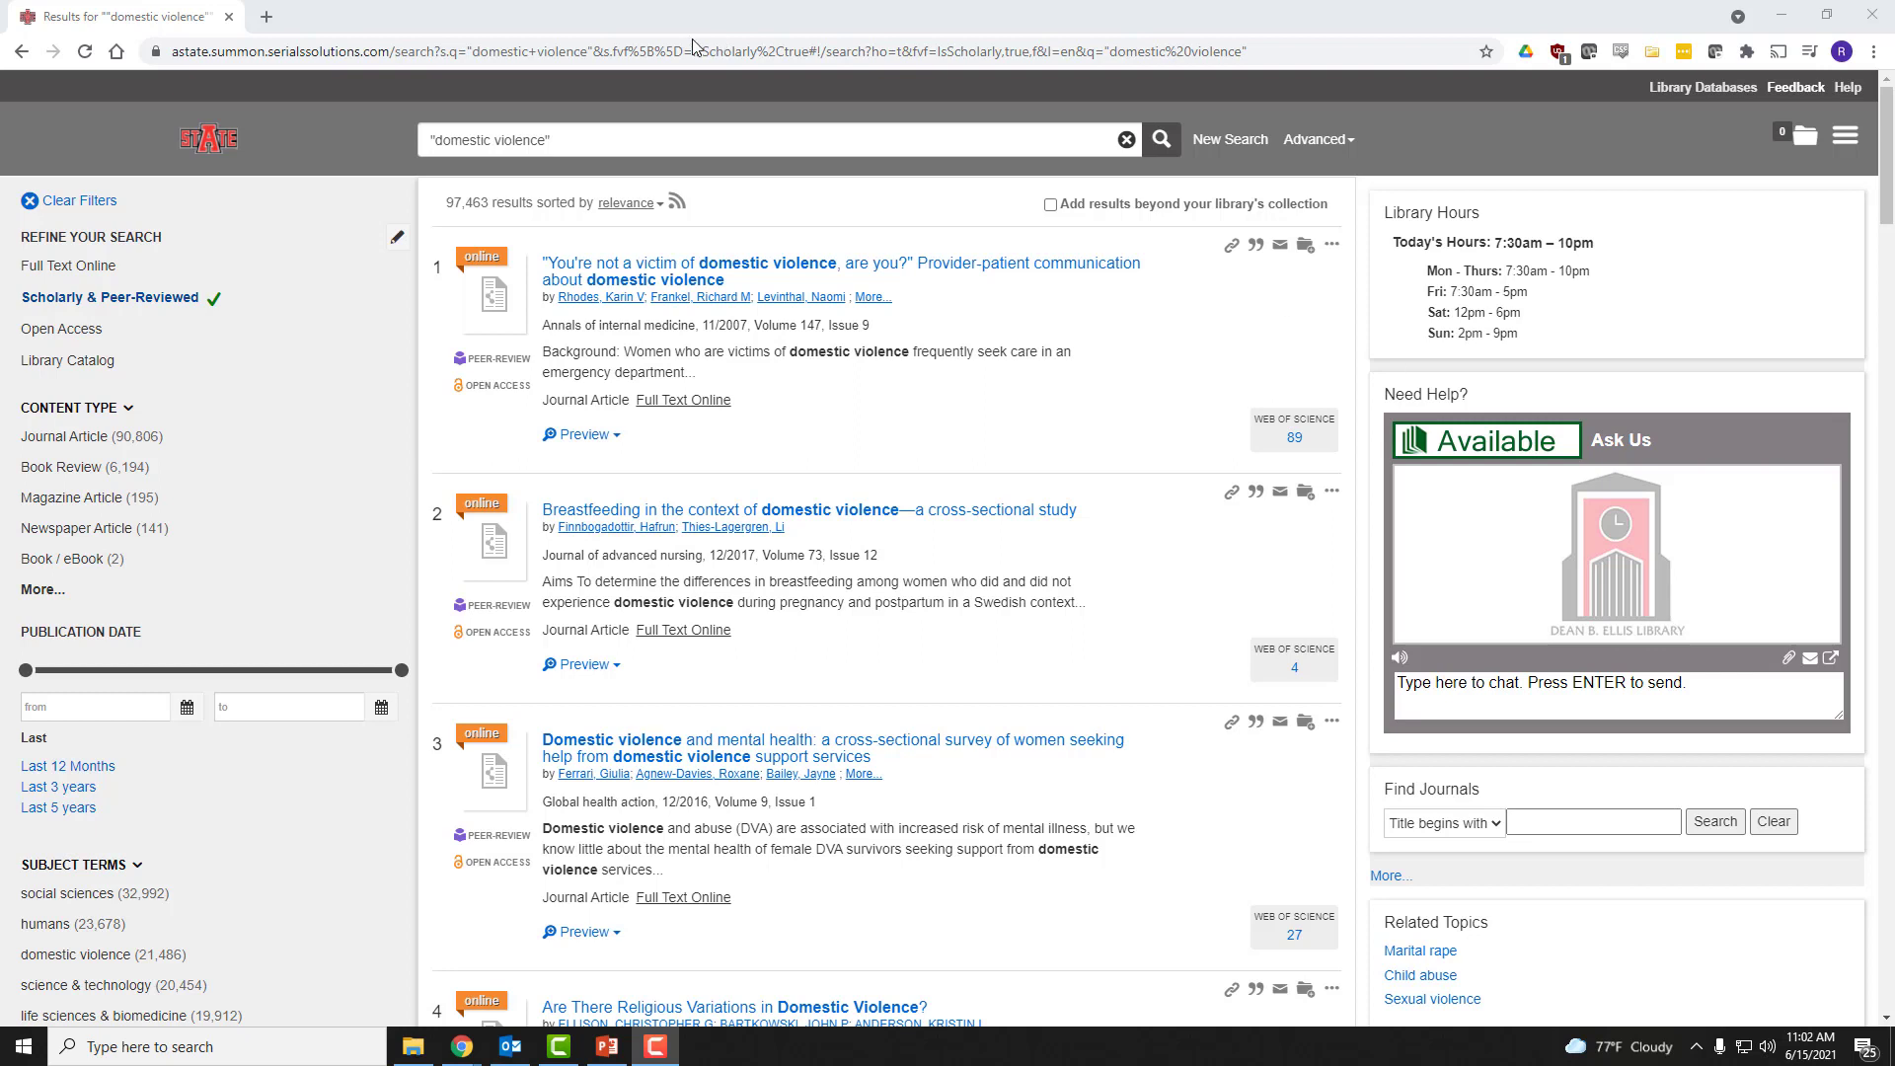
pyautogui.click(620, 141)
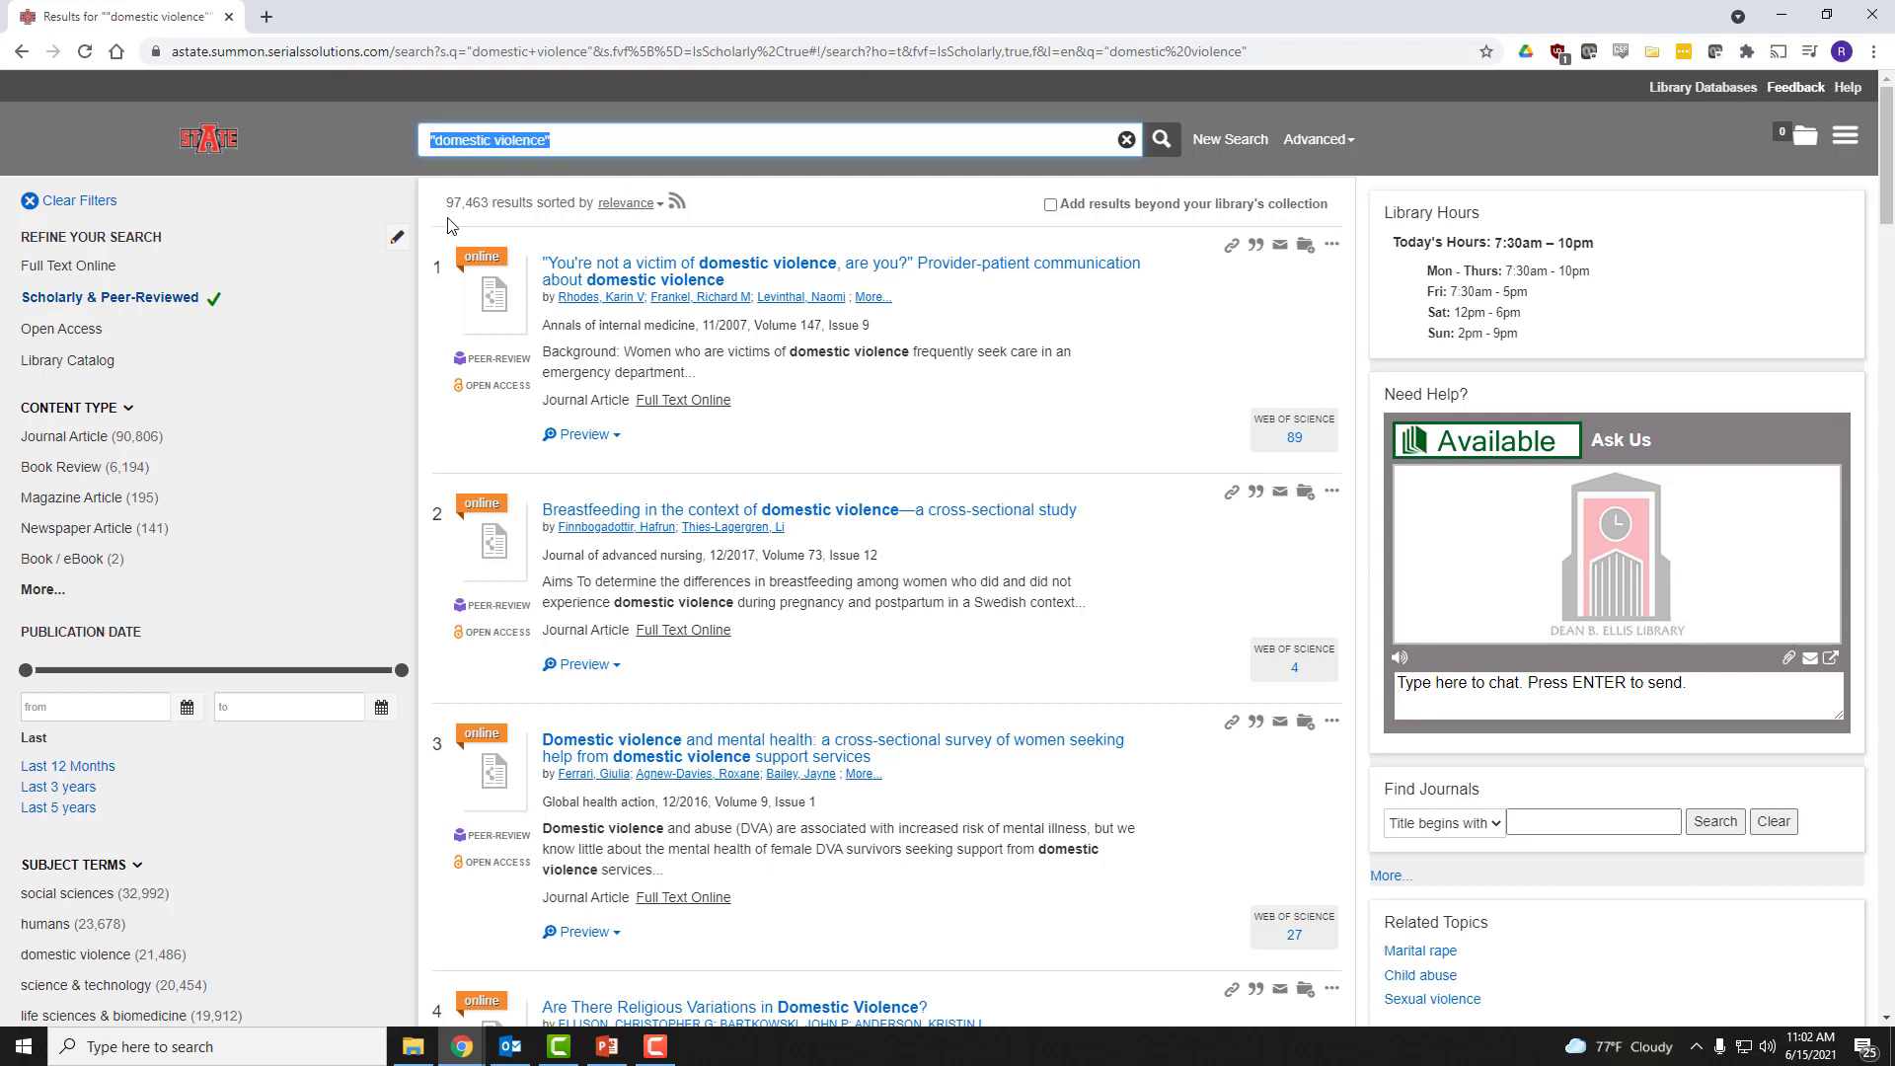
pyautogui.moveTo(446, 203); pyautogui.dragTo(486, 209)
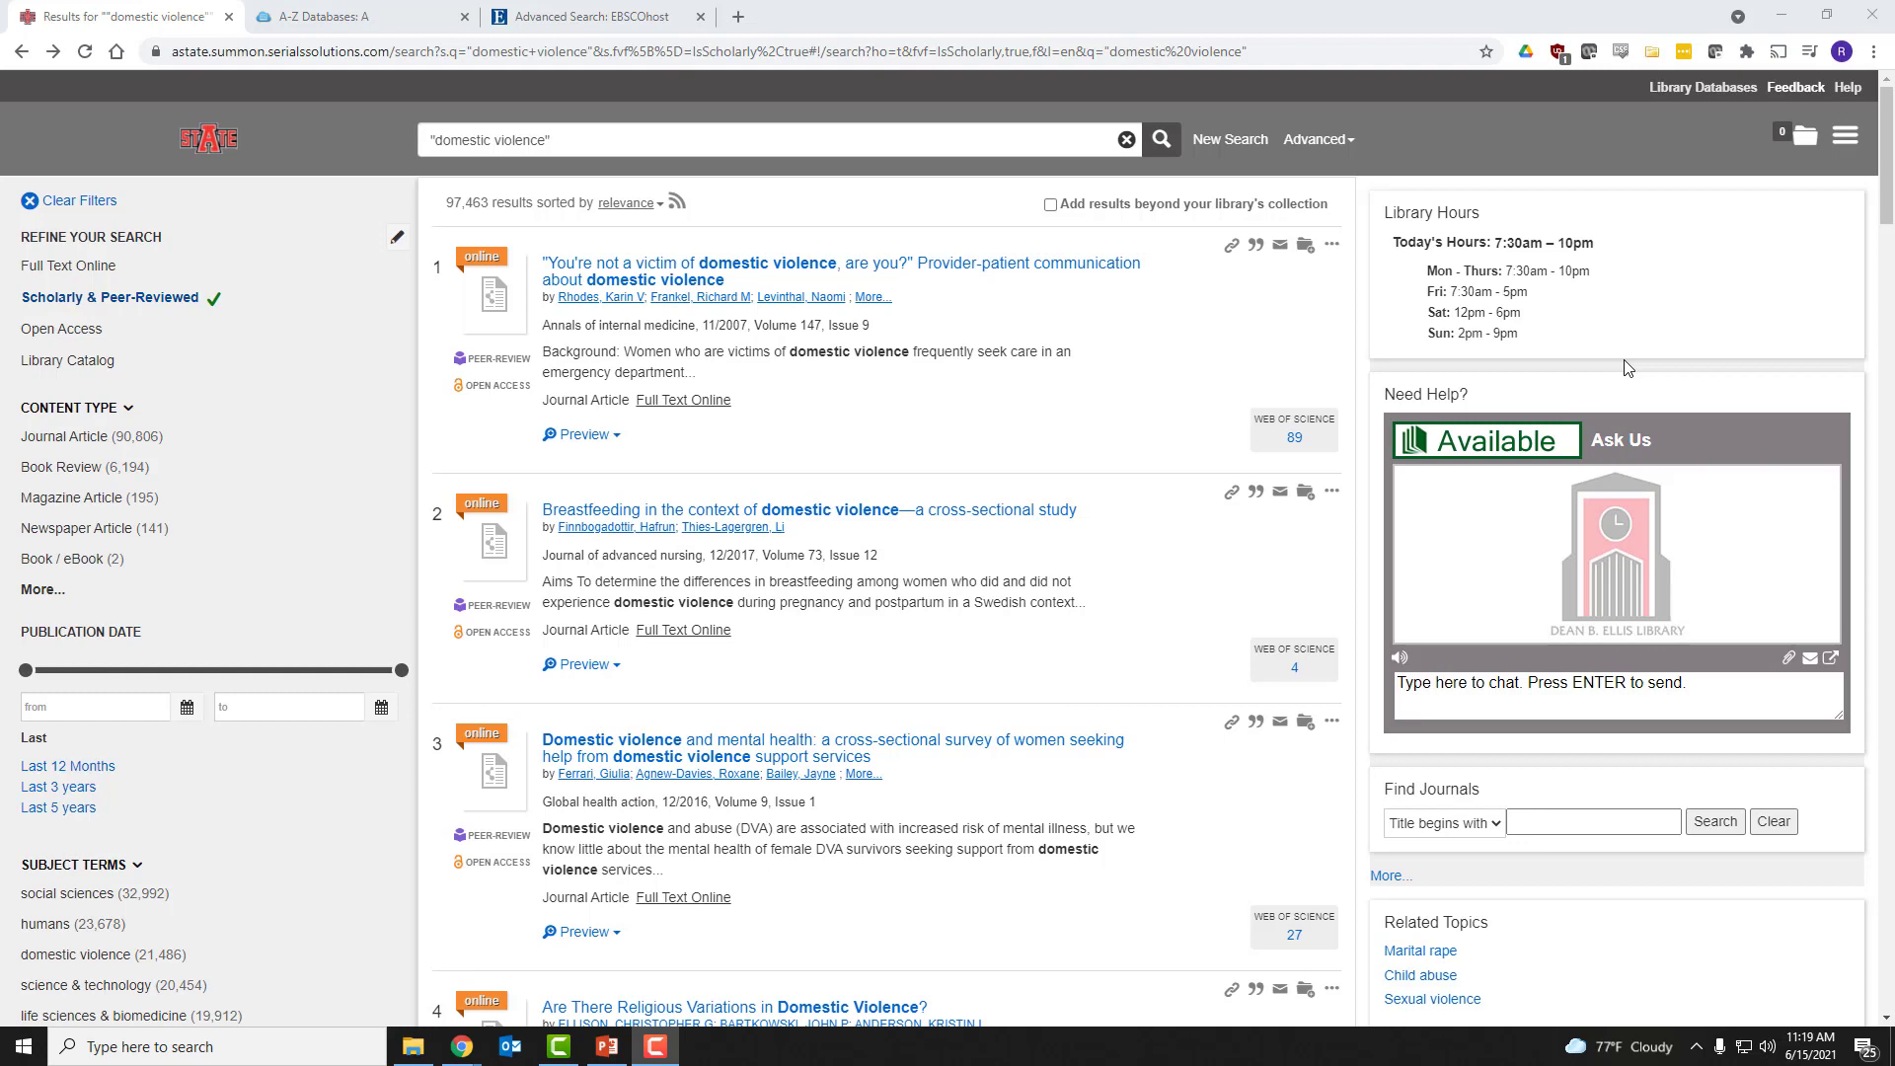
# Step: In Advanced Search, OR "intimate partner violence", "spousal abuse", "family violence" onto the first field; add stalking
pyautogui.click(1308, 145)
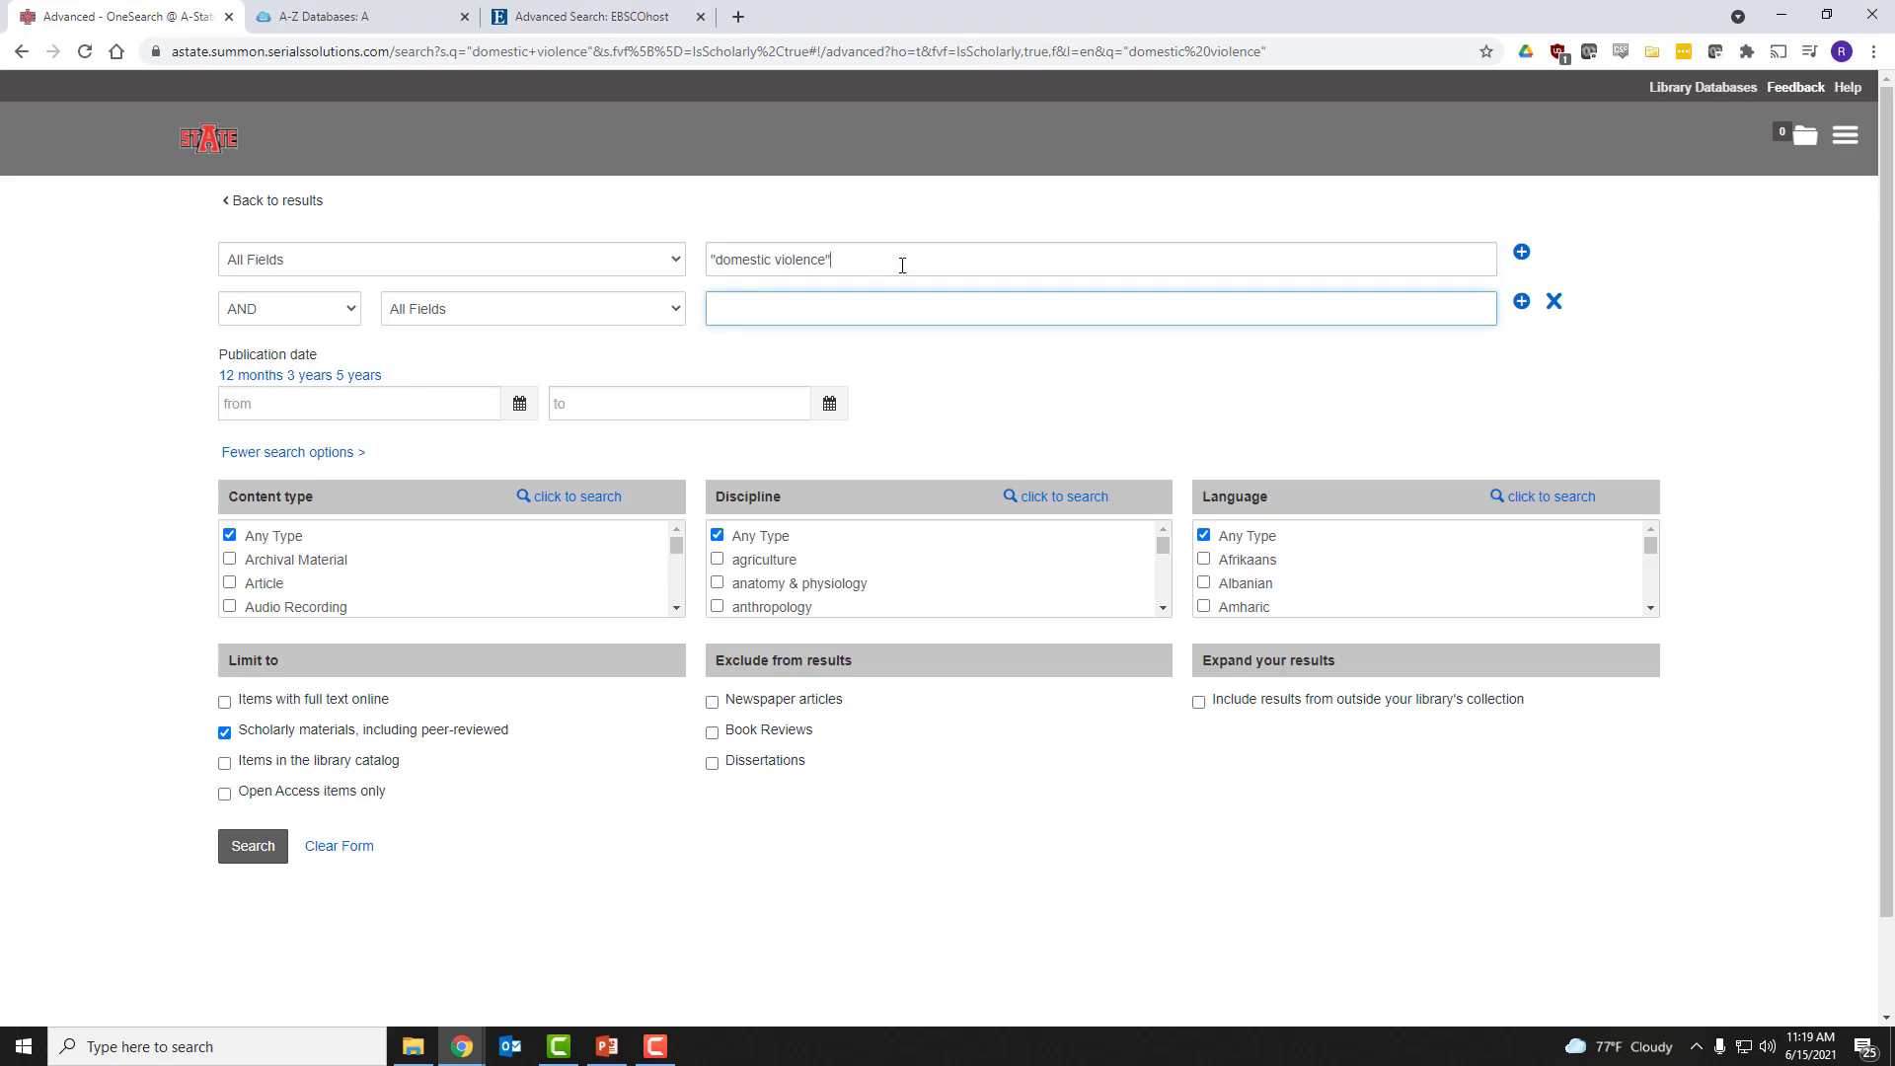
pyautogui.click(904, 262)
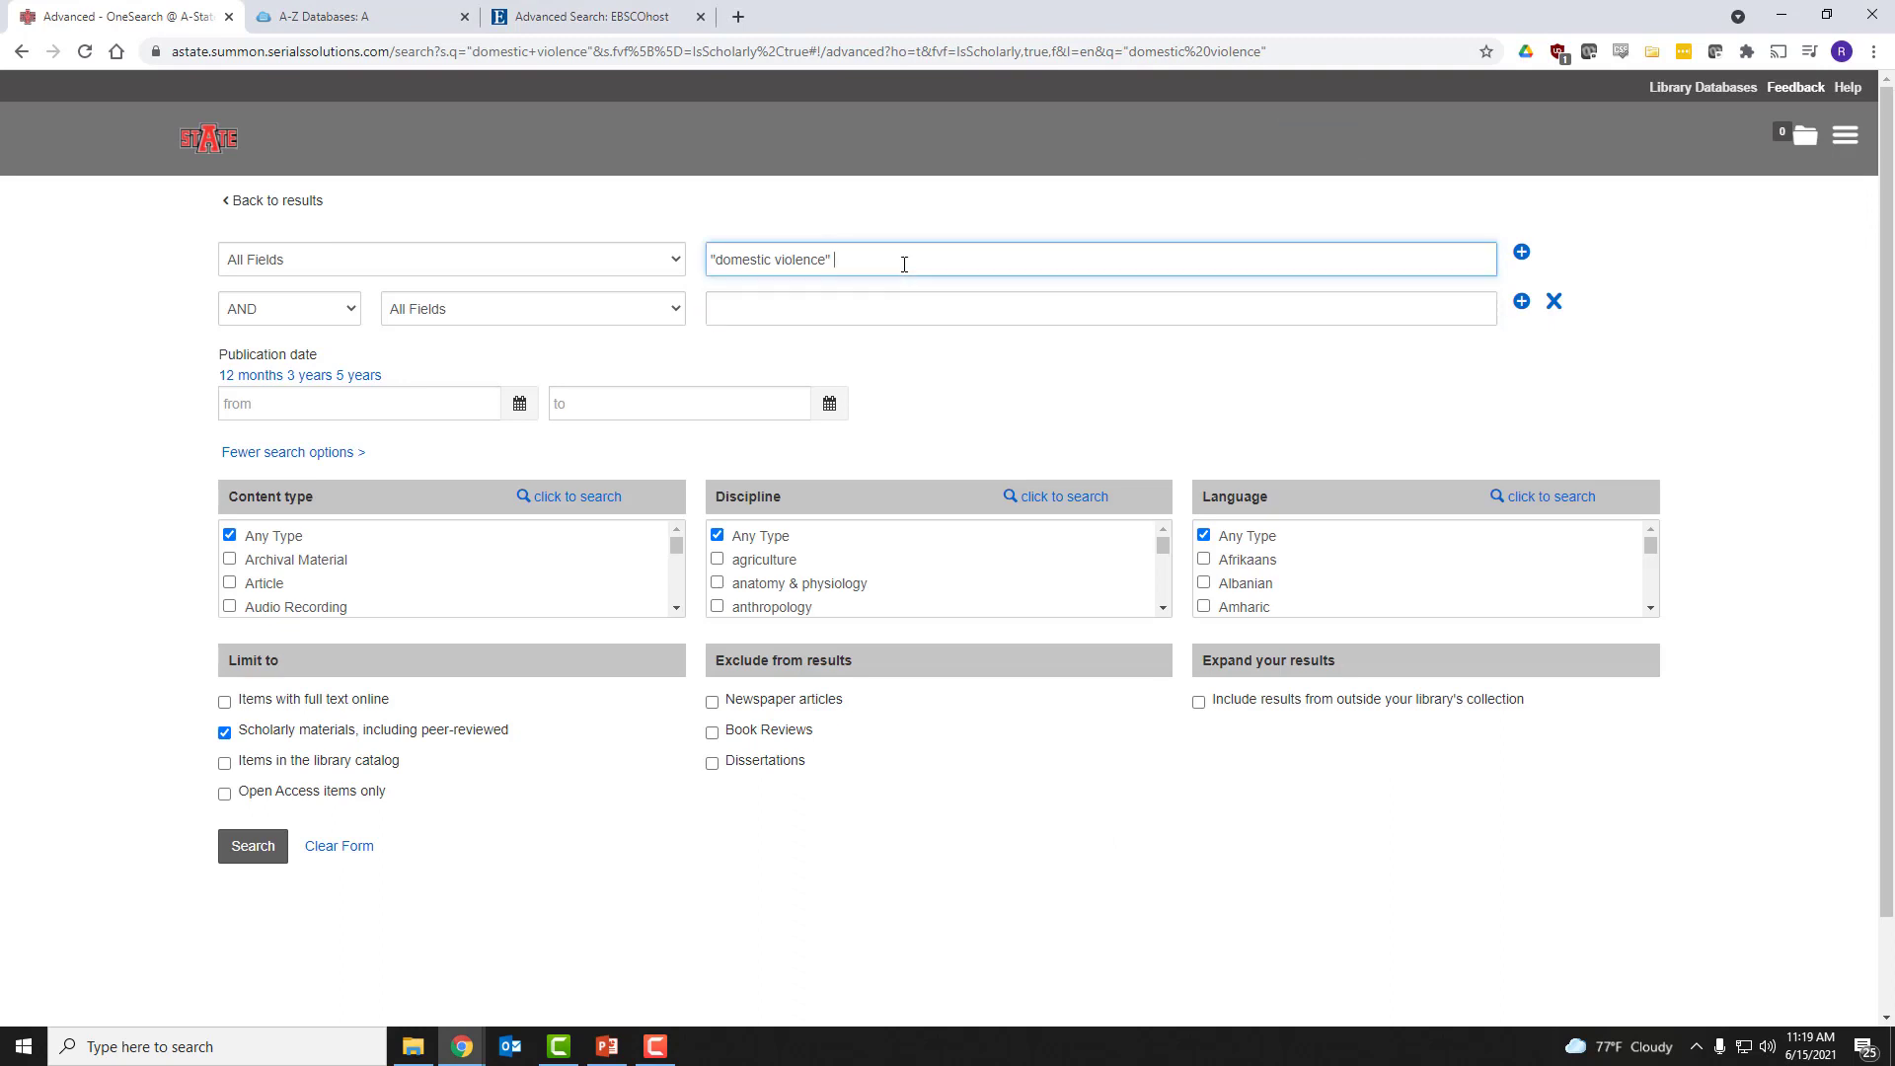
pyautogui.write('OR "intimate partner violence" OR "spousal')
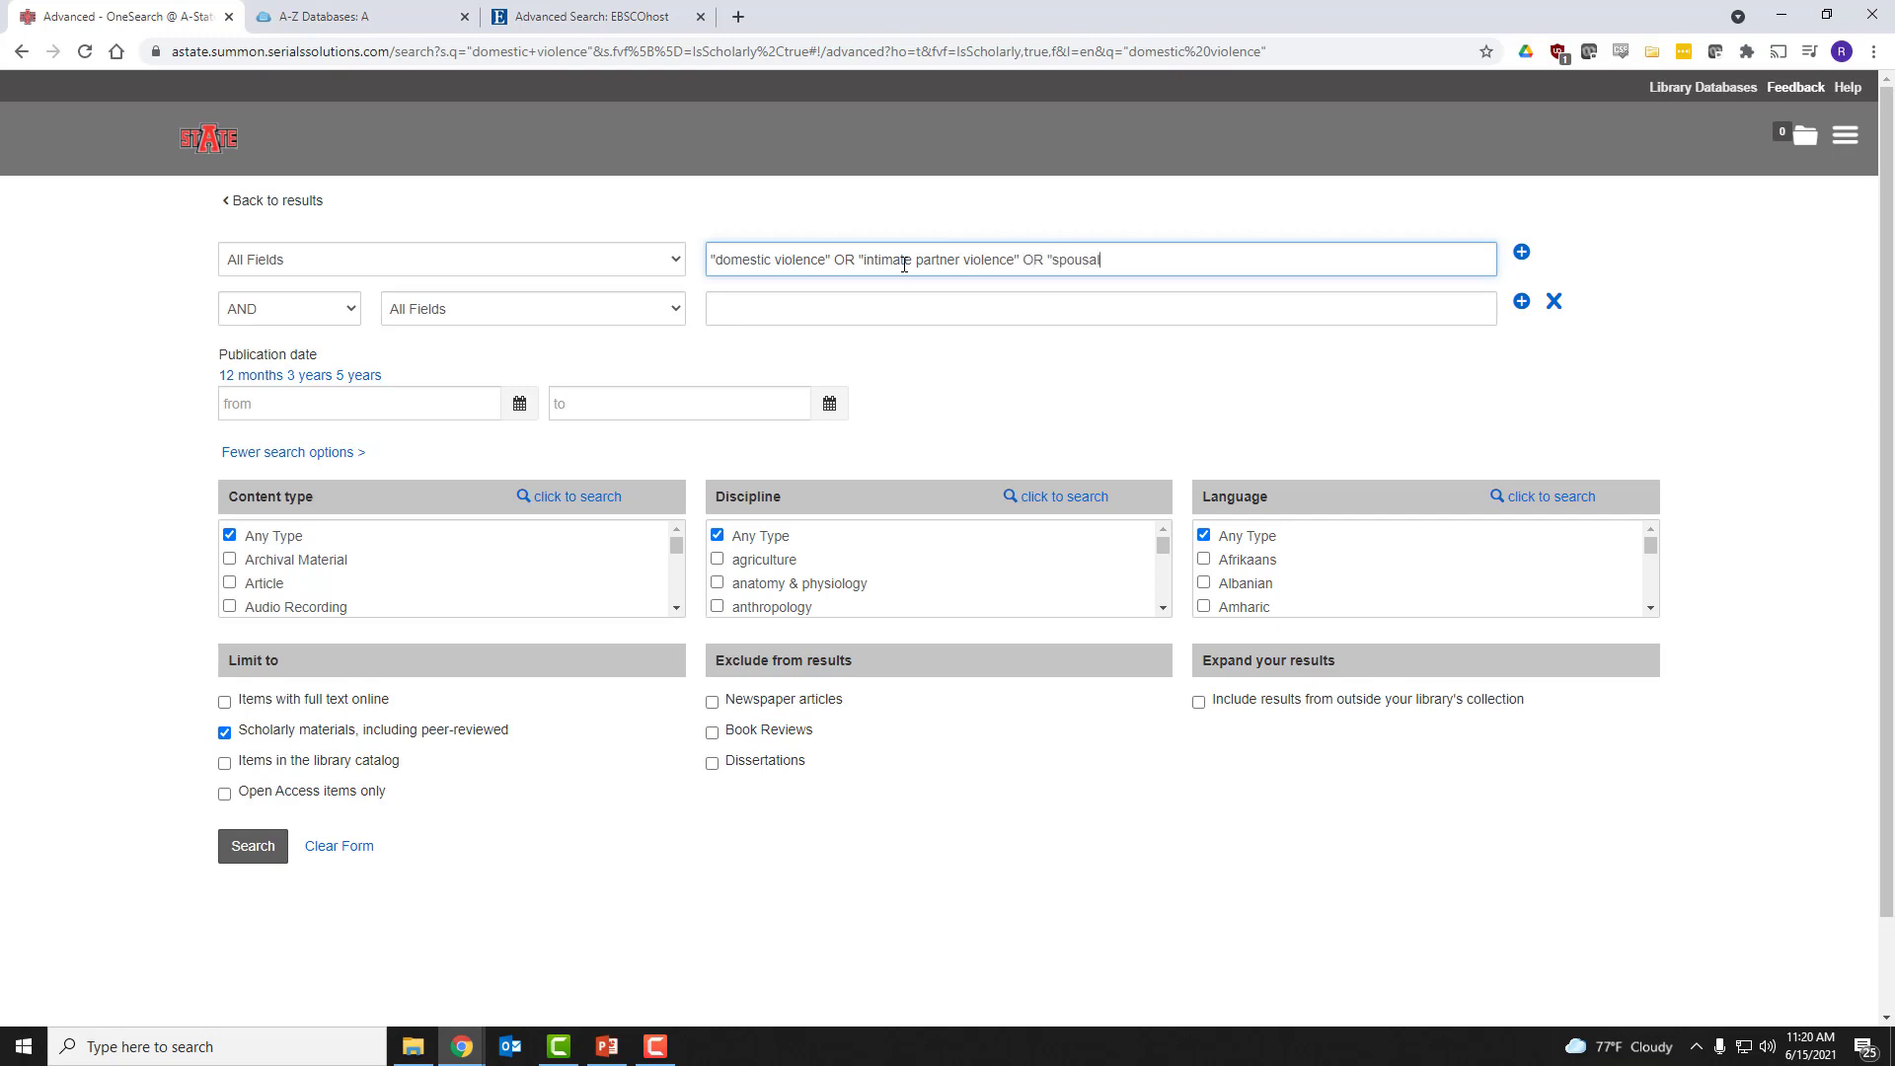
pyautogui.write(' abuse" OR "famil')
pyautogui.write('y violence"')
pyautogui.click(927, 296)
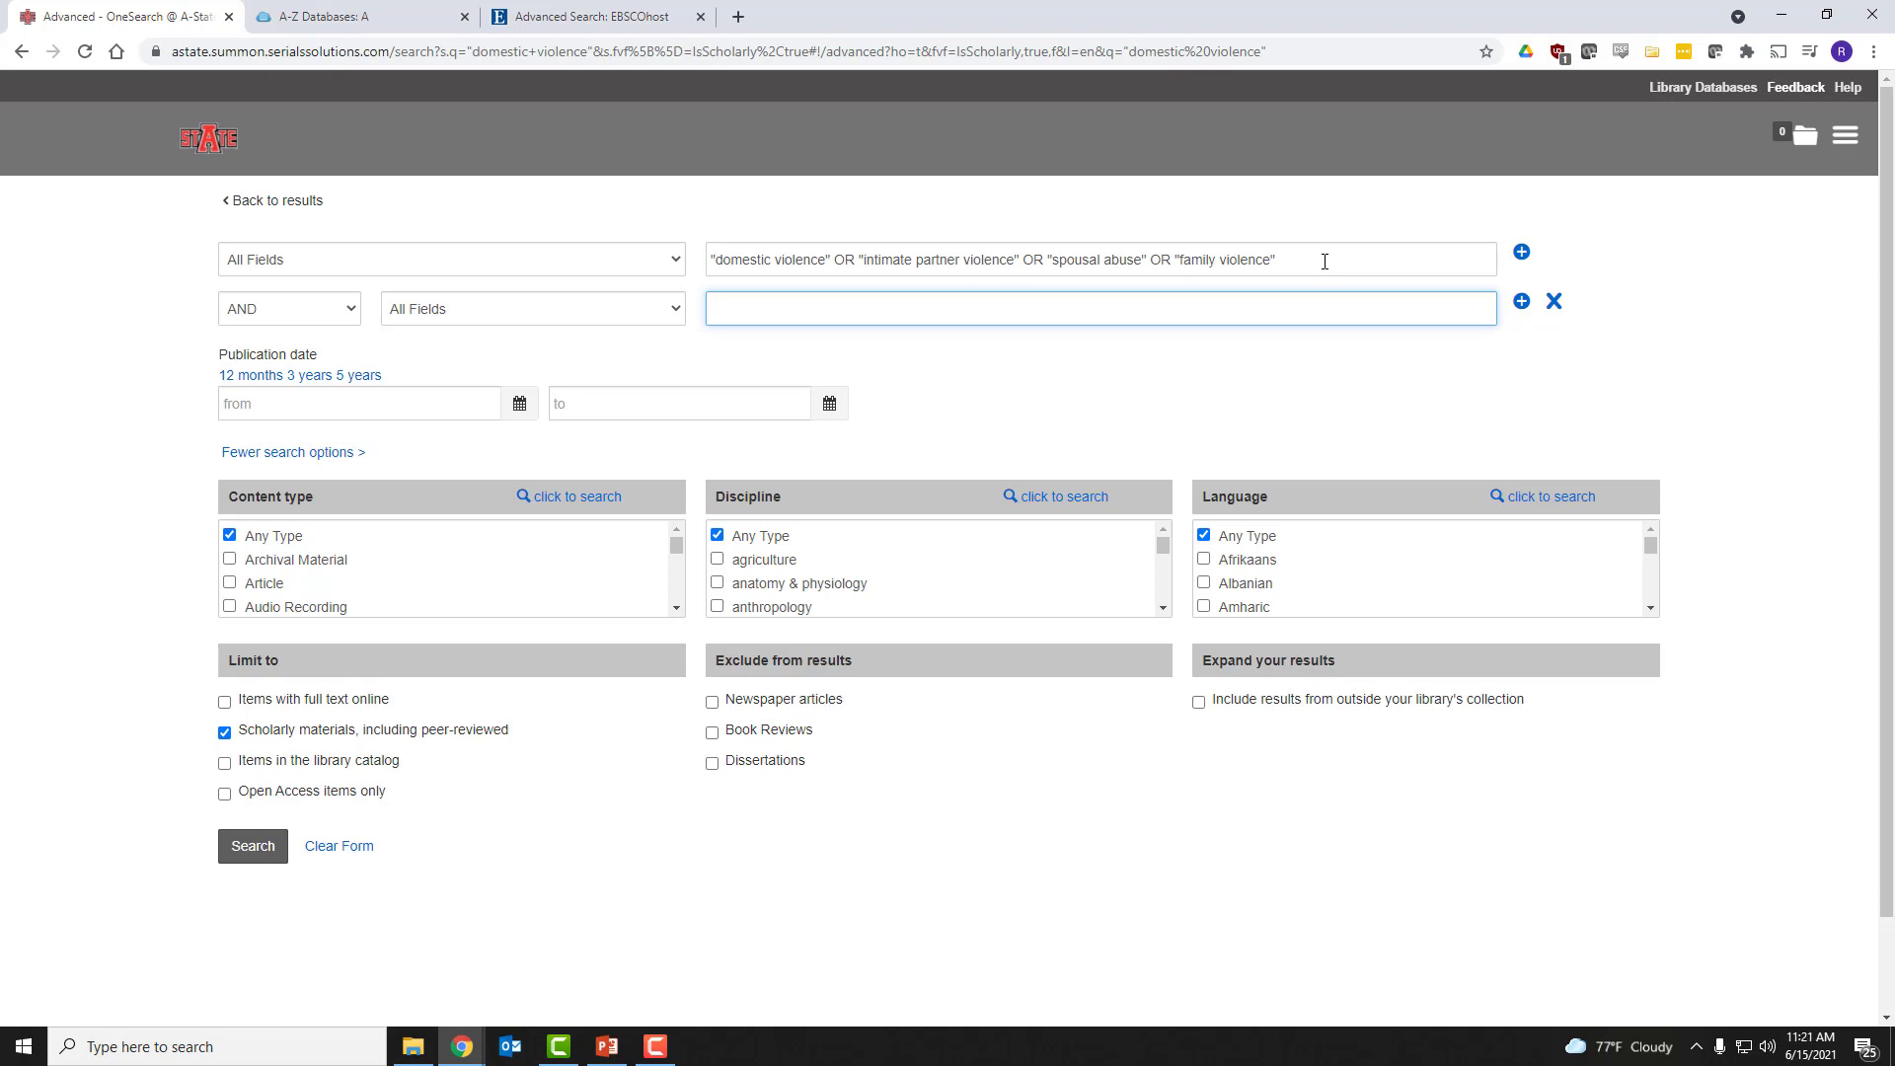
pyautogui.write('stalking')
# Step: Add a third search row containing "social media" below the stalking row
pyautogui.click(1521, 301)
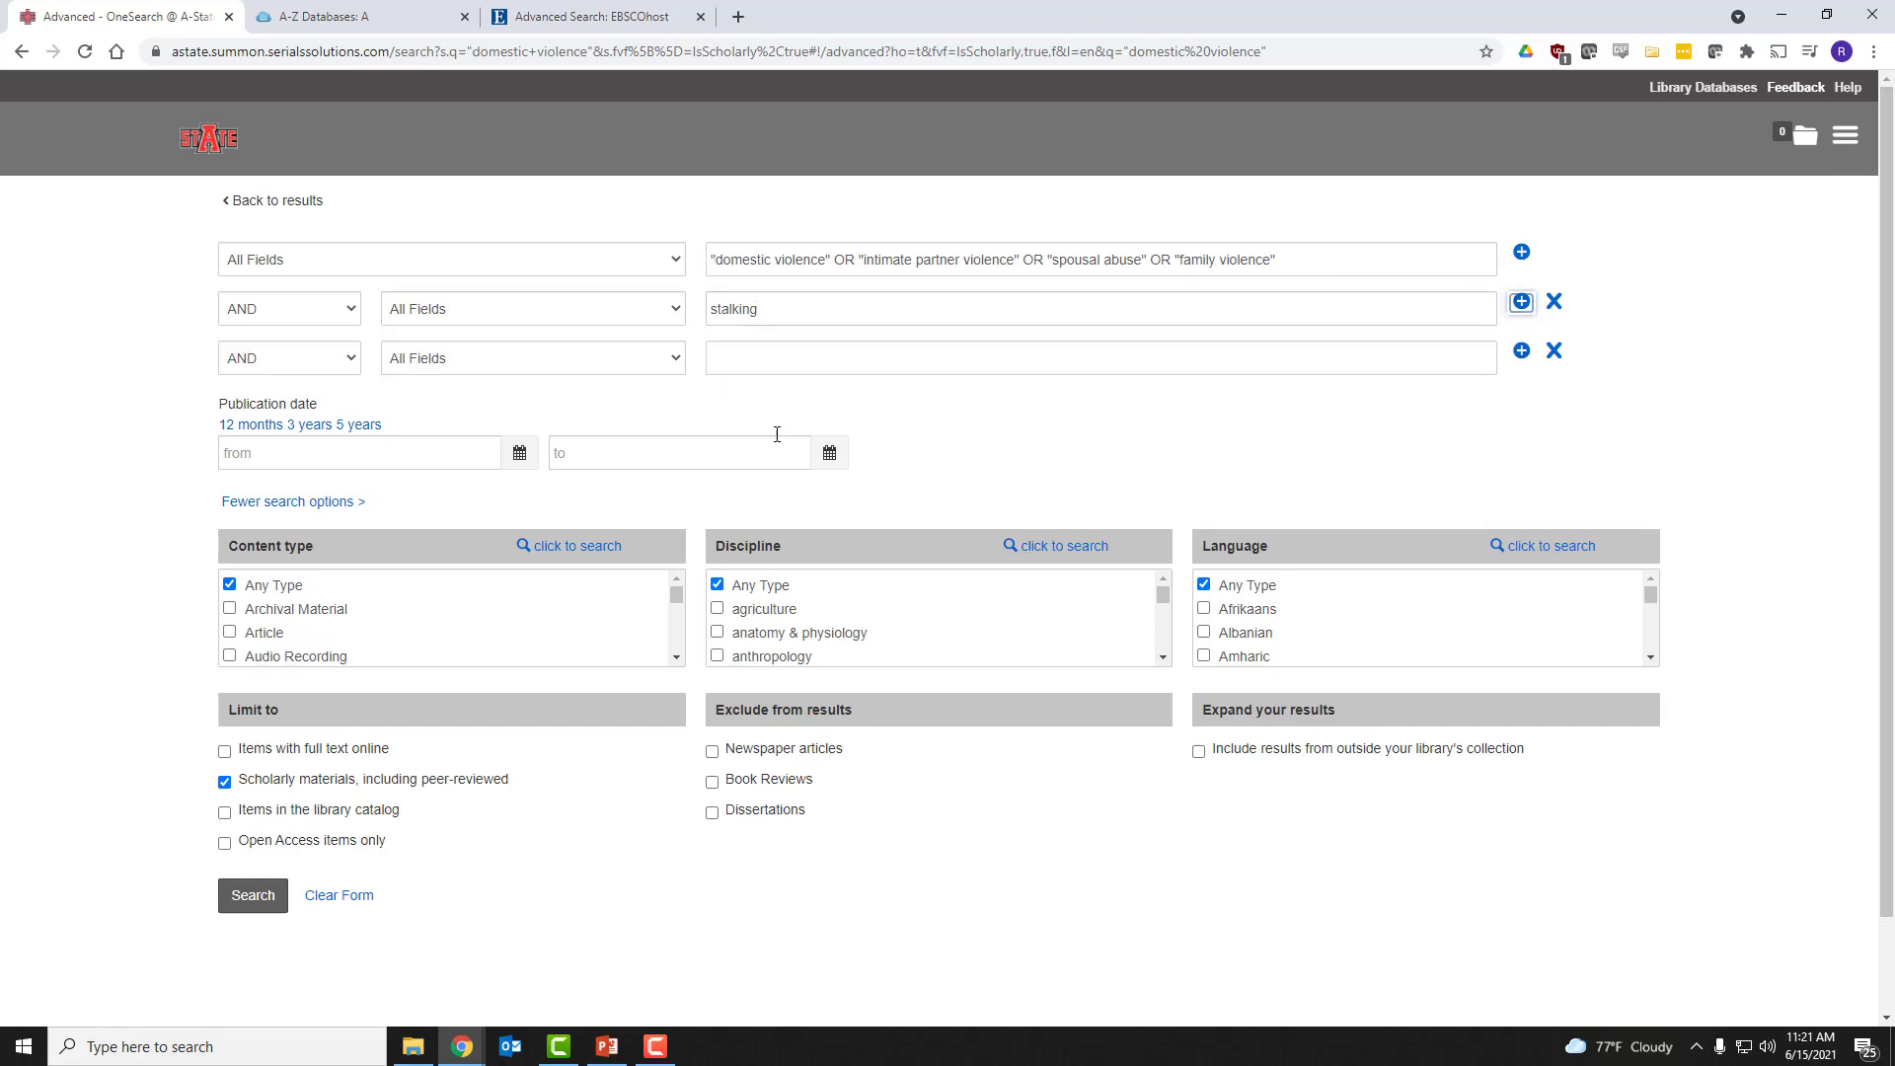
pyautogui.click(793, 357)
pyautogui.write('"social media')
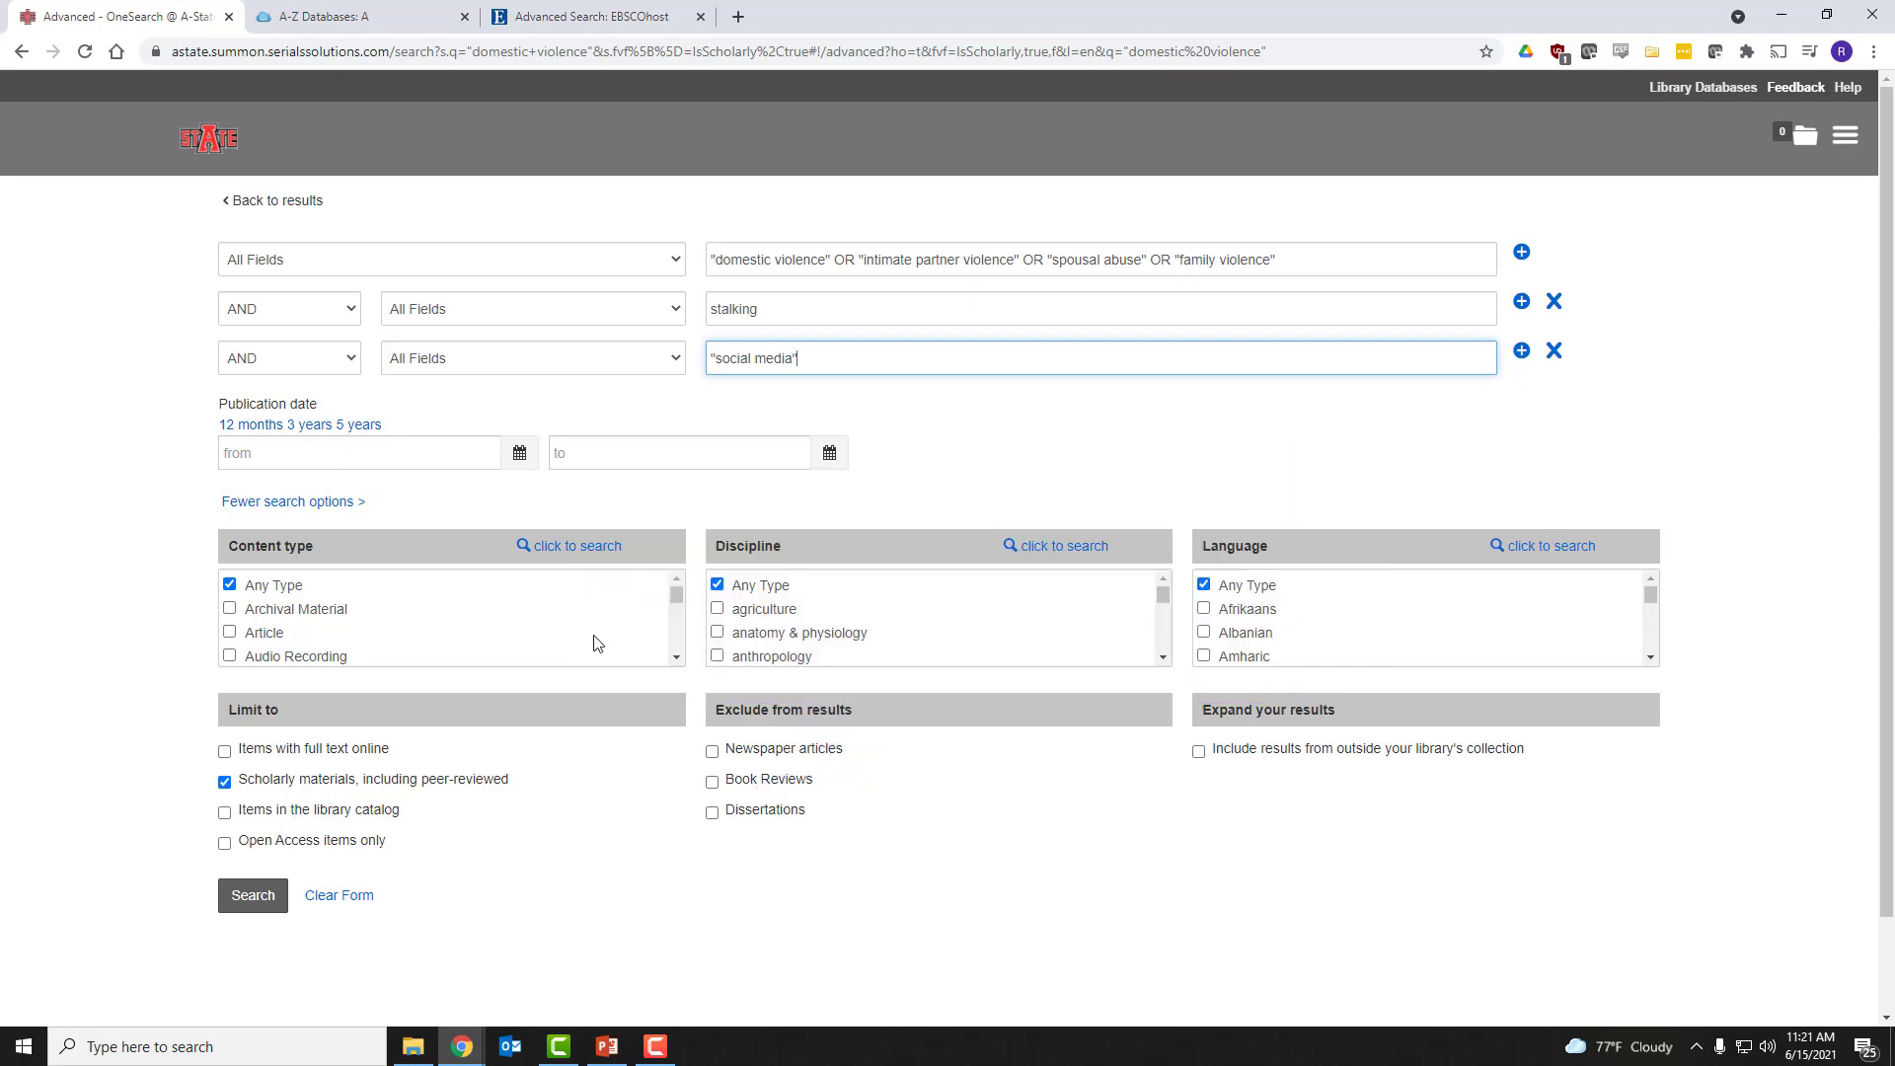
pyautogui.scroll(-2, 592, 642)
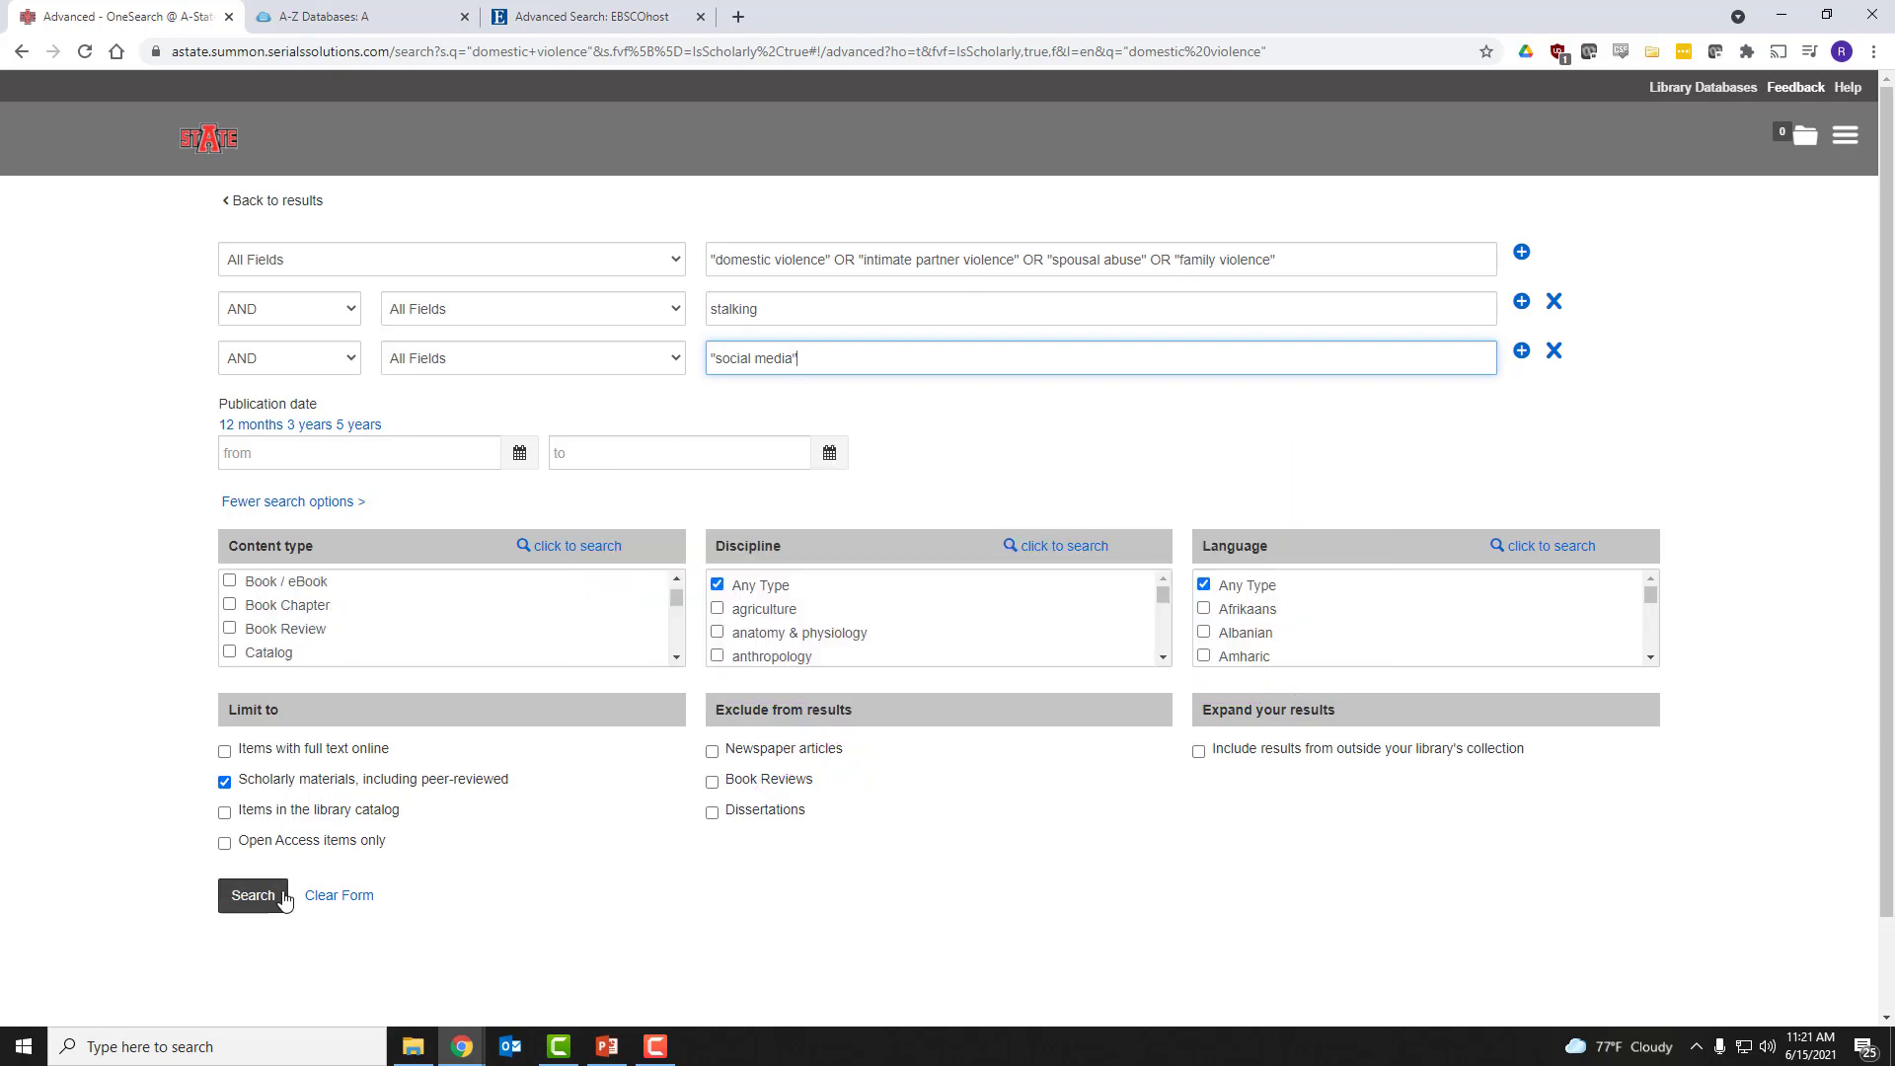
# Step: Run the combined advanced search, highlight its 426-result count, zoom to 110%, and scroll the results
pyautogui.click(253, 895)
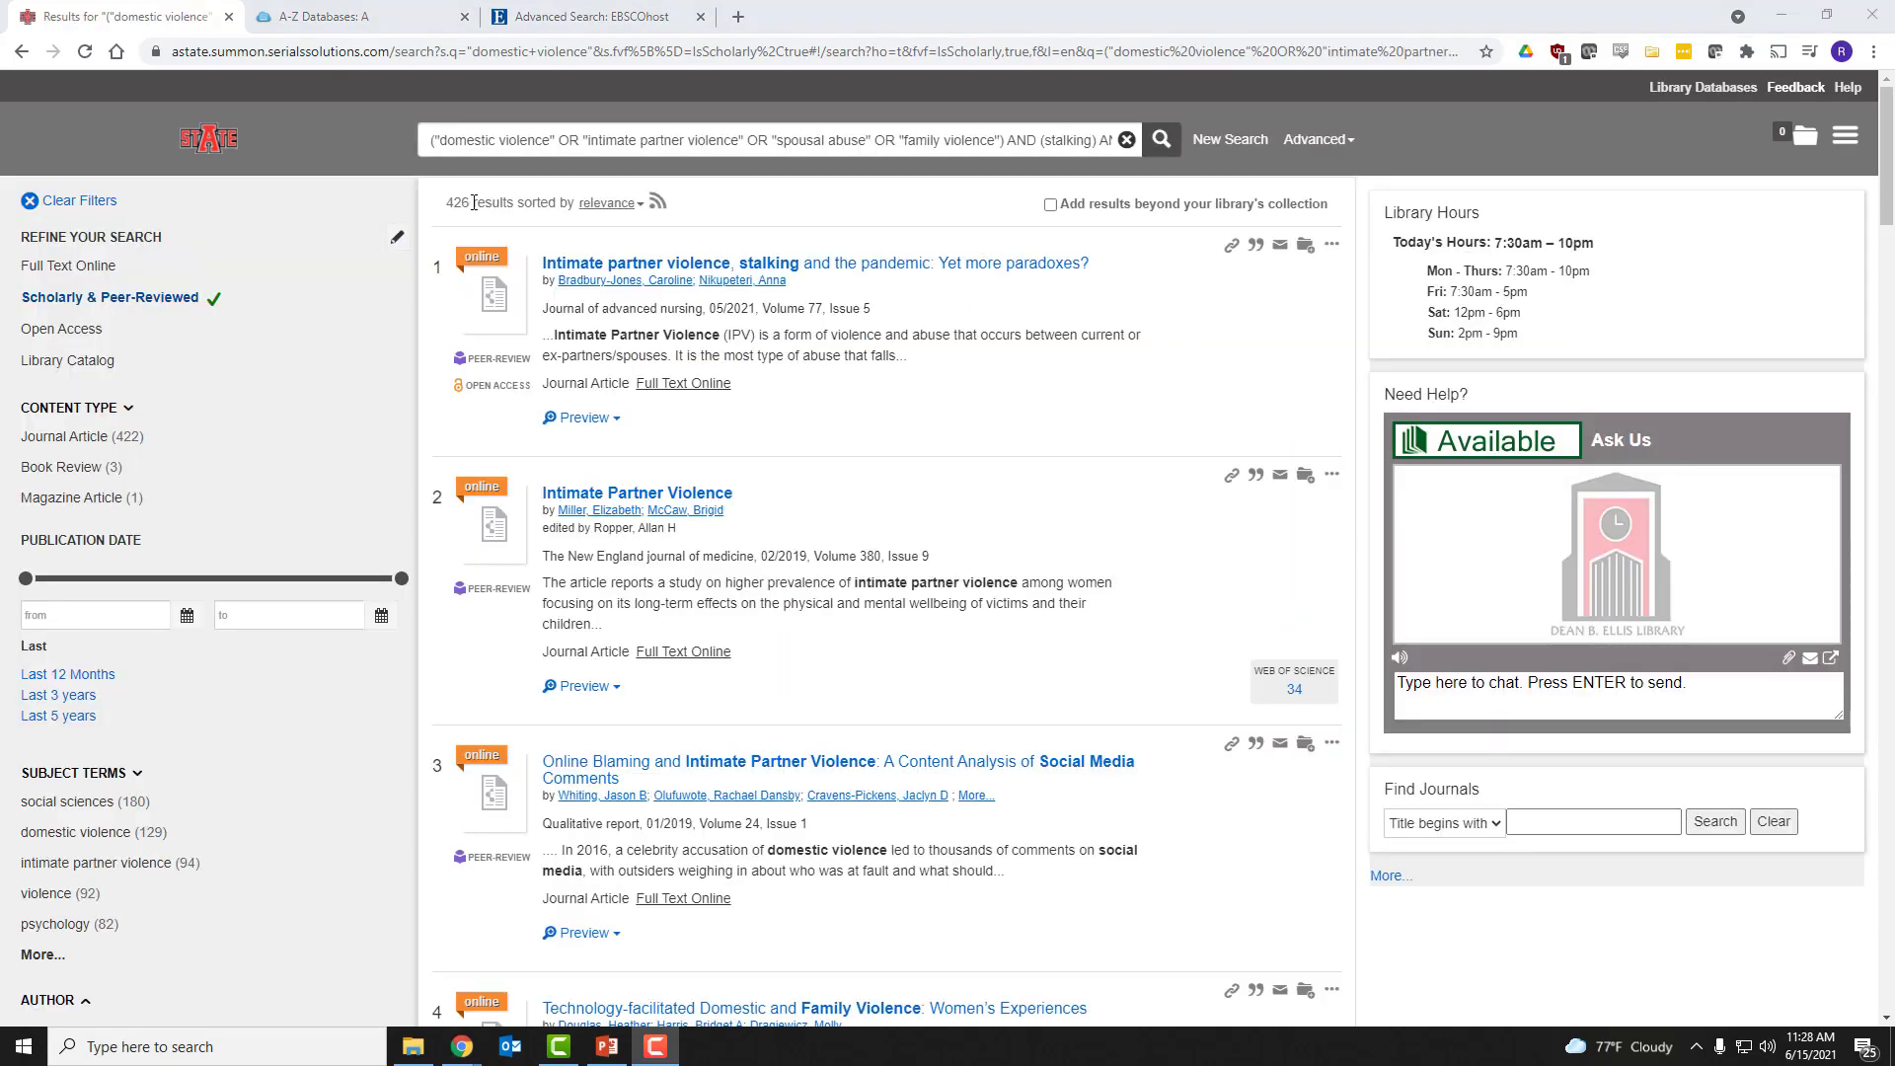
pyautogui.doubleClick(459, 203)
pyautogui.moveTo(491, 212); pyautogui.dragTo(517, 226)
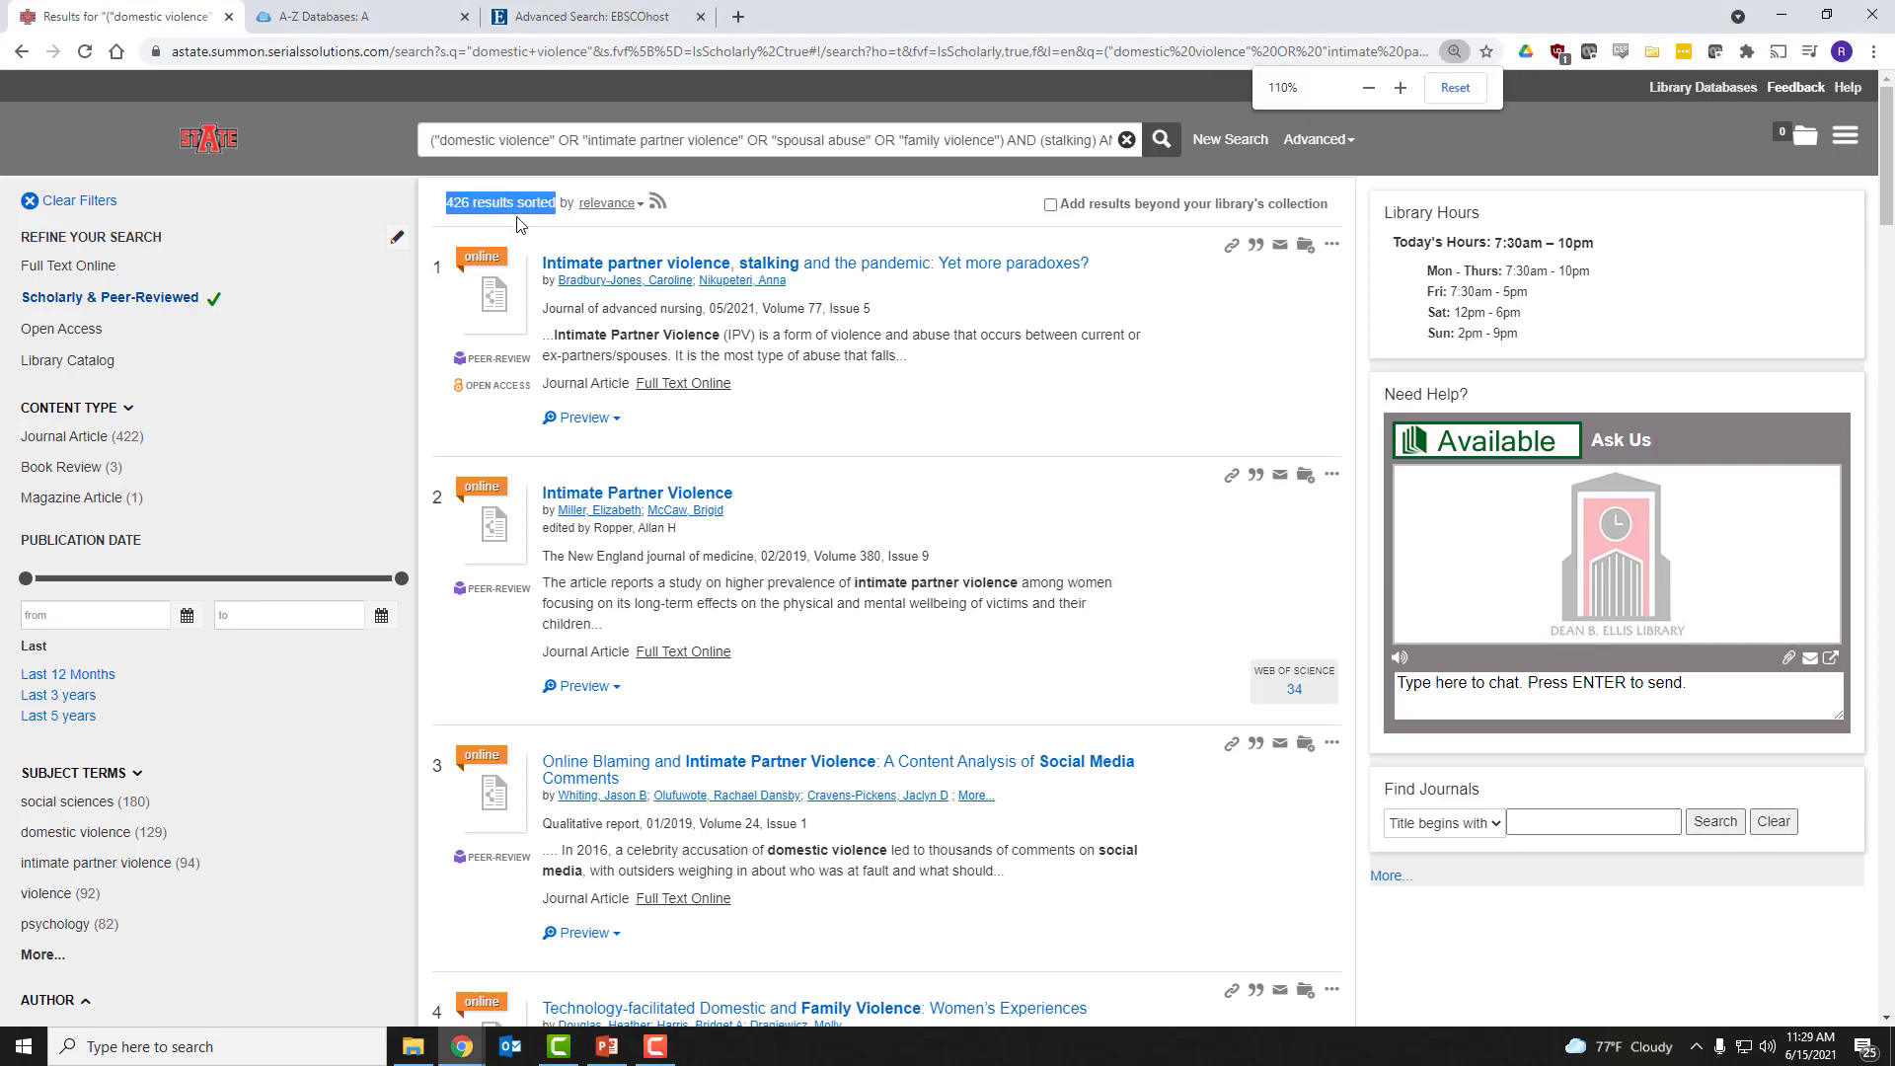
pyautogui.hotkey('ctrl', '+')
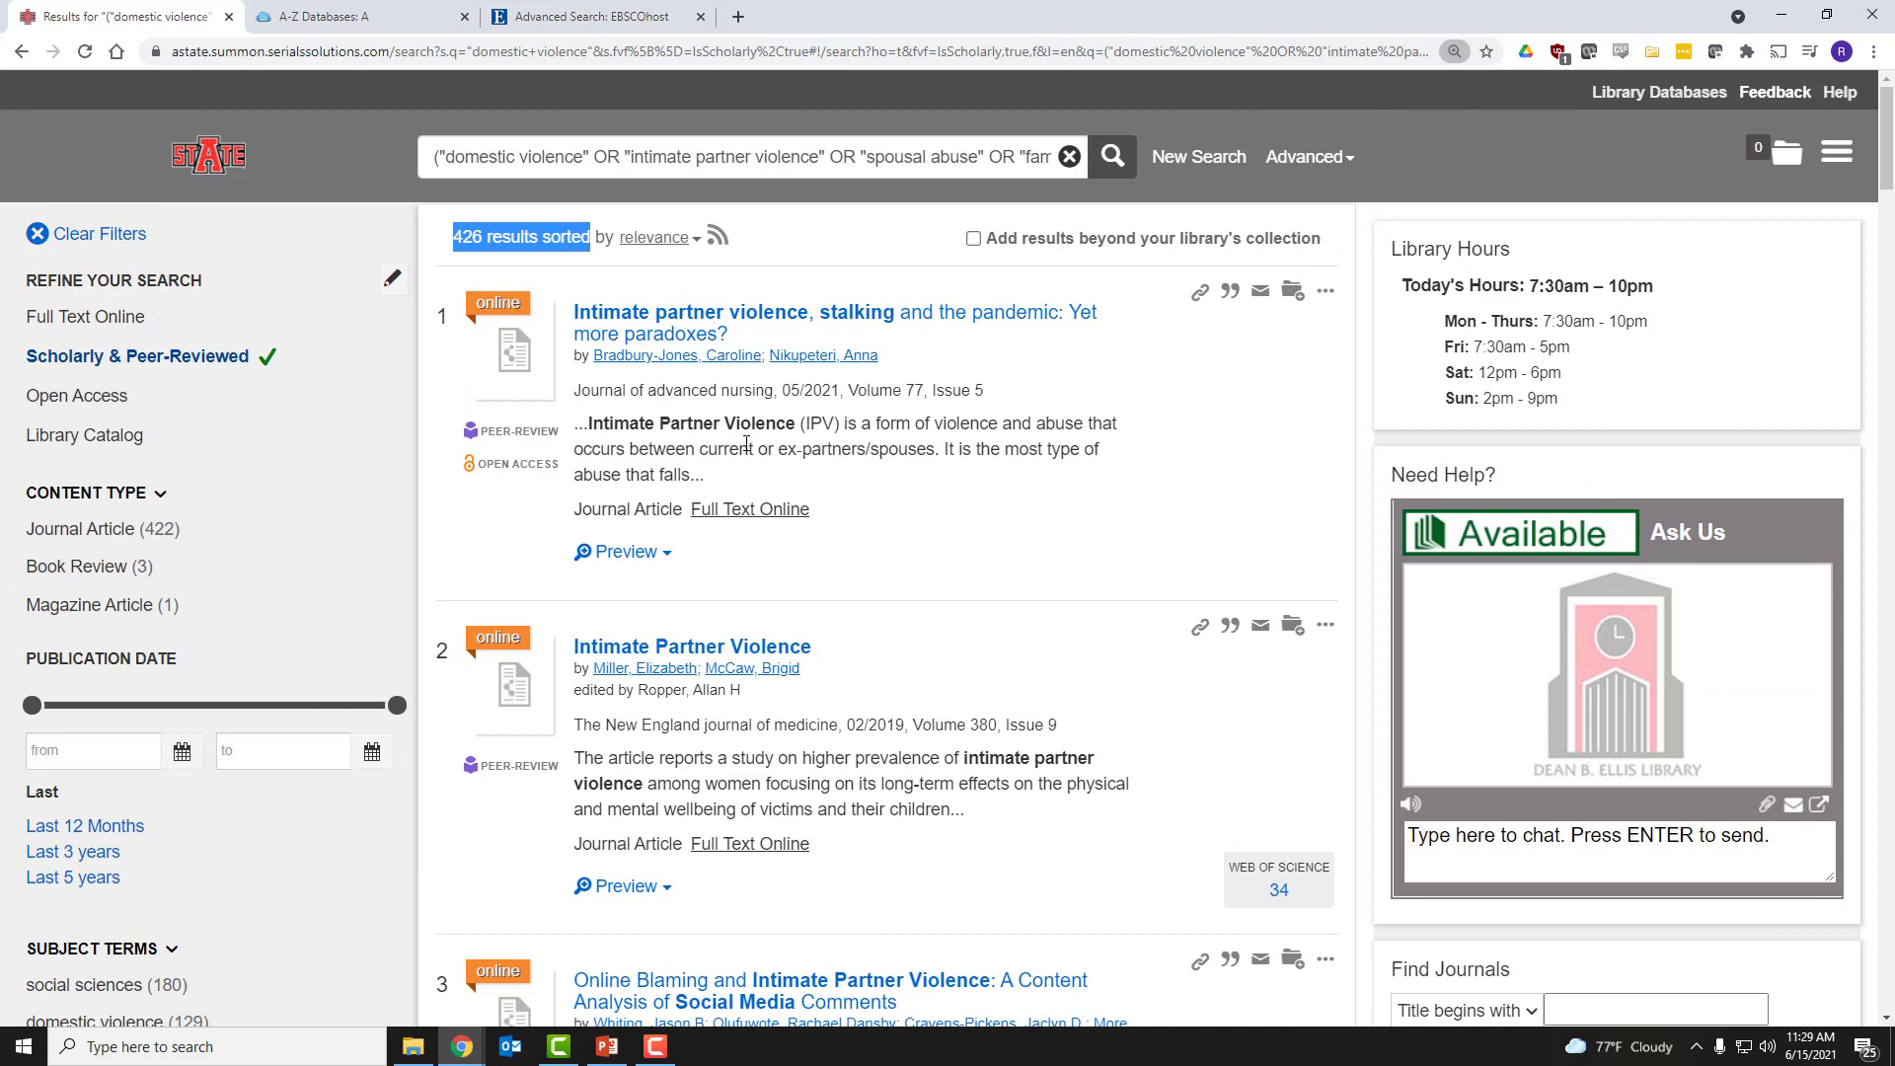
pyautogui.click(1090, 404)
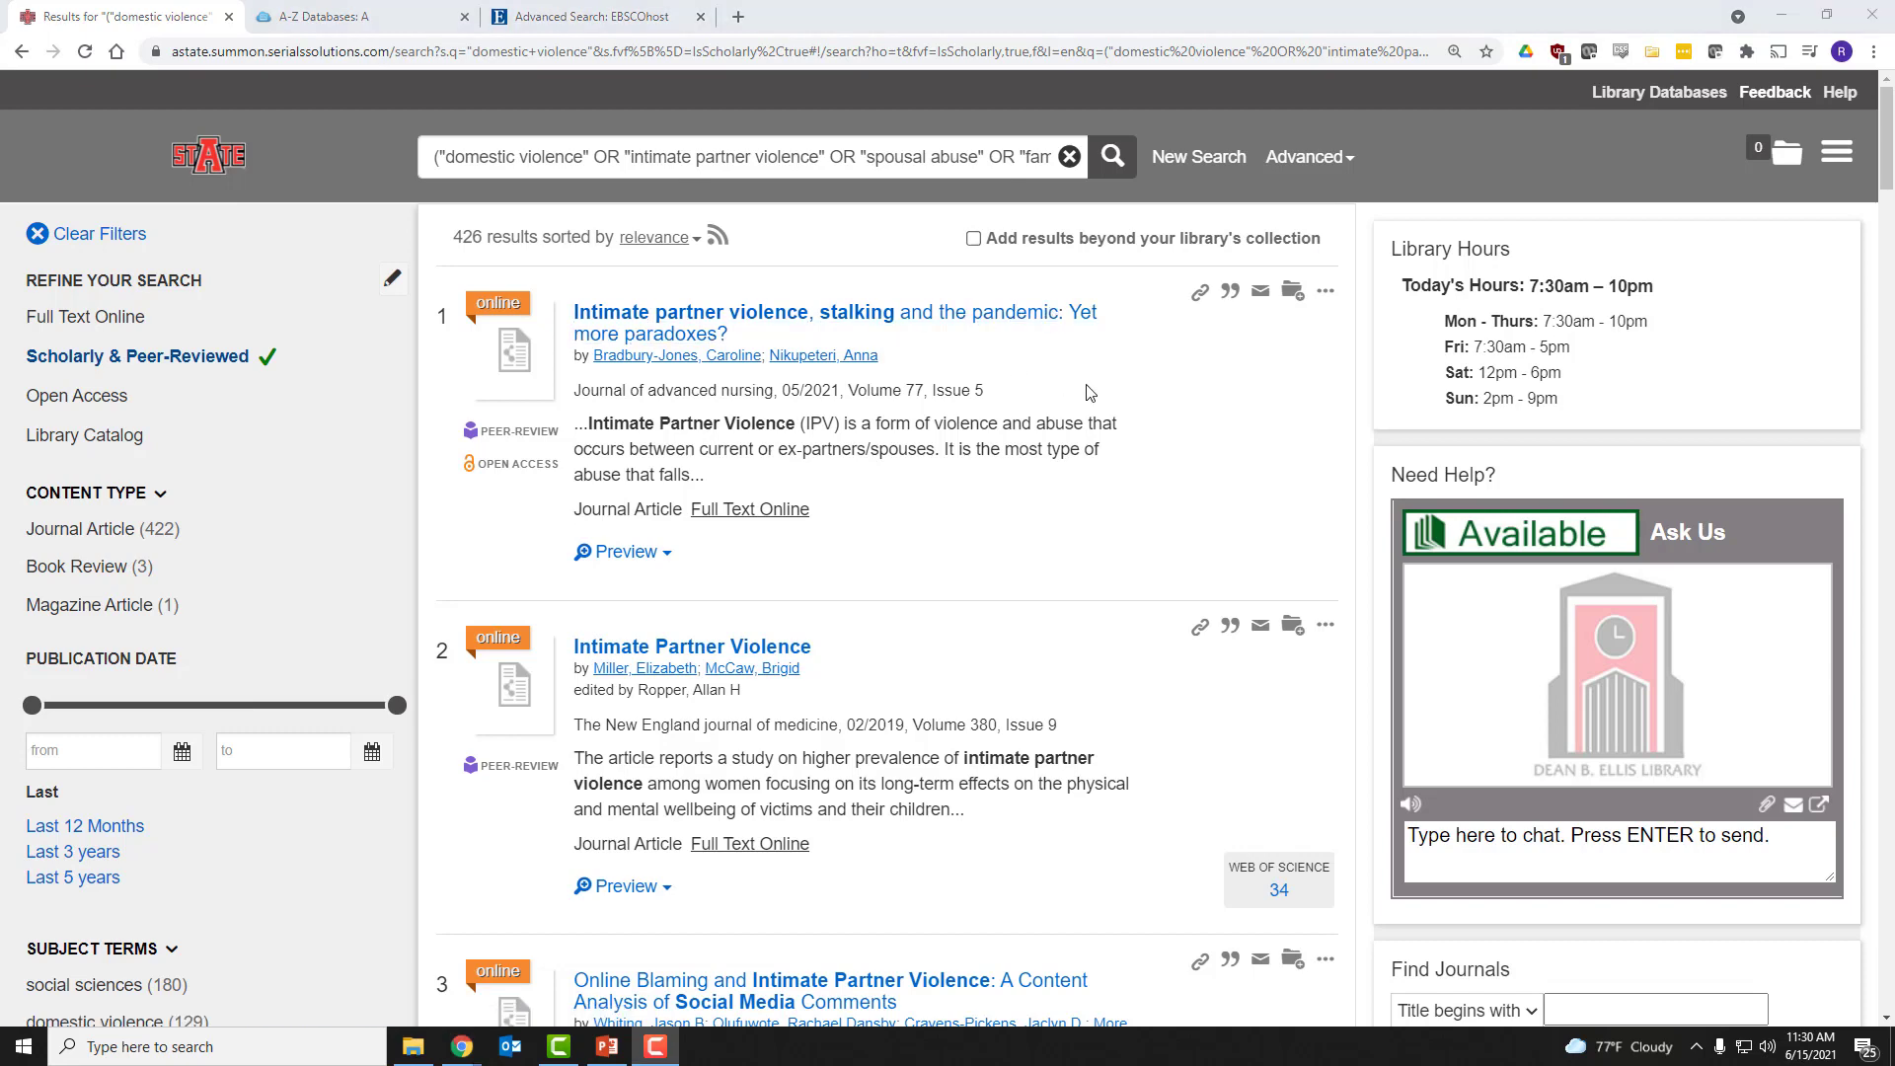
pyautogui.scroll(-2, 1056, 331)
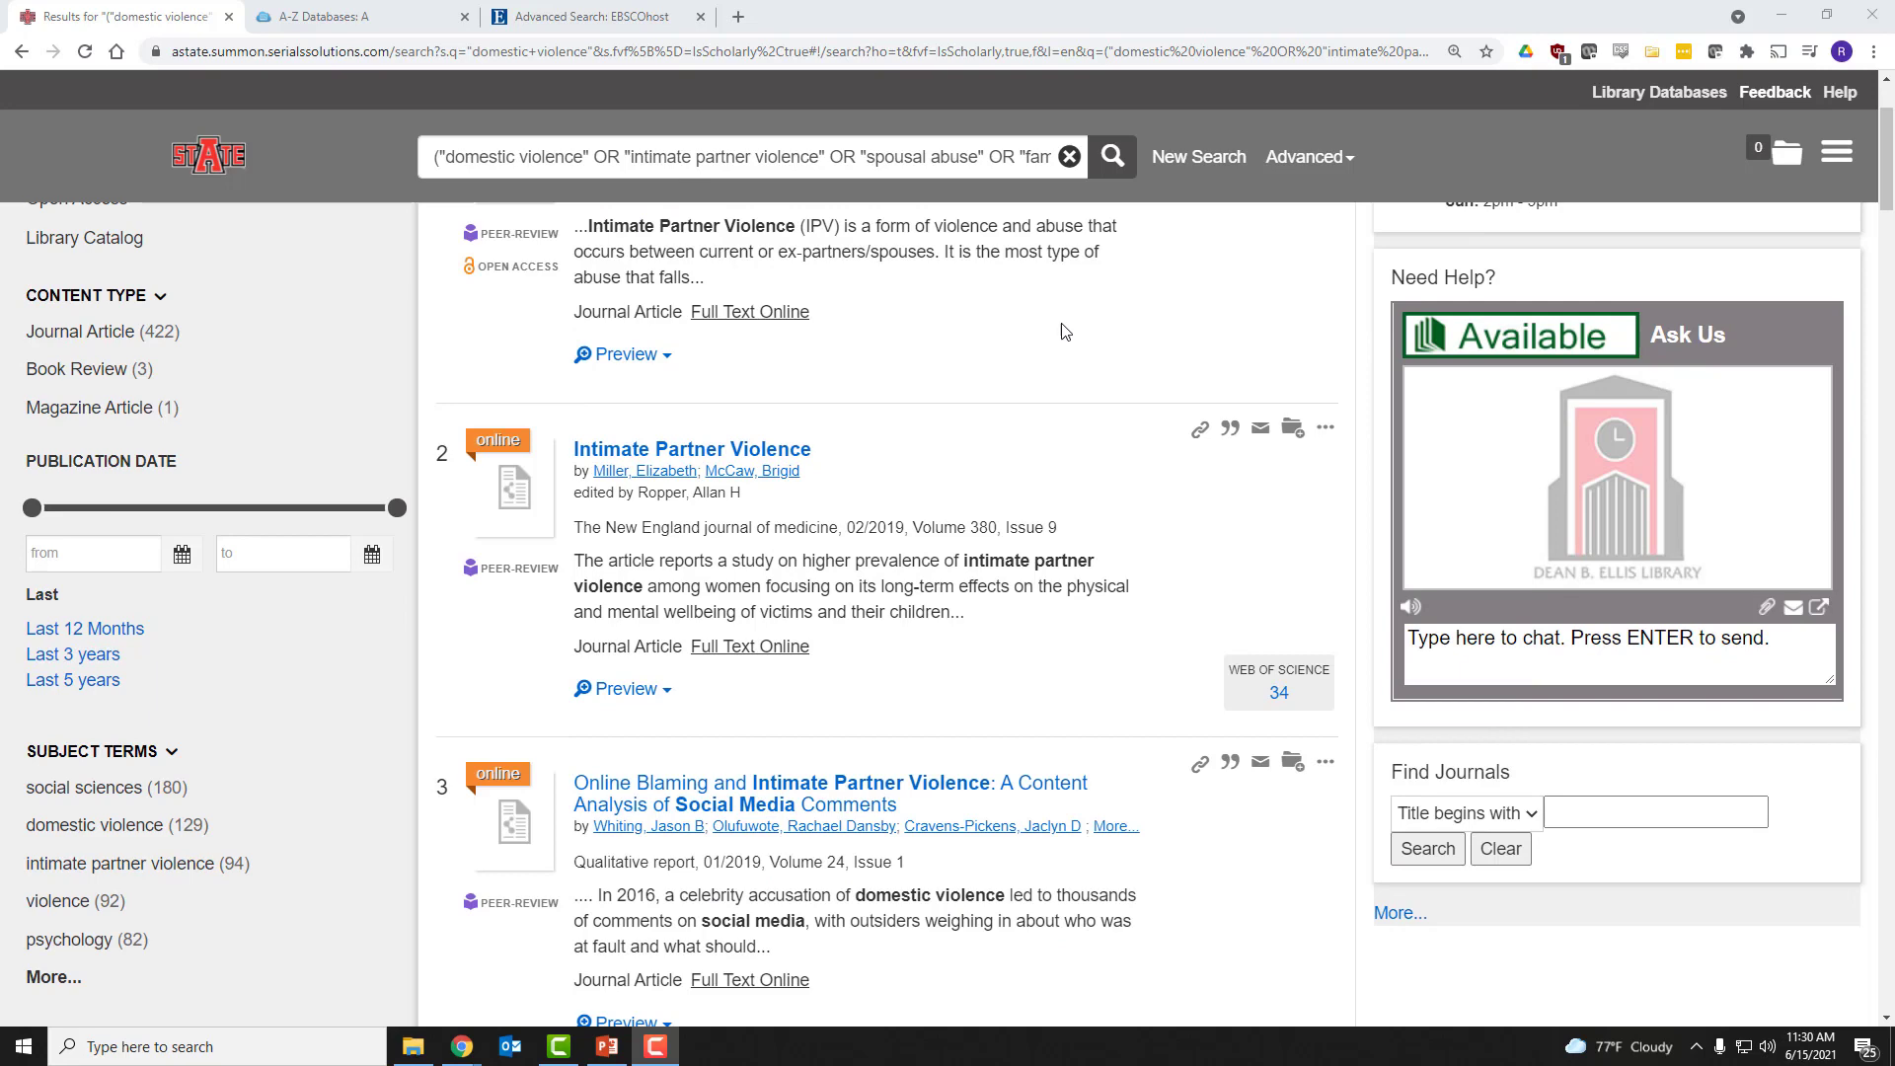
pyautogui.scroll(-2, 1066, 333)
pyautogui.scroll(-1, 1076, 330)
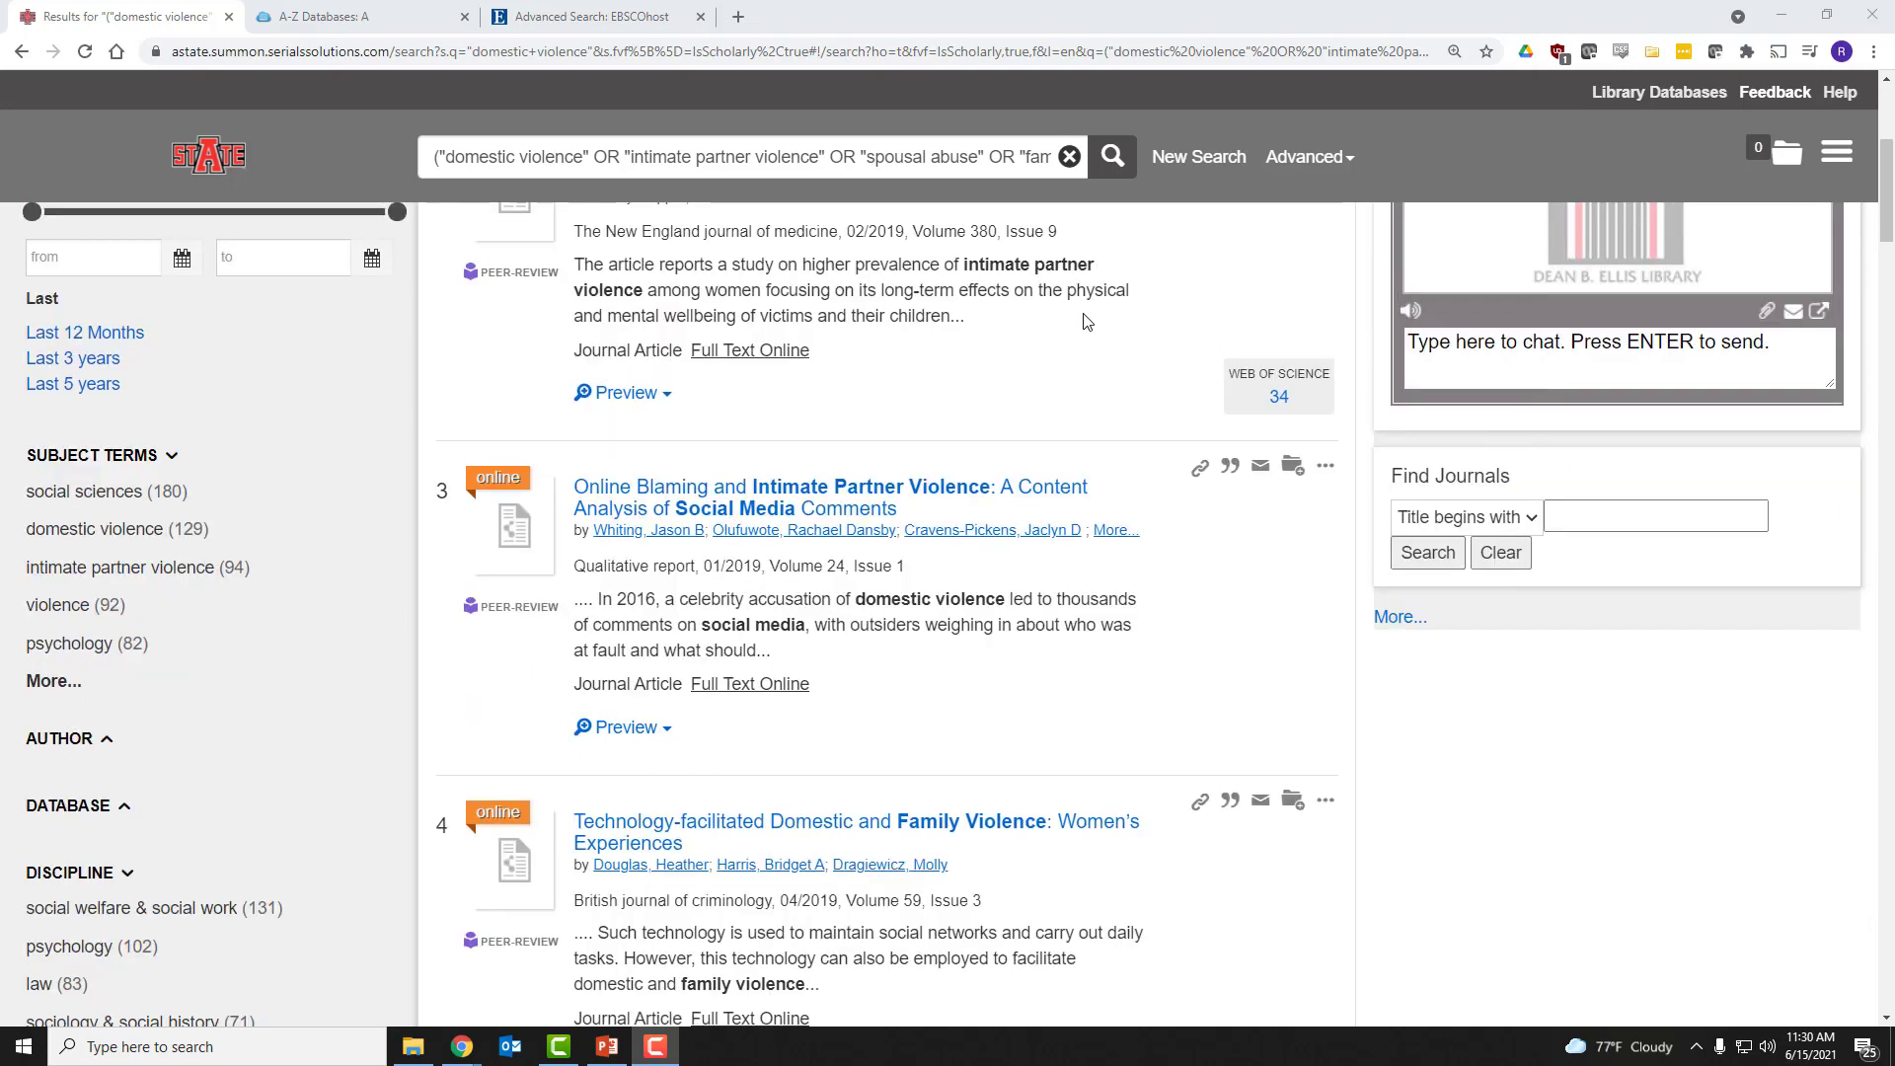
pyautogui.scroll(1, 1036, 336)
pyautogui.scroll(-2, 789, 384)
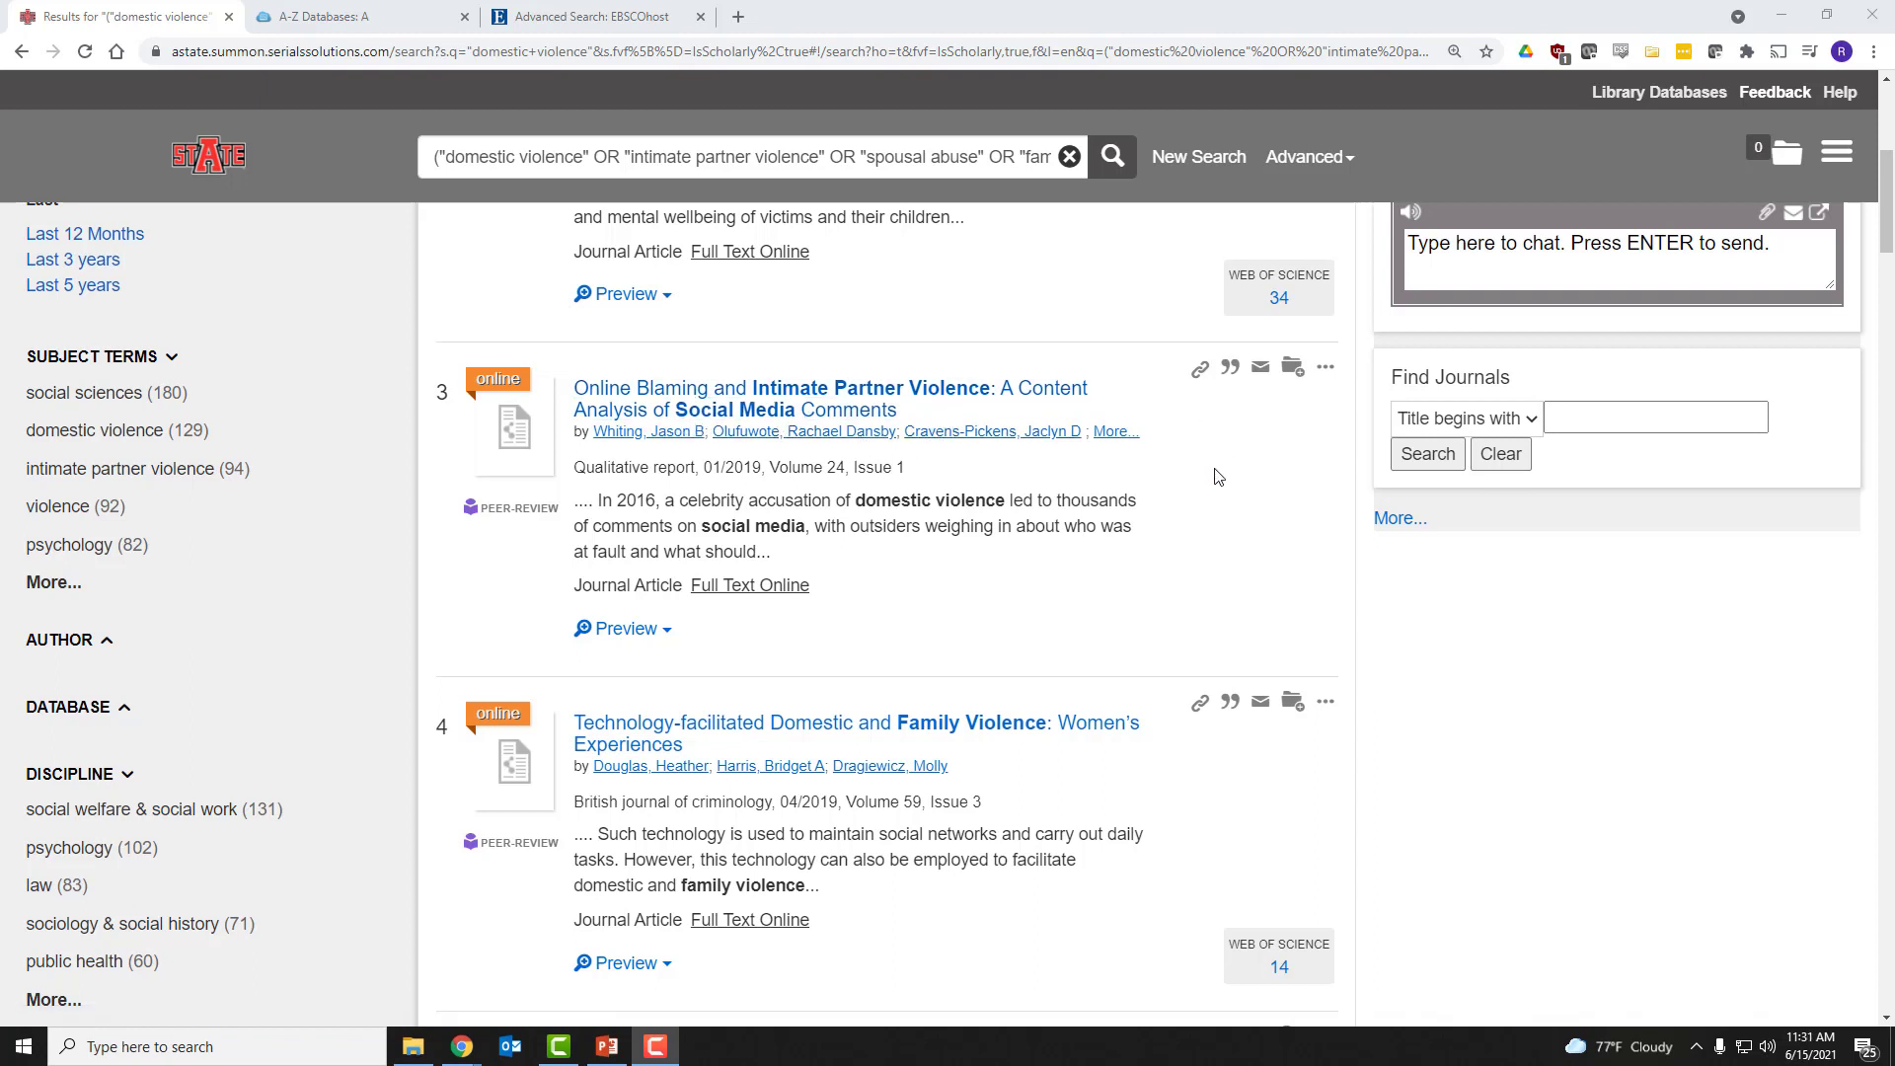
# Step: Preview result 3, "Online Blaming and Intimate Partner Violence", and read its abstract and publication details
pyautogui.click(622, 629)
pyautogui.scroll(-7, 652, 670)
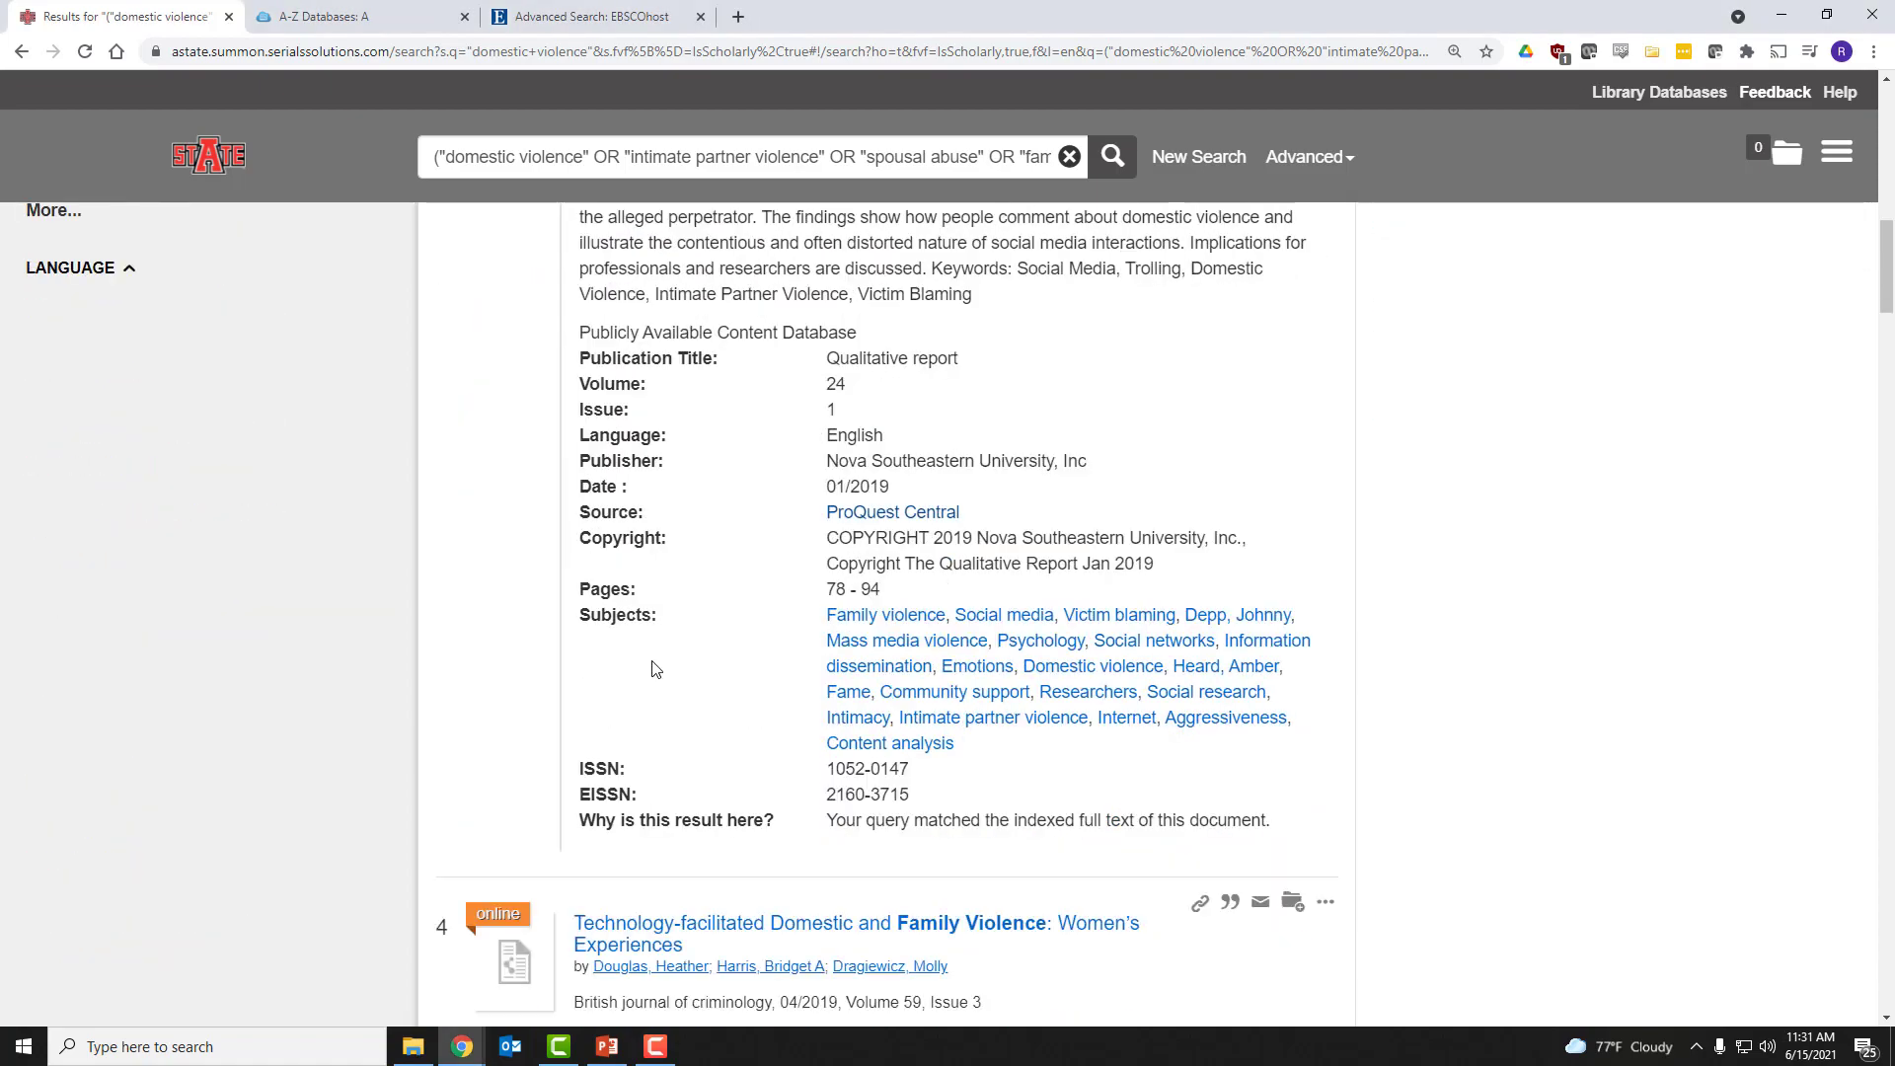
pyautogui.scroll(3, 657, 664)
pyautogui.scroll(-4, 704, 696)
pyautogui.scroll(8, 704, 696)
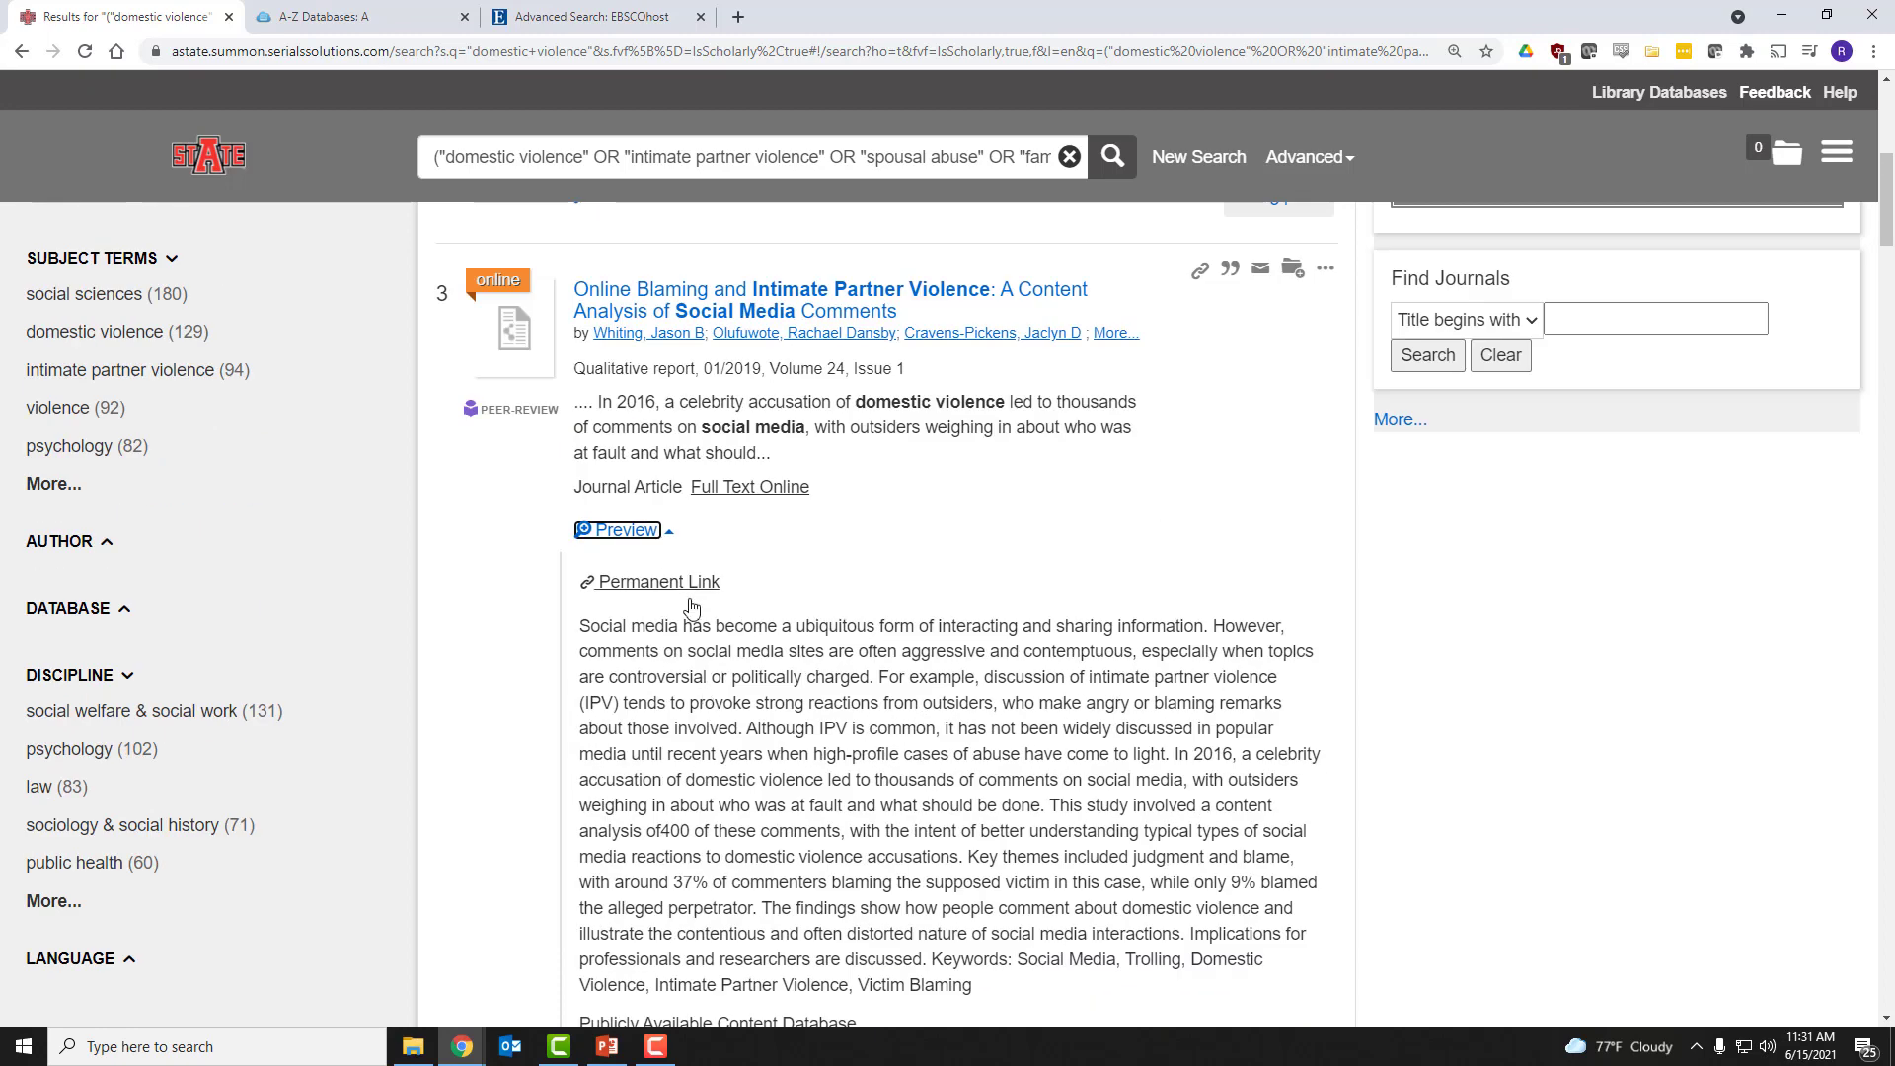
pyautogui.scroll(3, 857, 677)
pyautogui.scroll(-1, 928, 658)
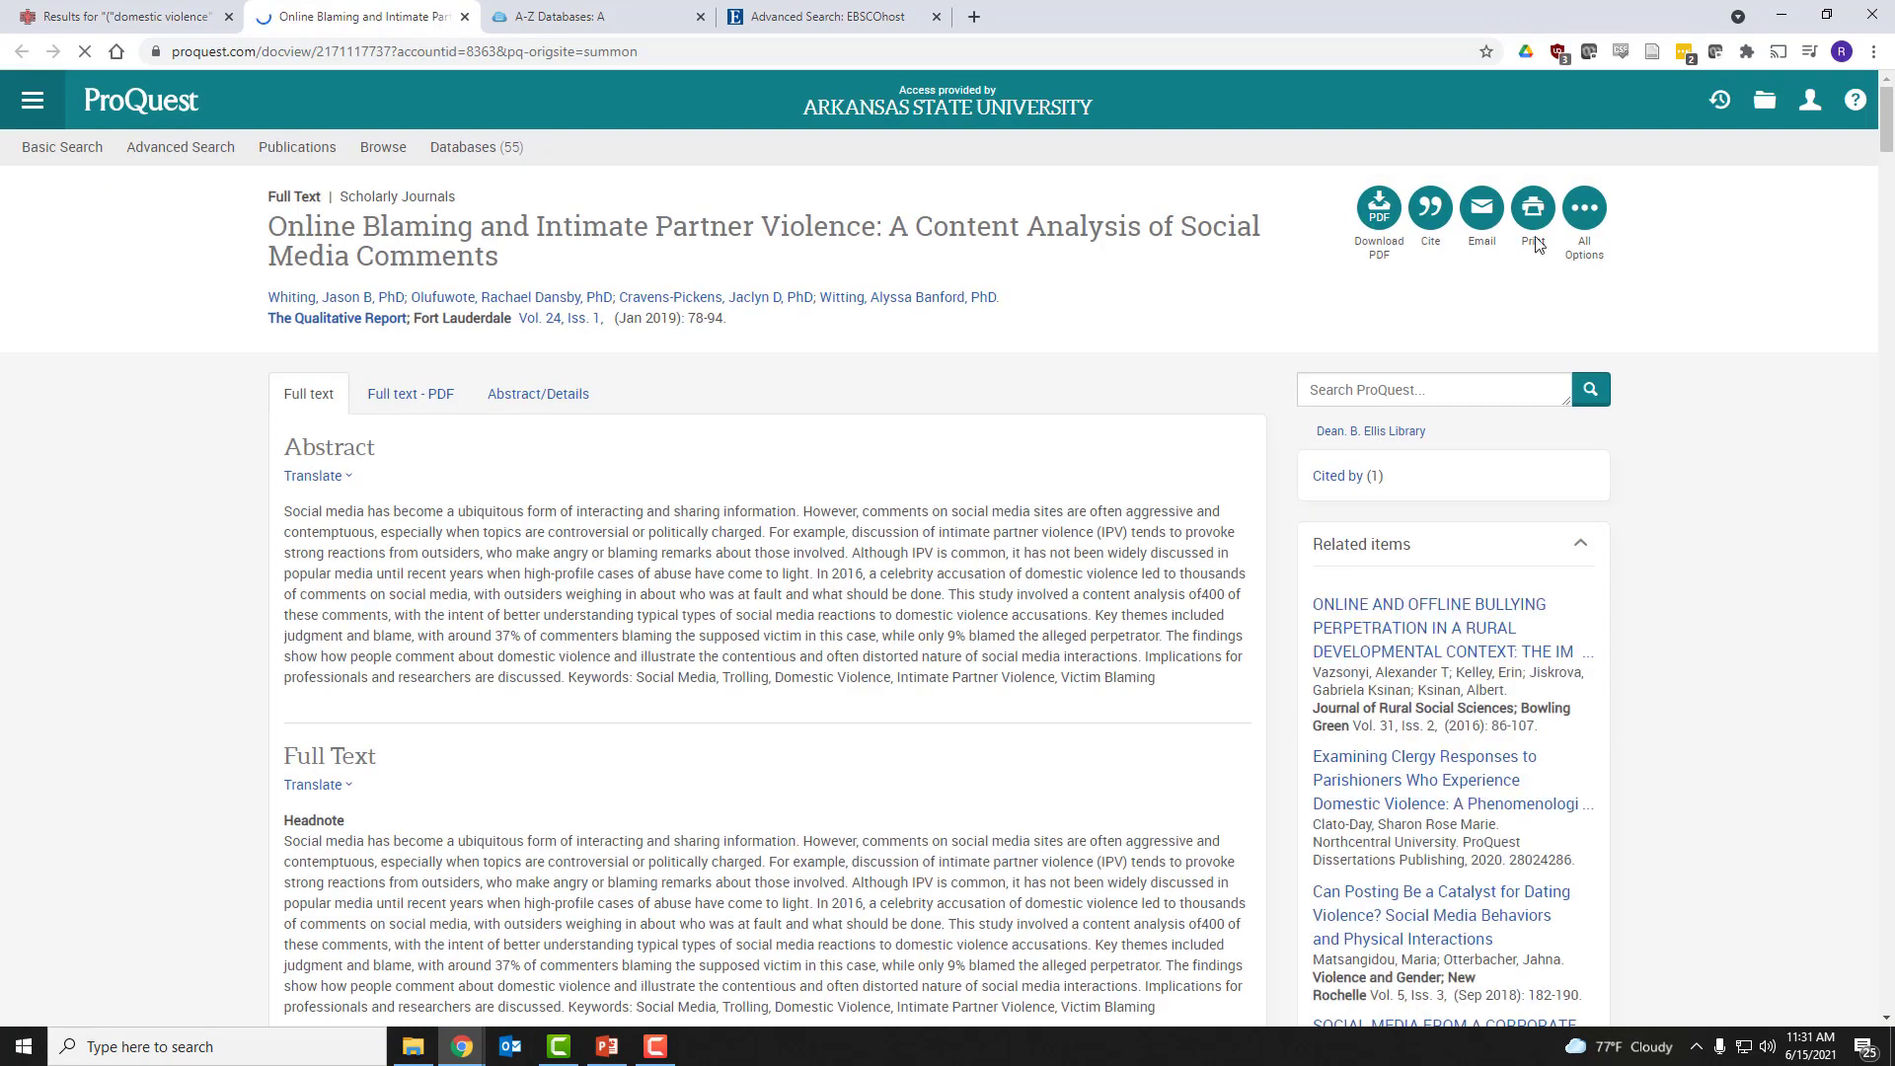
# Step: Close the ProQuest full-text tab to return to the OneSearch results
pyautogui.click(465, 17)
pyautogui.scroll(1, 1186, 463)
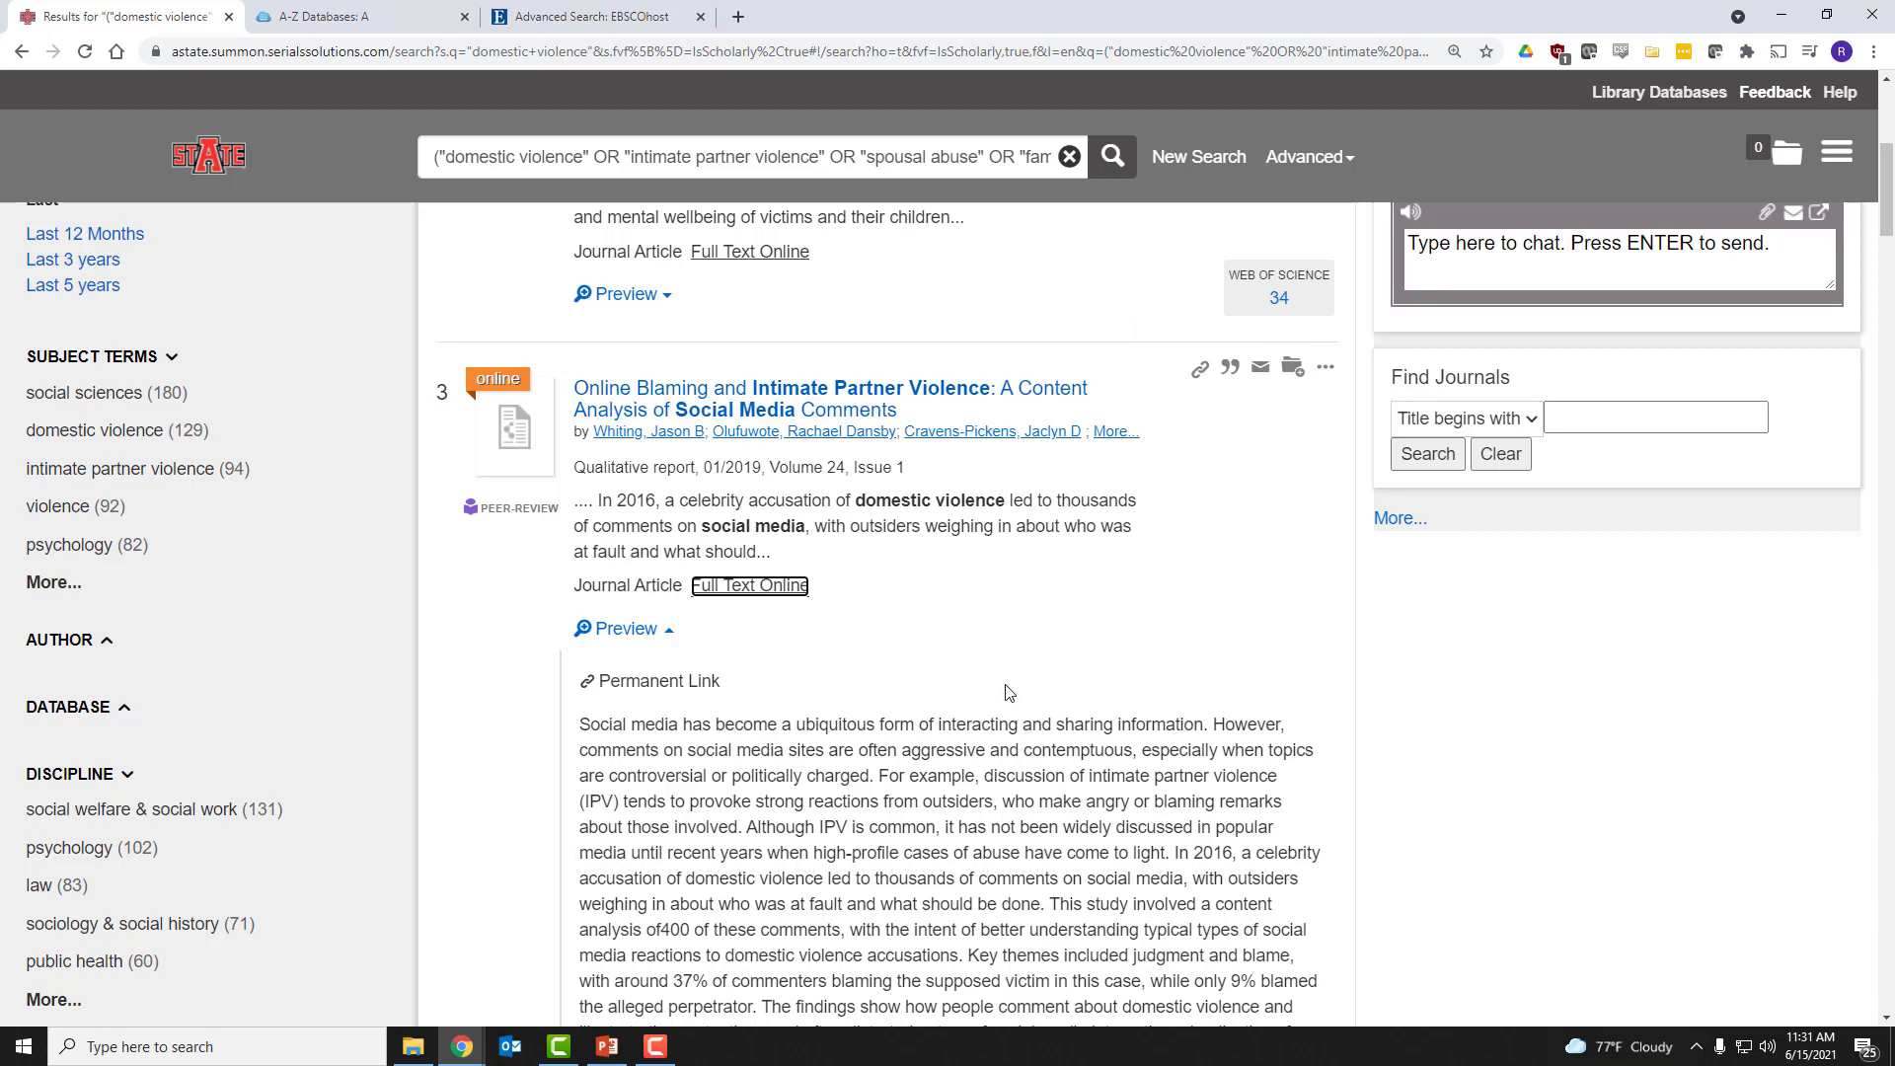
pyautogui.click(1231, 369)
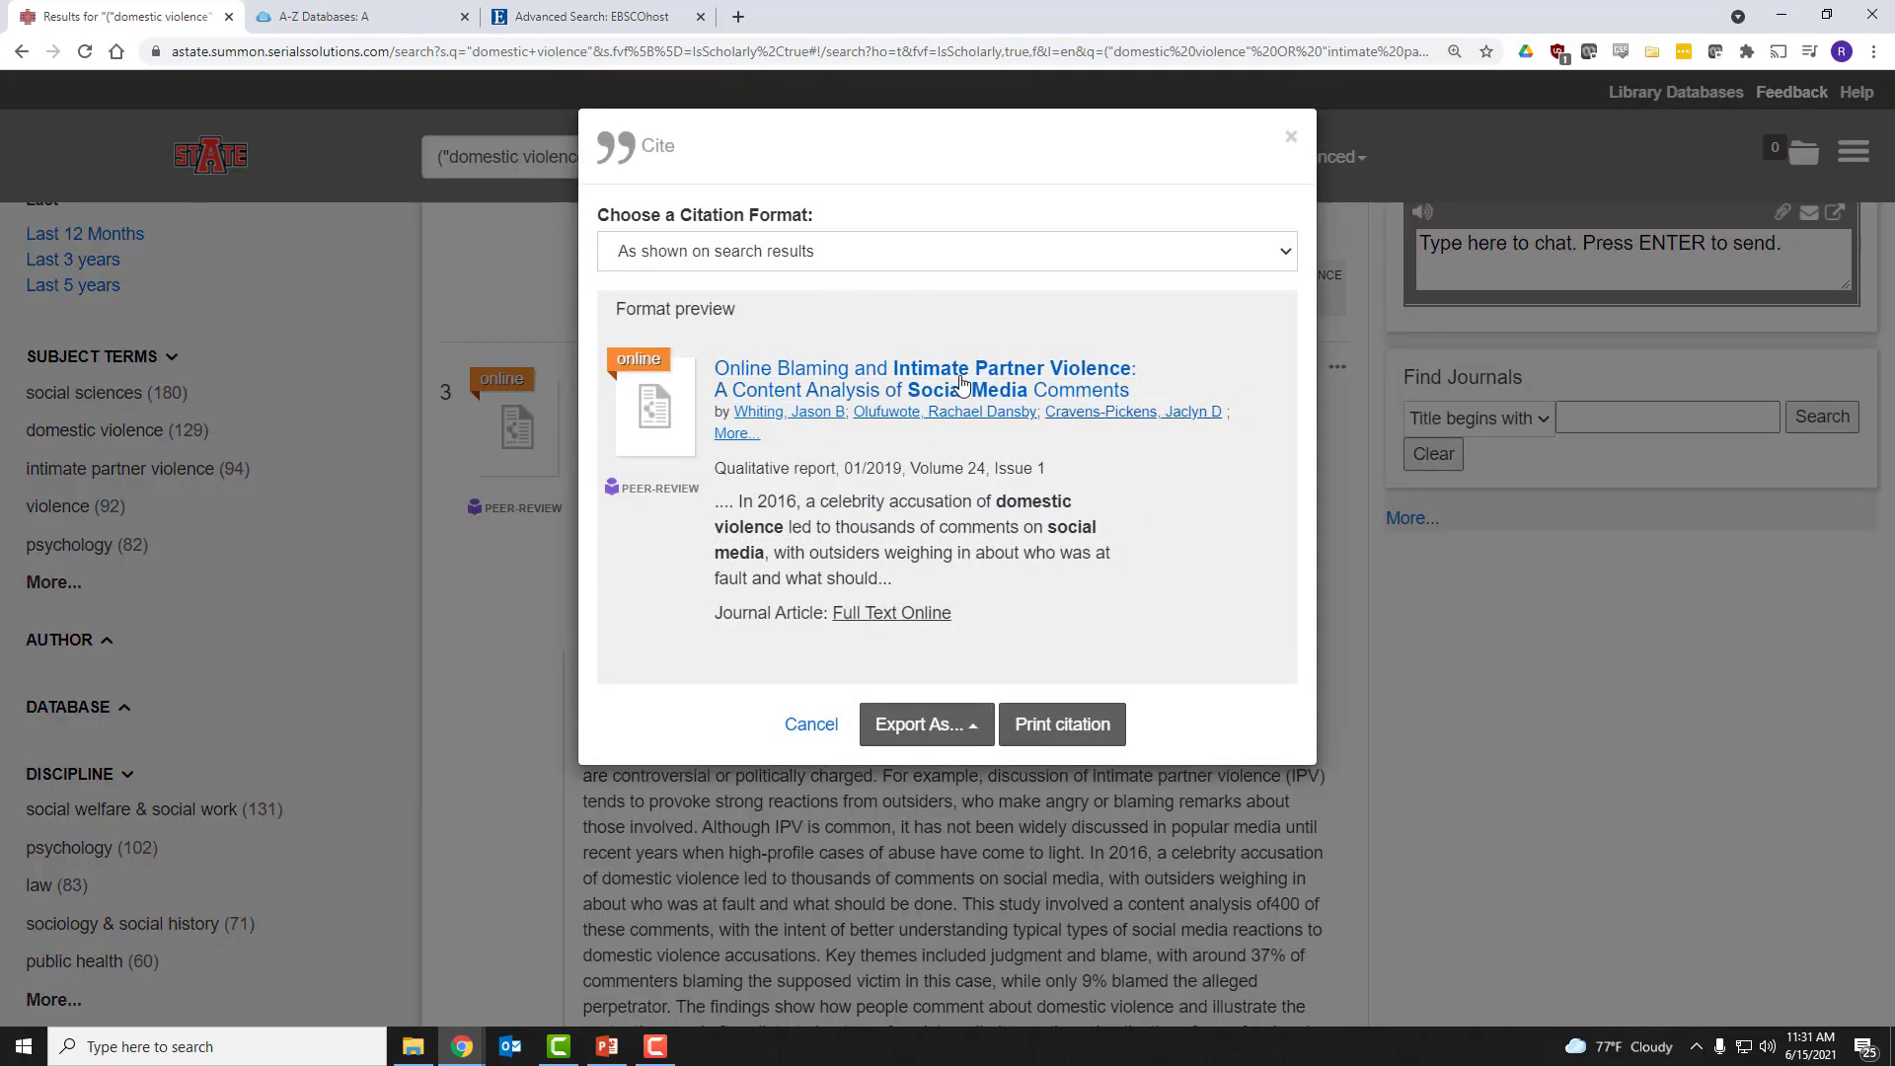
pyautogui.click(797, 250)
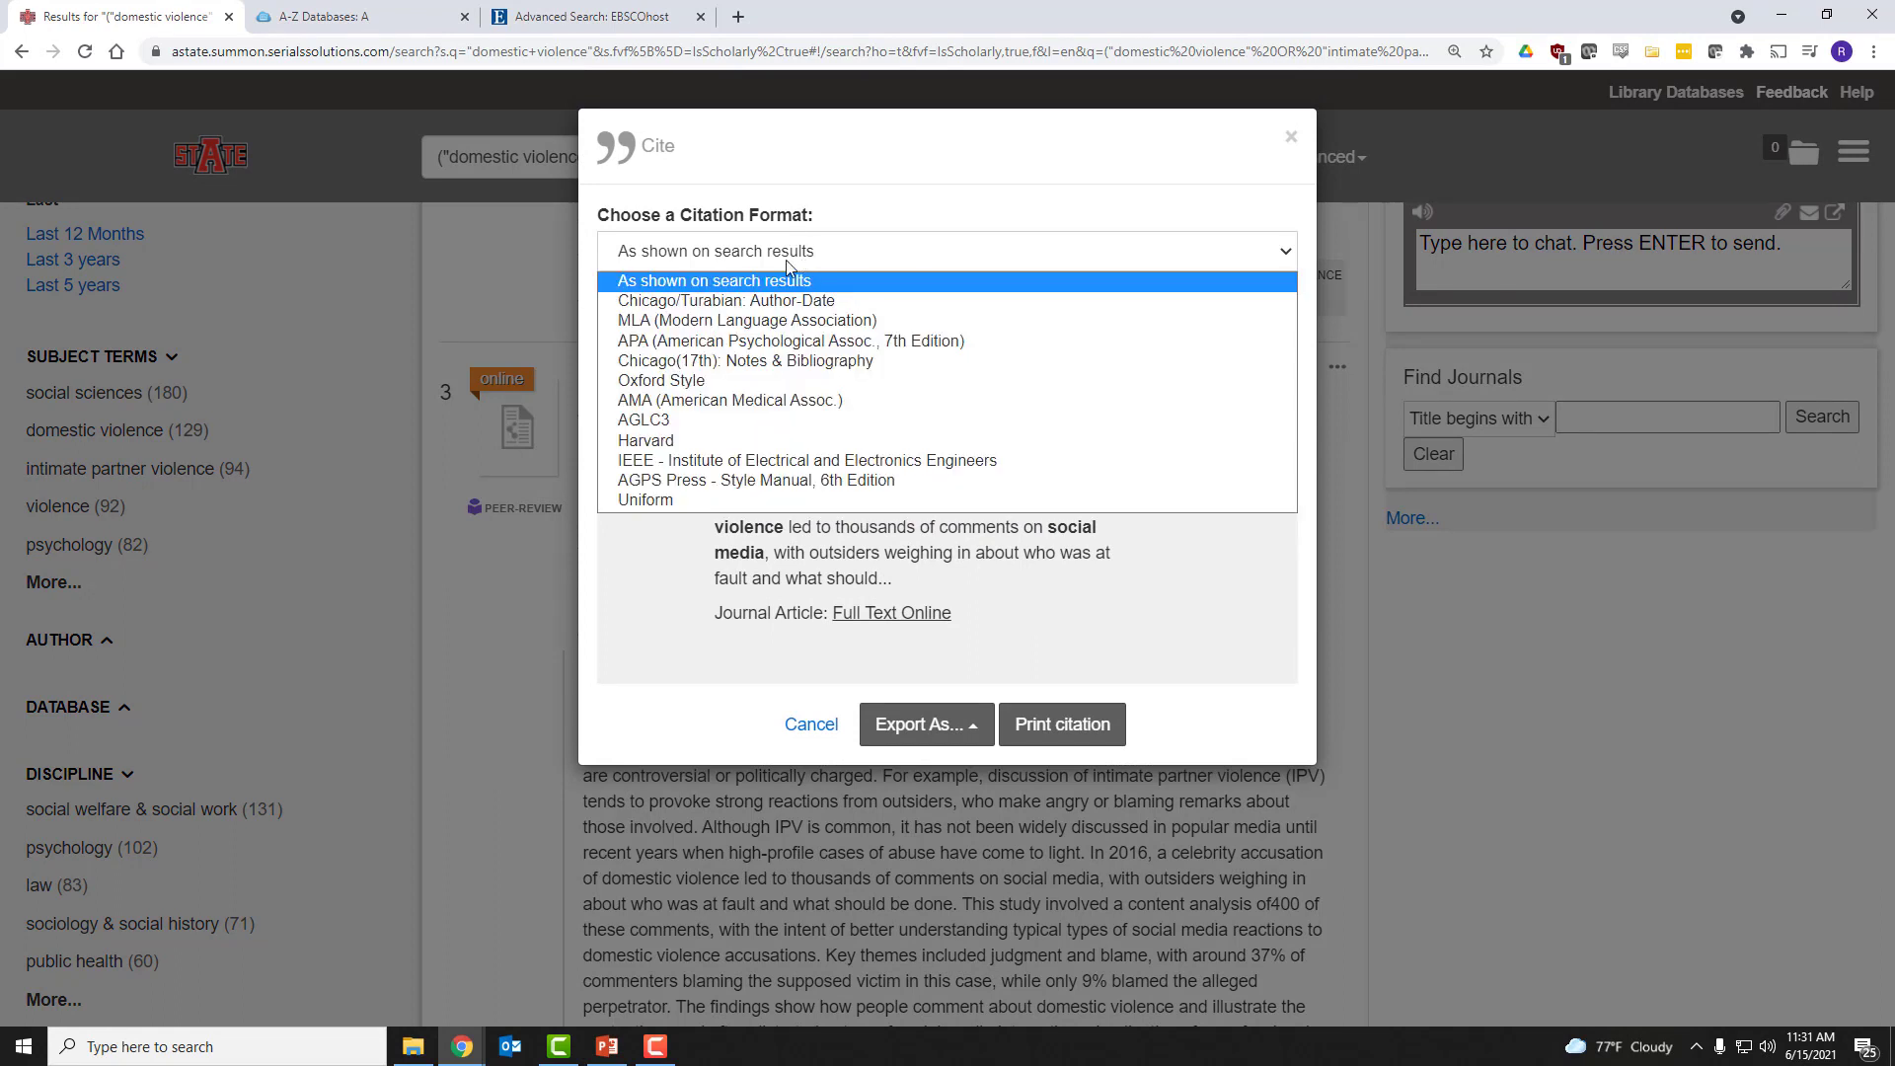
pyautogui.click(785, 345)
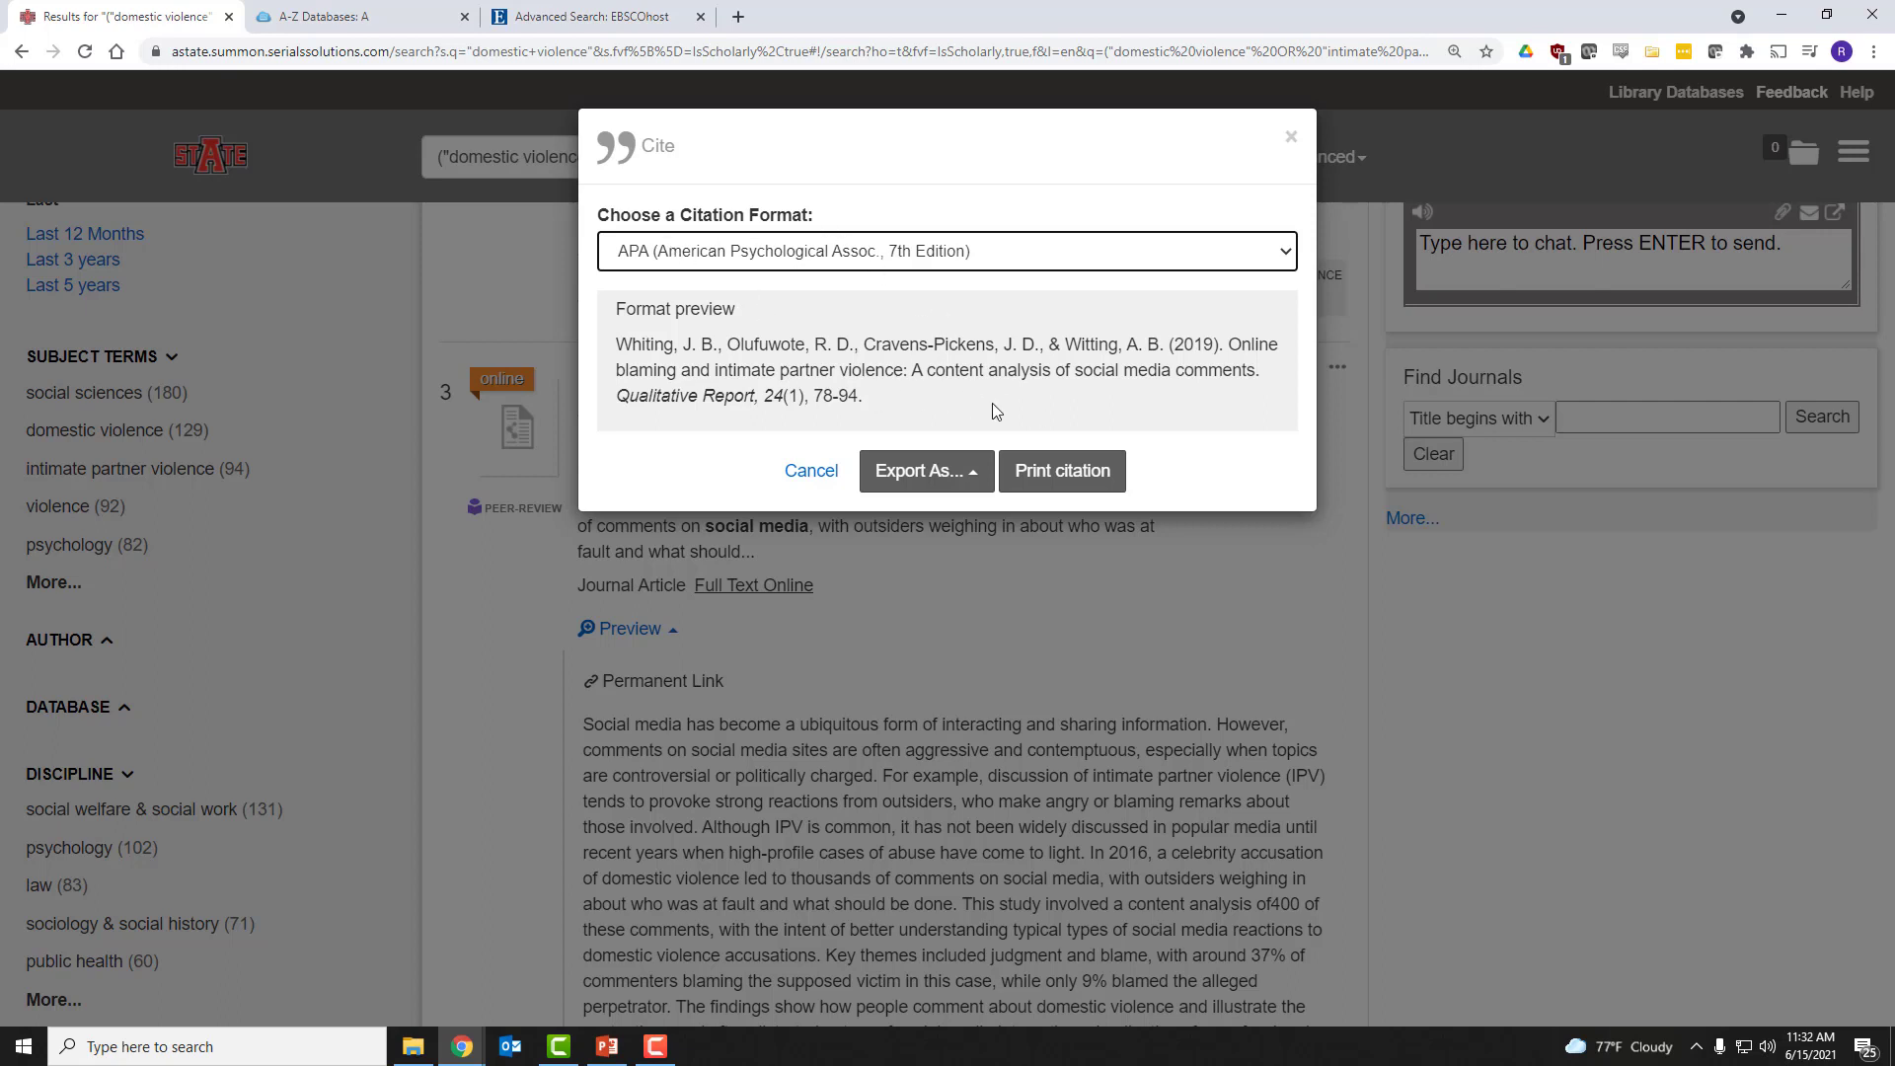
pyautogui.press('Escape')
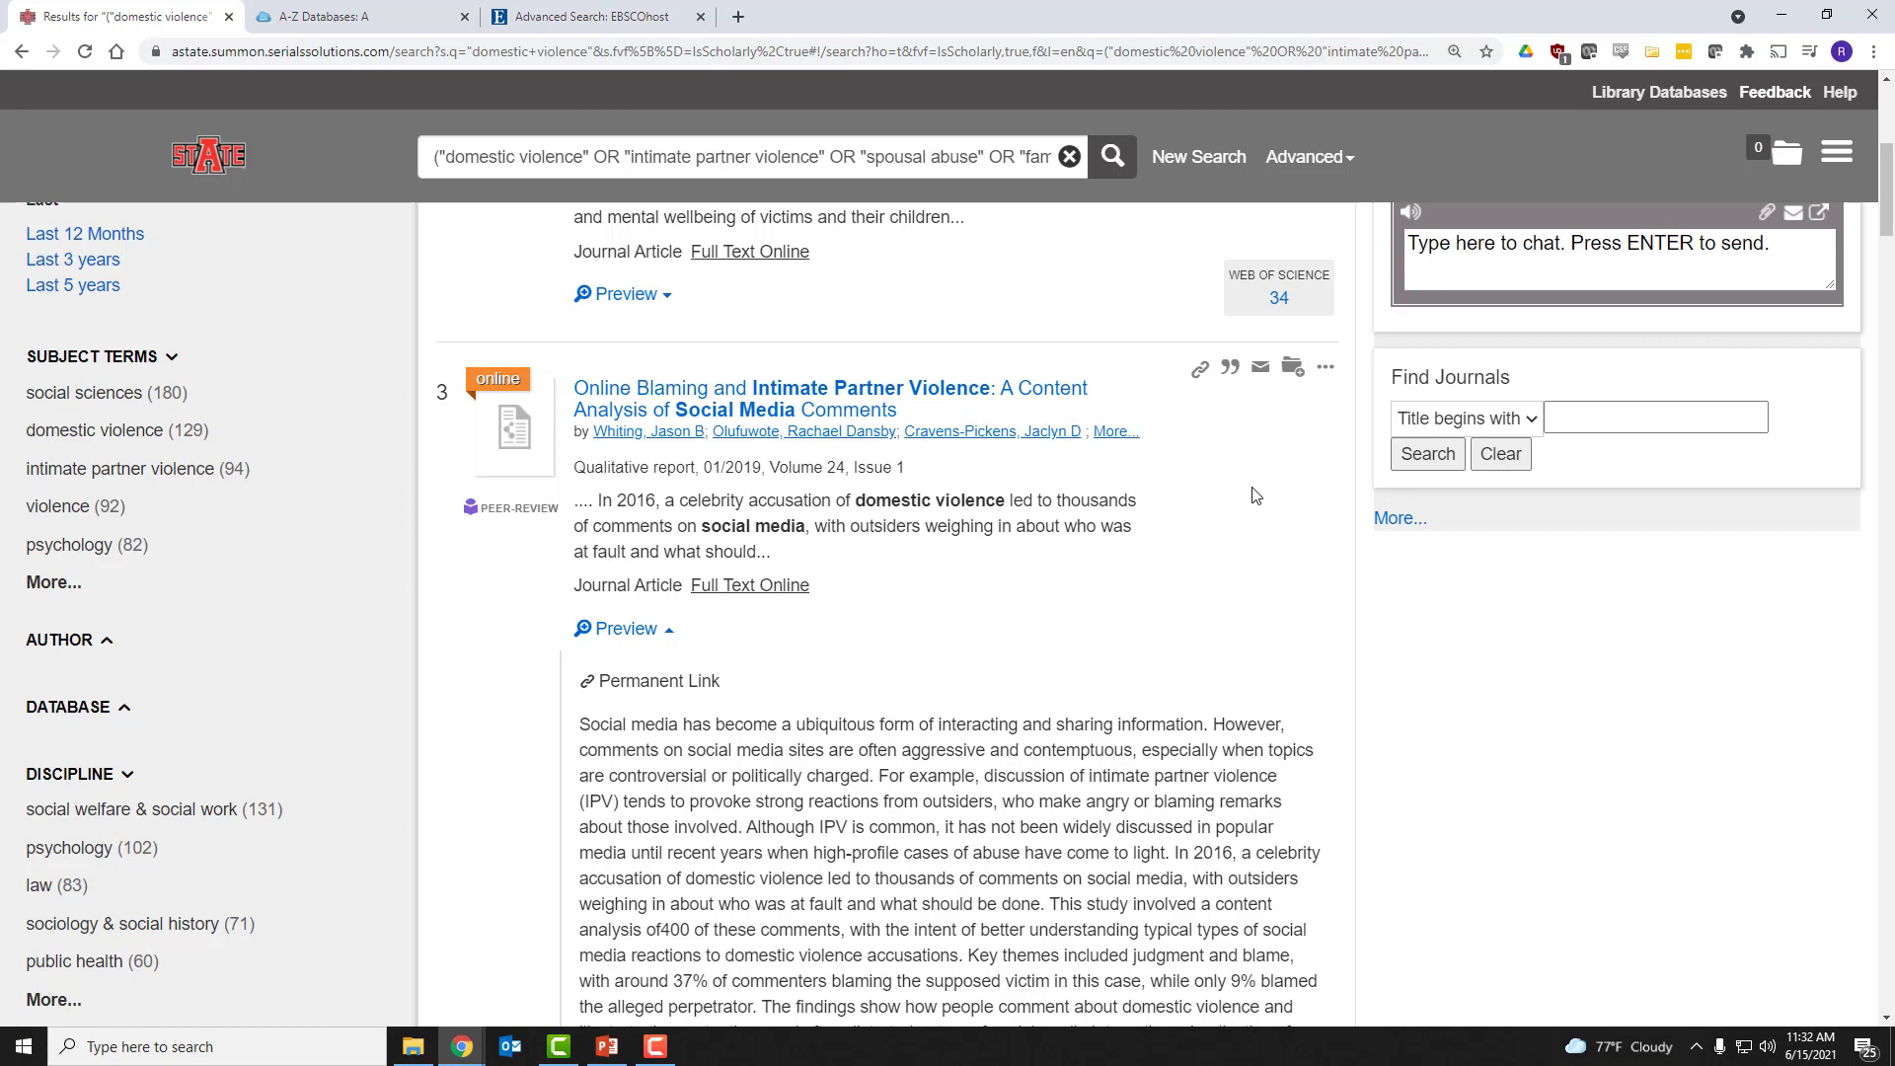
pyautogui.click(1326, 367)
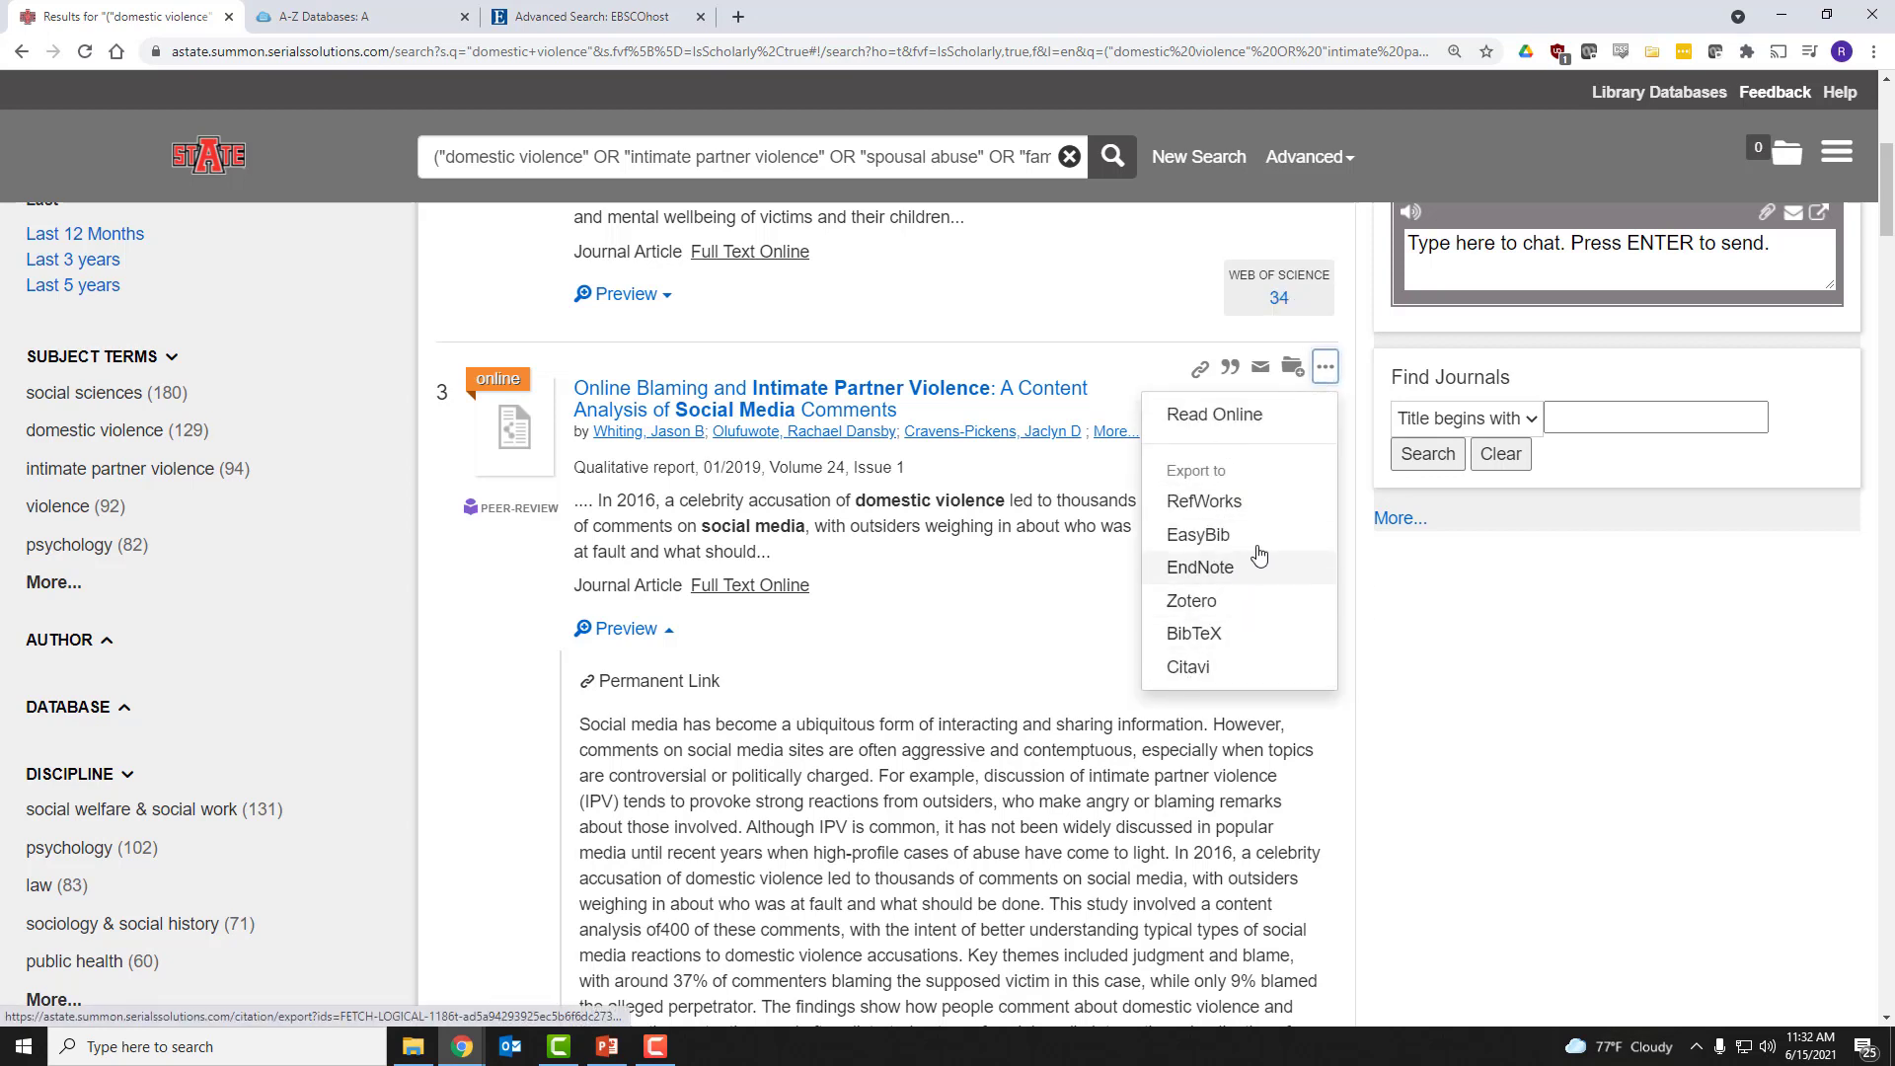
pyautogui.click(1325, 367)
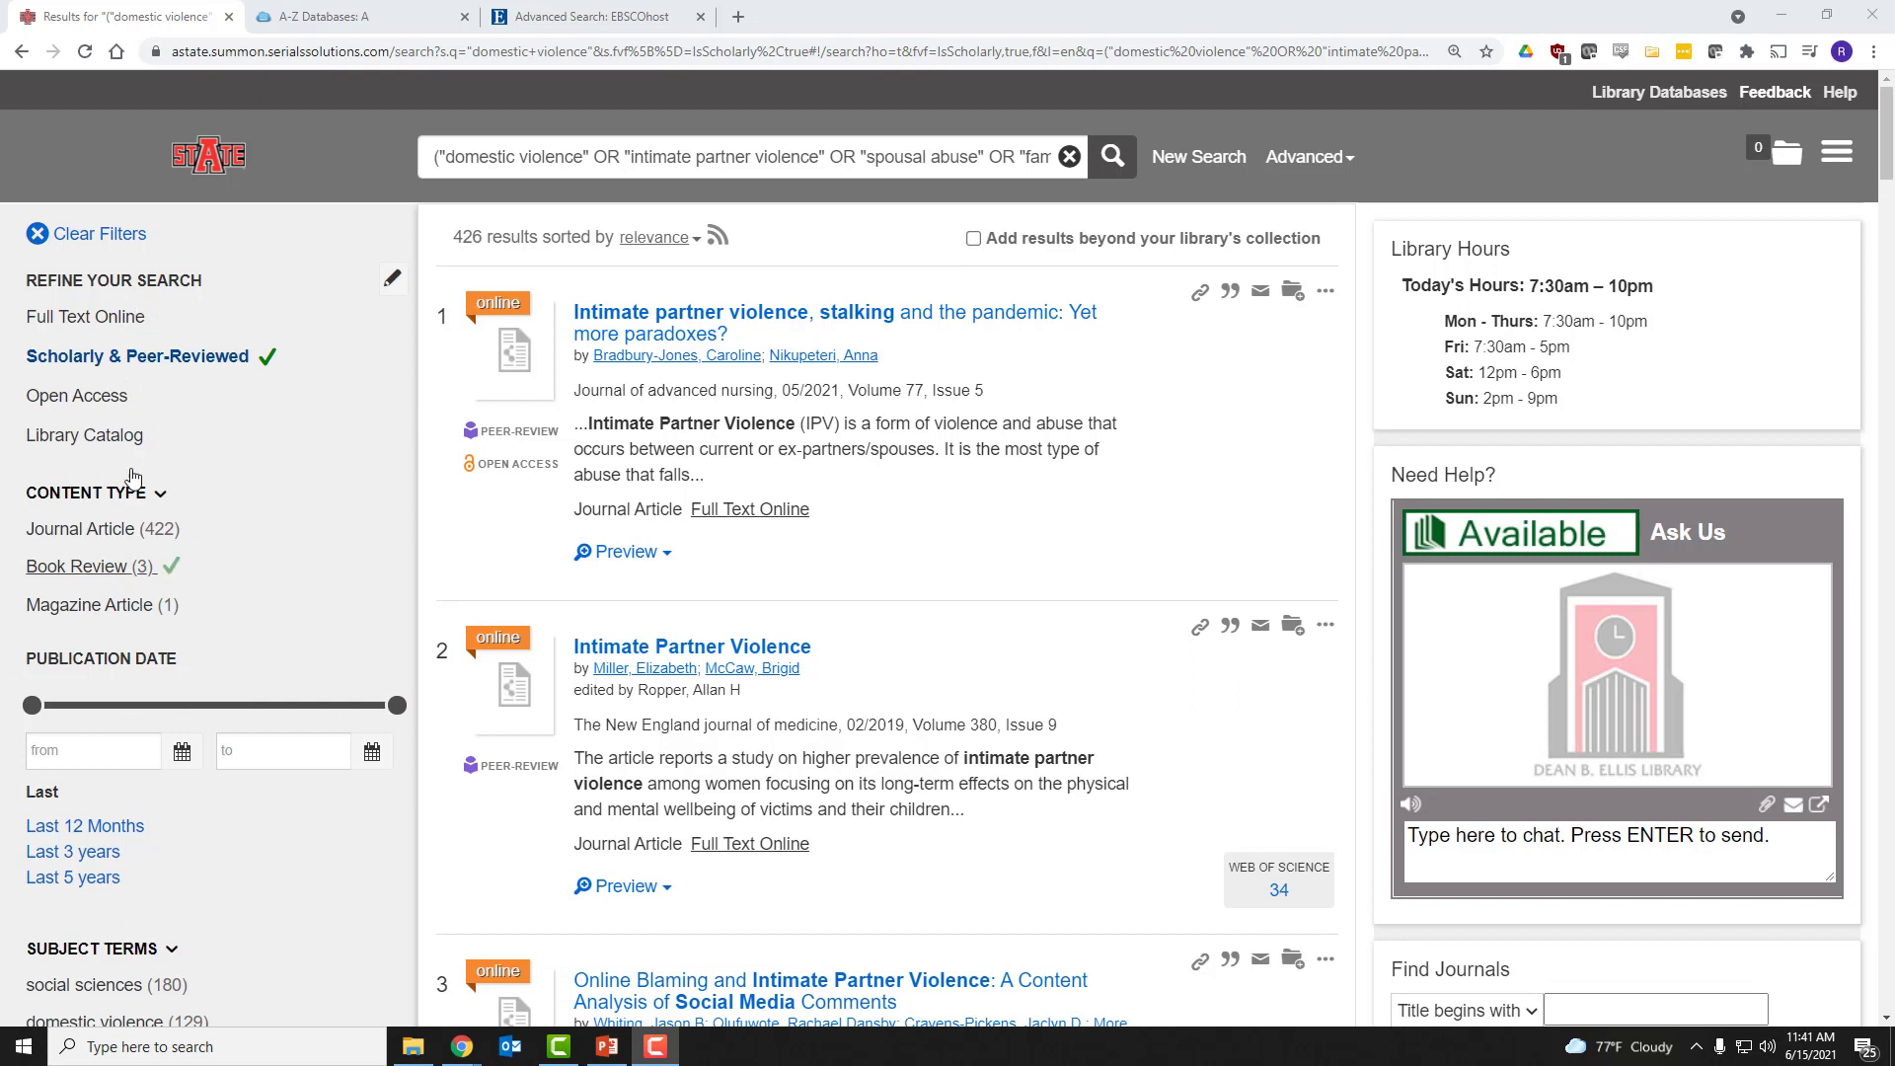
# Step: Restrict Publication Date to the last 5 years (6/15/2016–6/15/2021), leaving 326 results
pyautogui.click(99, 317)
pyautogui.scroll(-2, 203, 407)
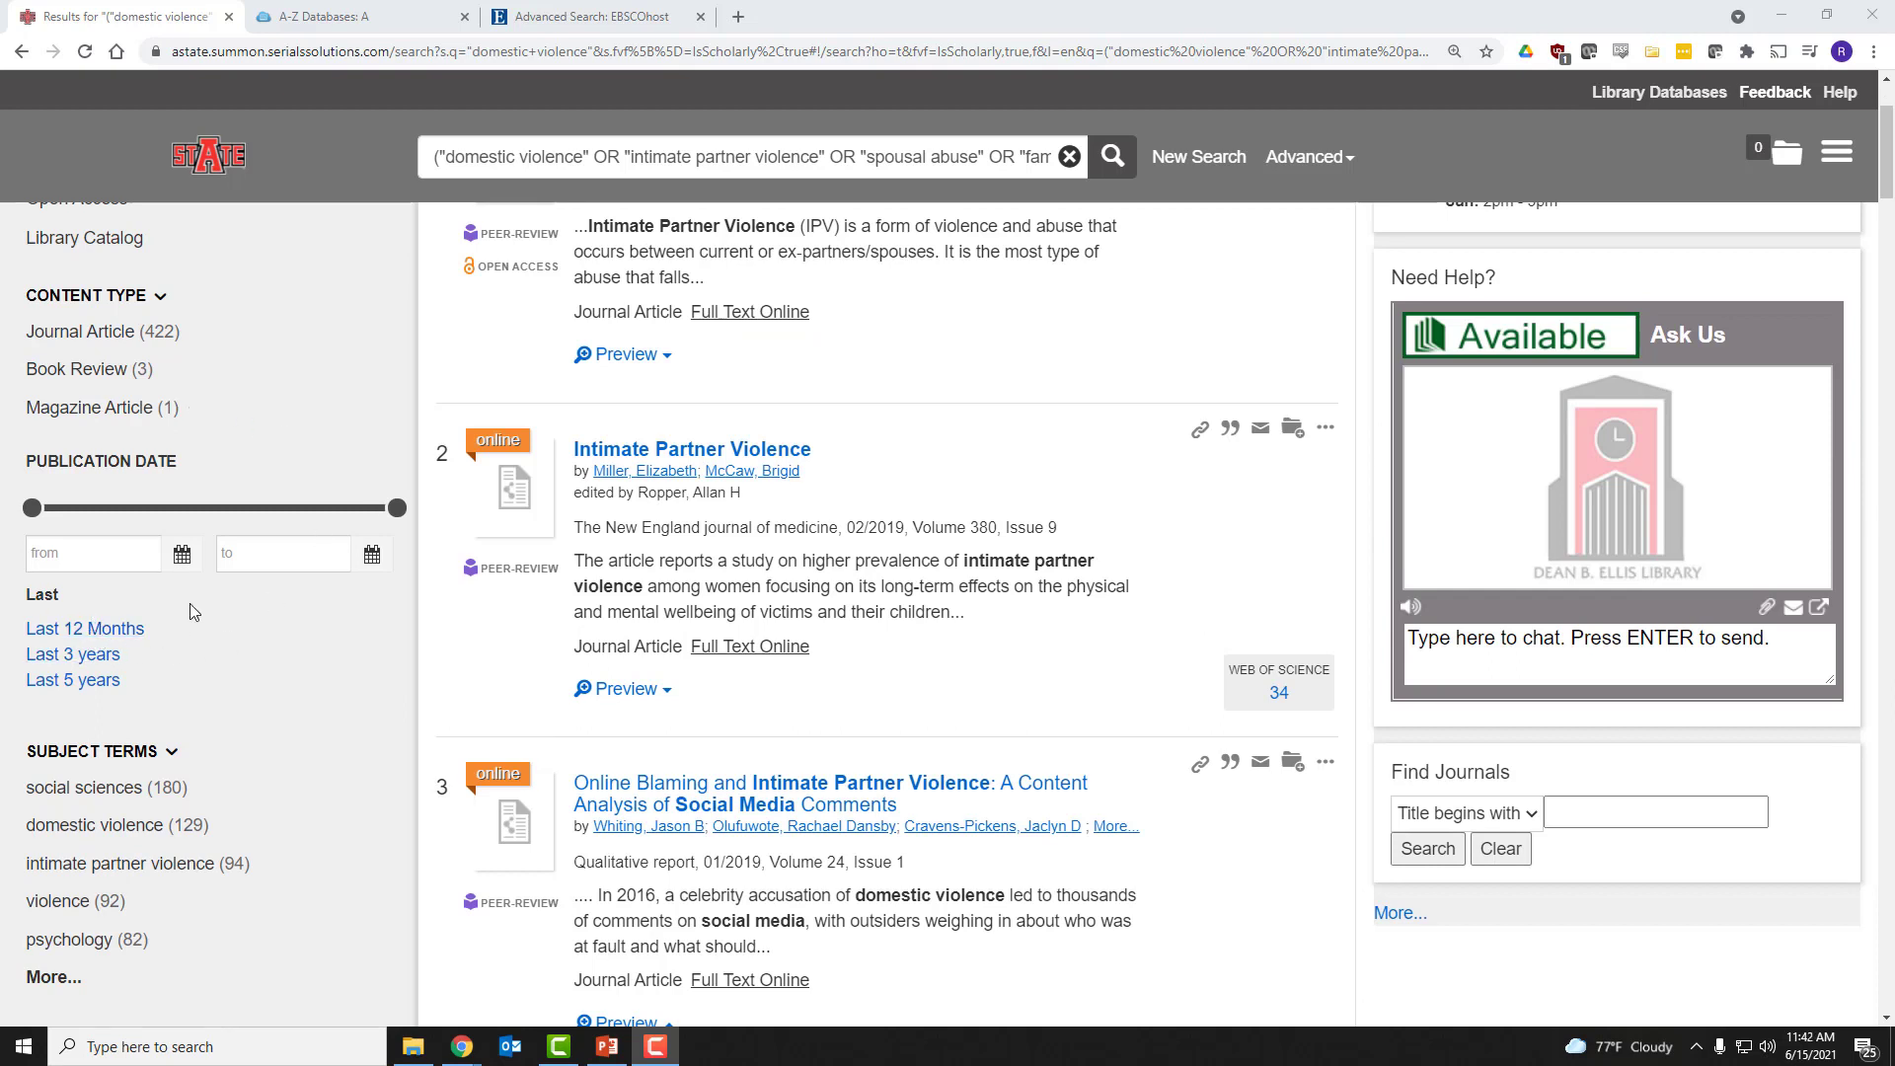
pyautogui.scroll(-1, 288, 543)
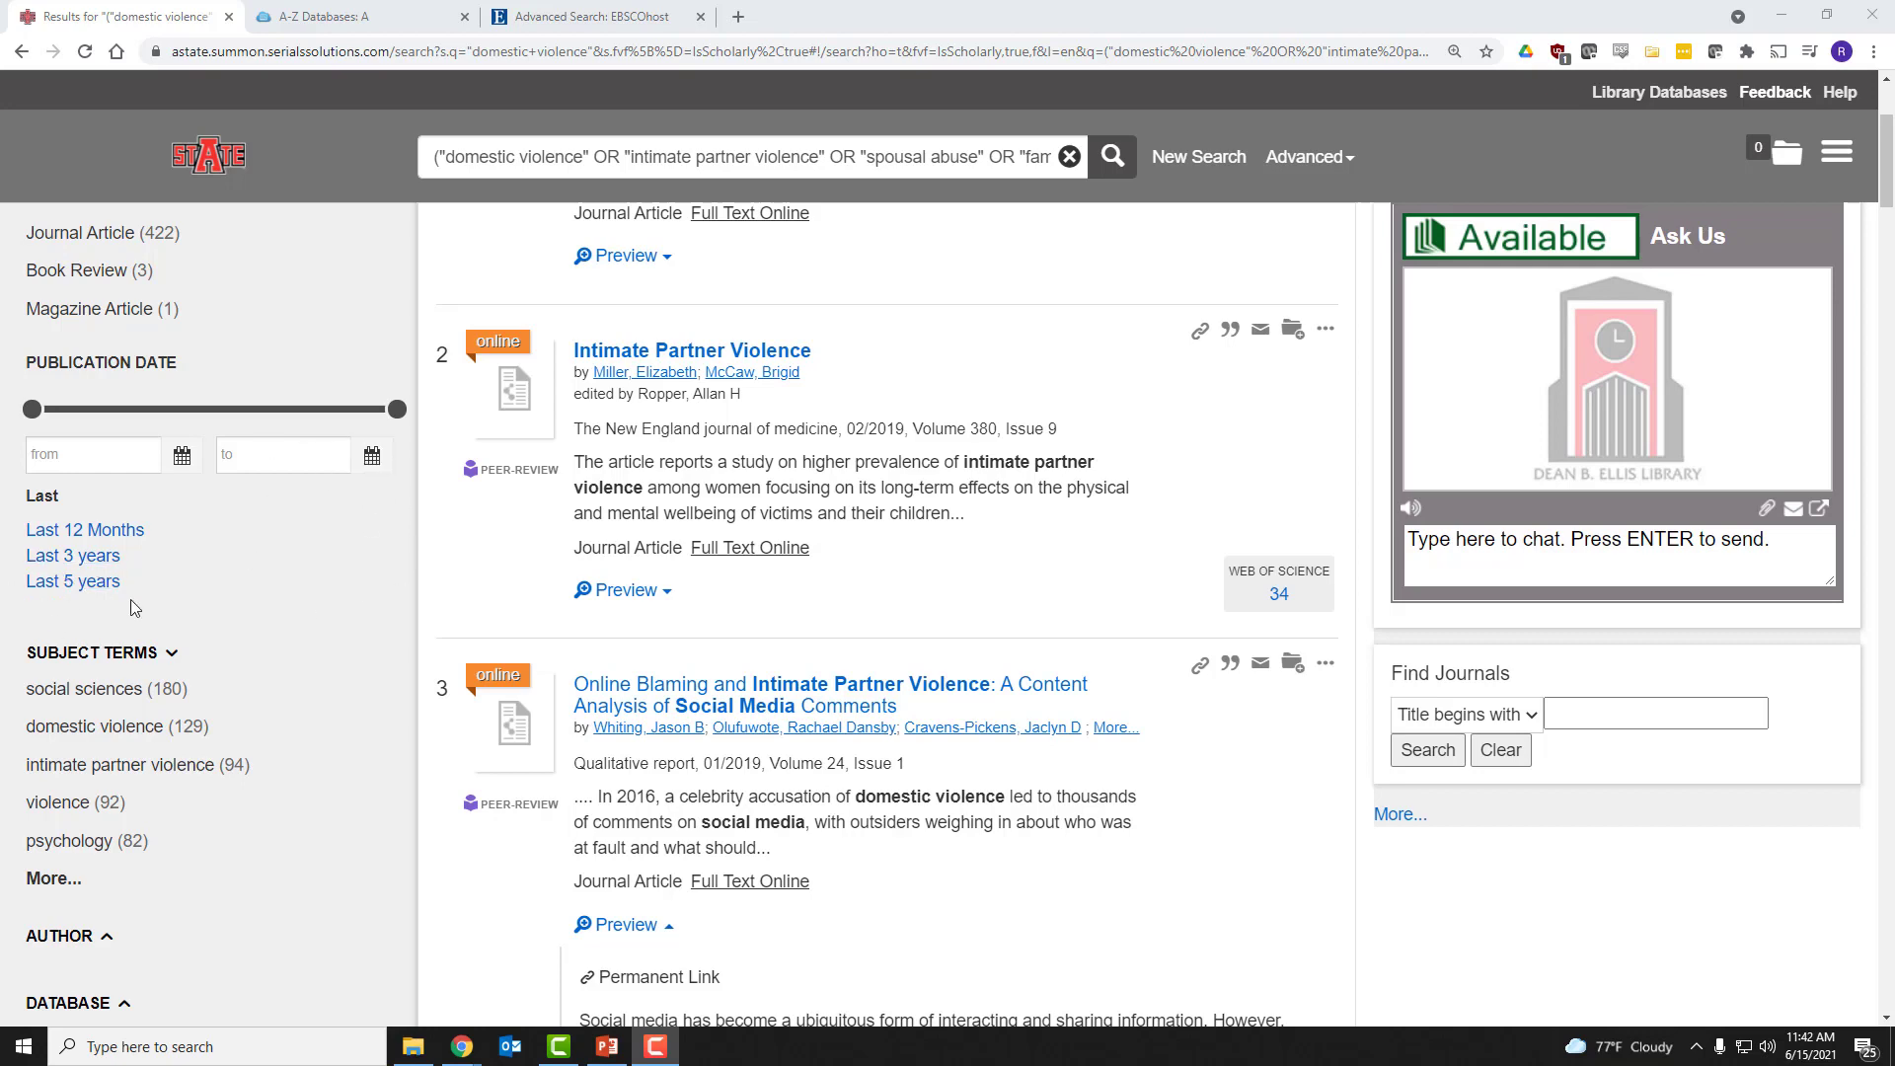
pyautogui.click(97, 582)
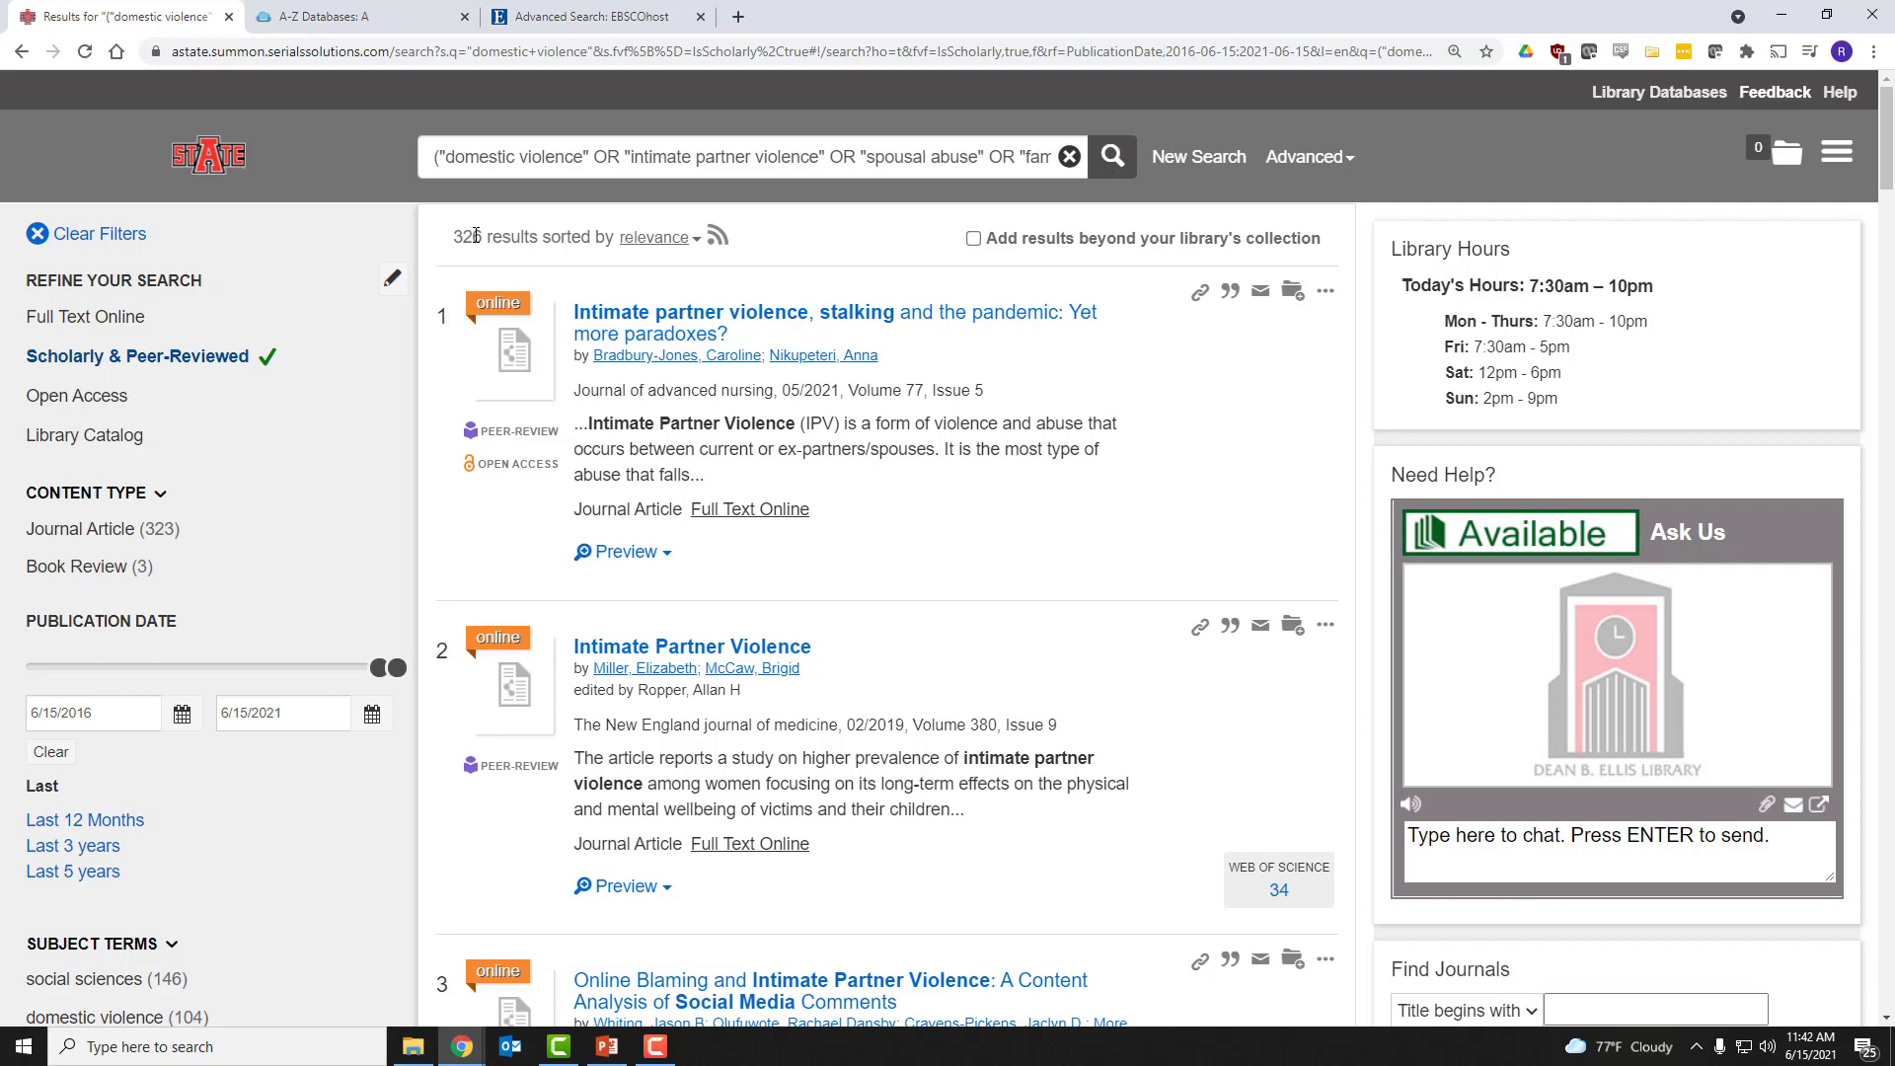
# Step: Expand and collapse the Author and Database facets to review the results' authors and sources
pyautogui.scroll(-6, 343, 359)
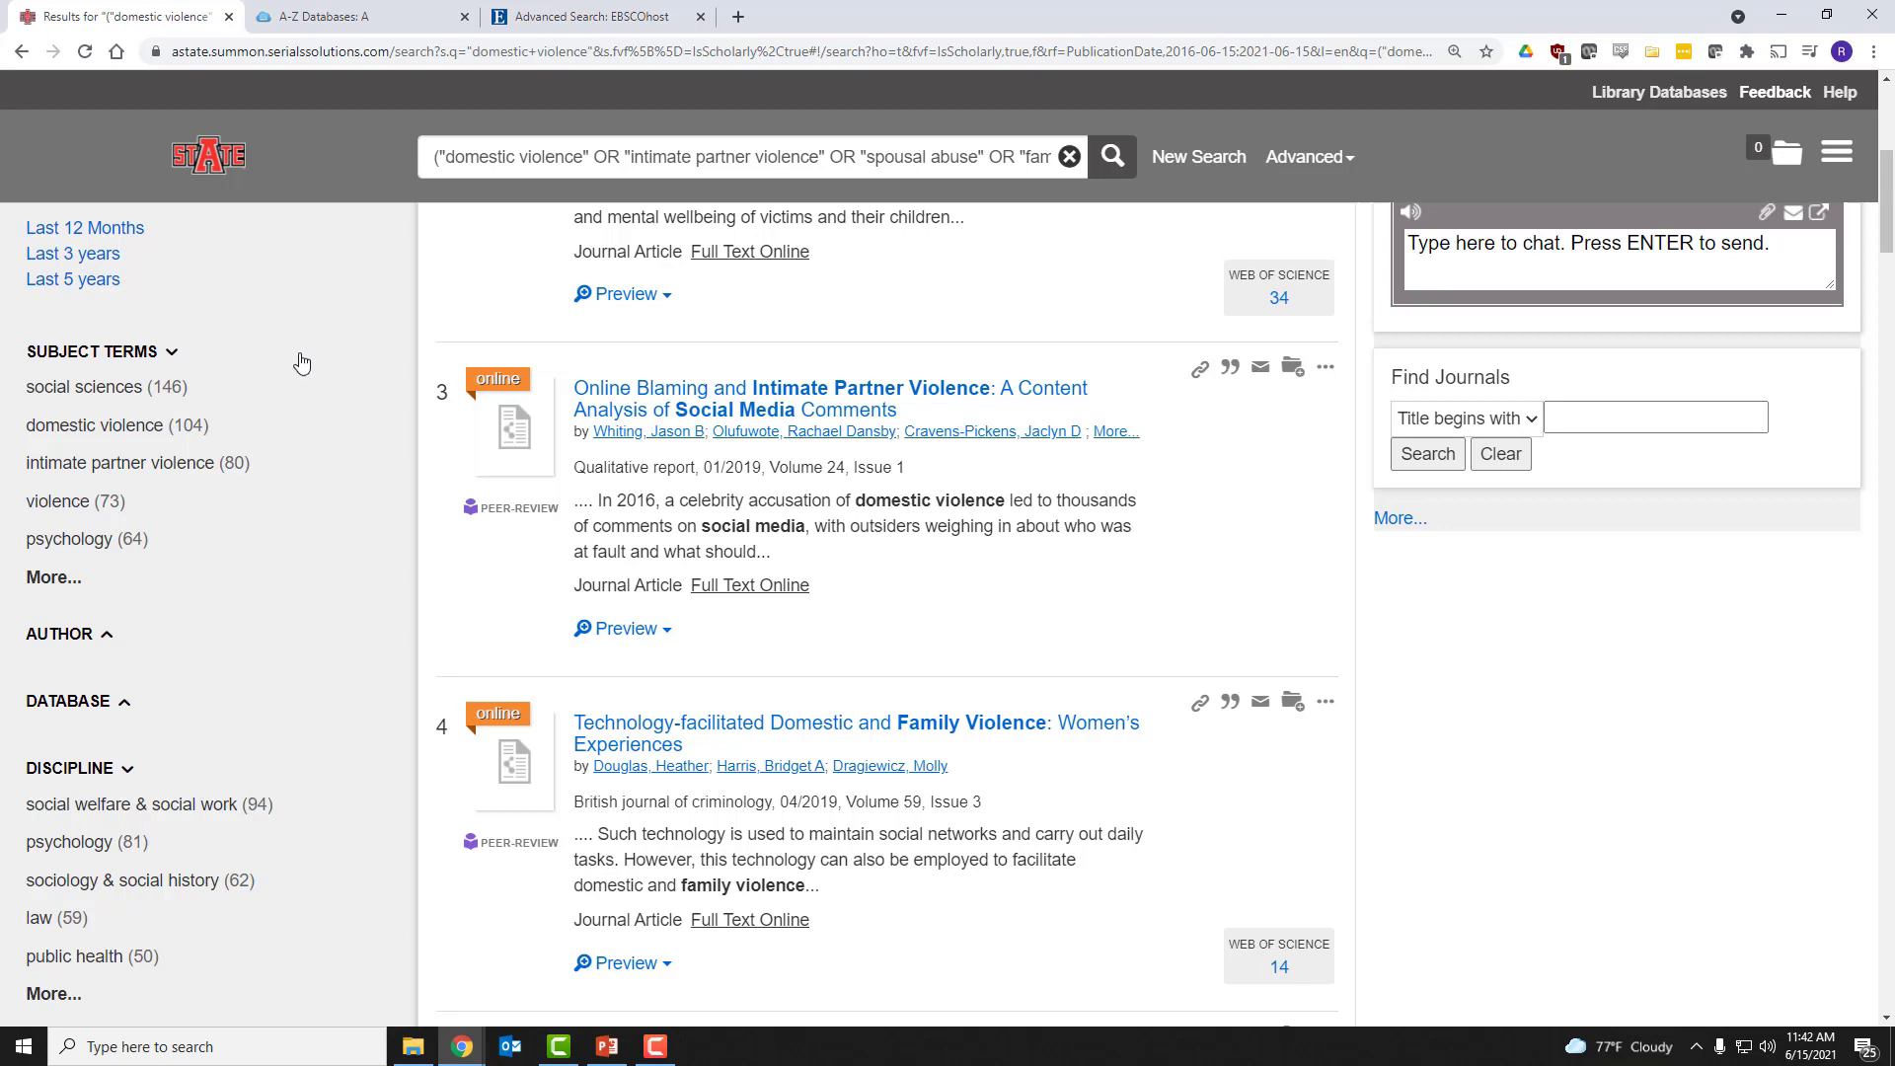
pyautogui.scroll(-2, 642, 464)
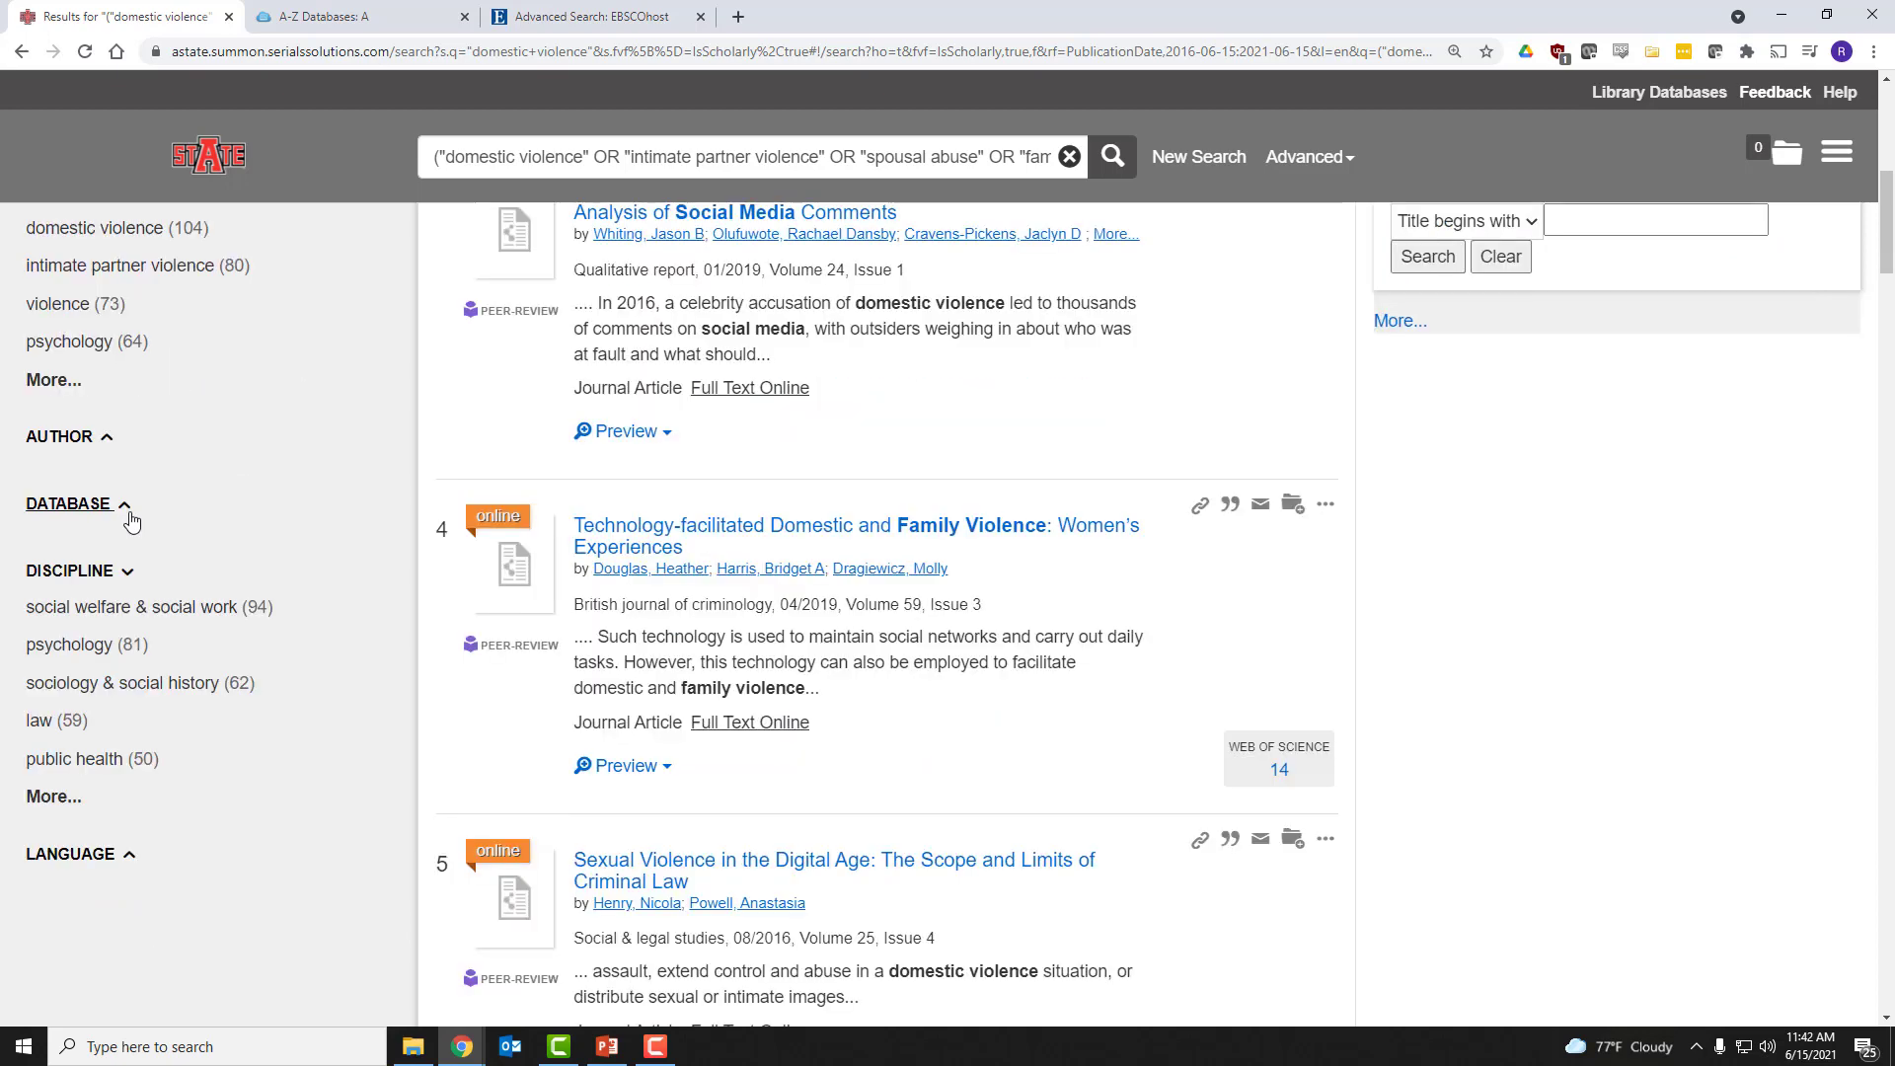
pyautogui.click(109, 504)
pyautogui.click(107, 441)
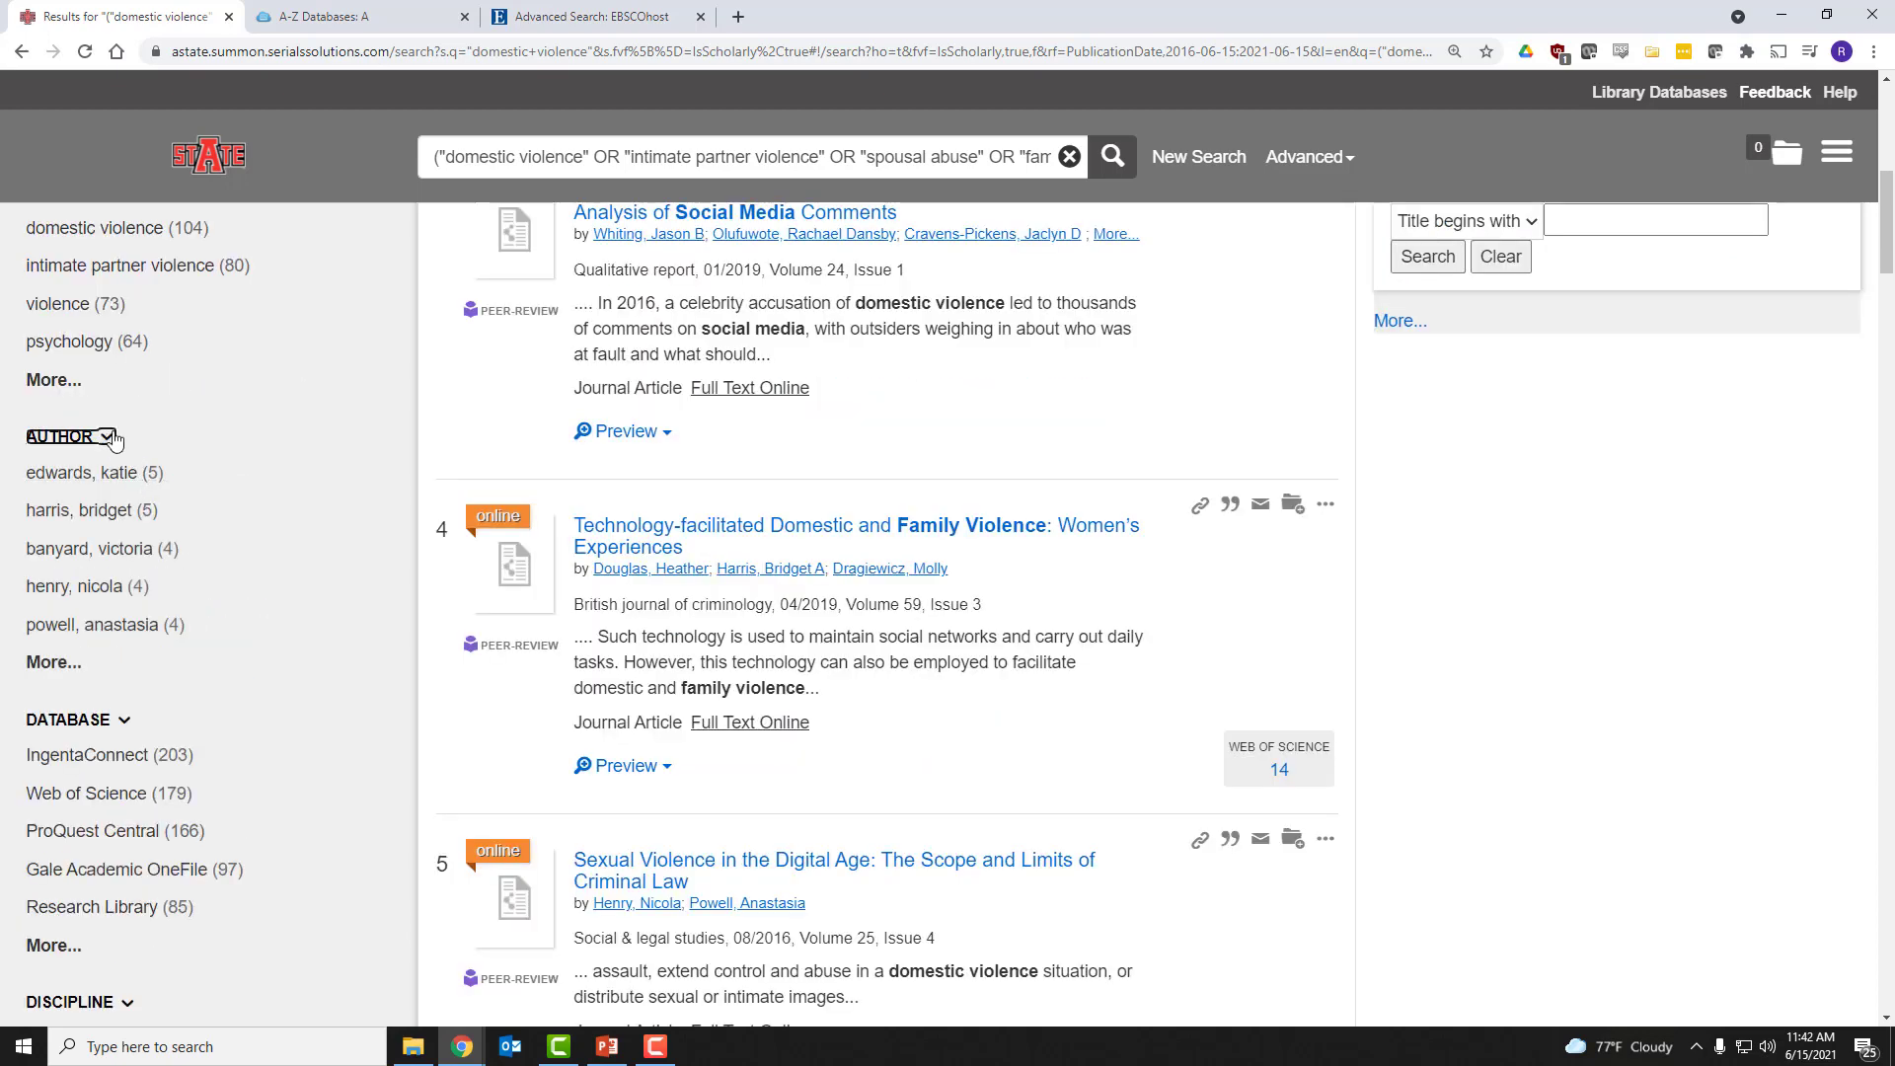
pyautogui.click(106, 442)
pyautogui.click(106, 505)
pyautogui.click(106, 506)
pyautogui.click(109, 507)
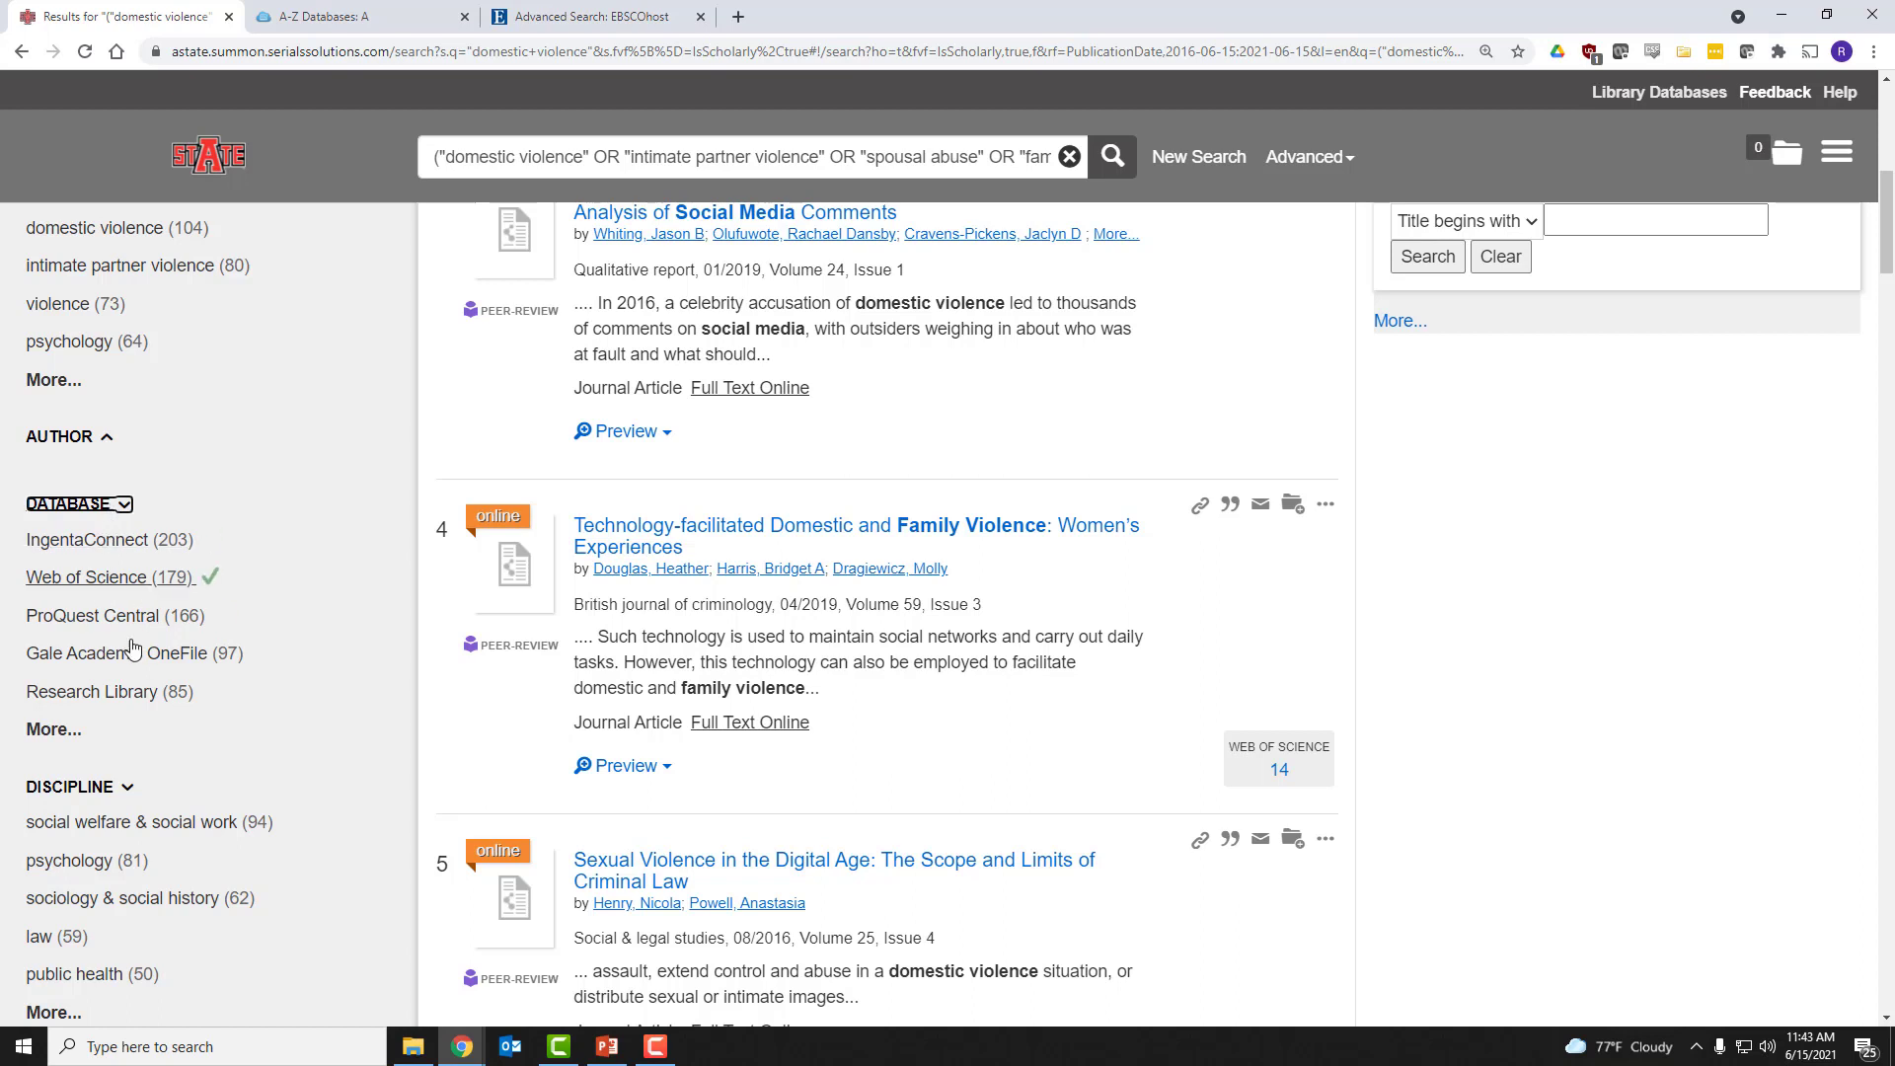
pyautogui.click(120, 508)
pyautogui.click(93, 441)
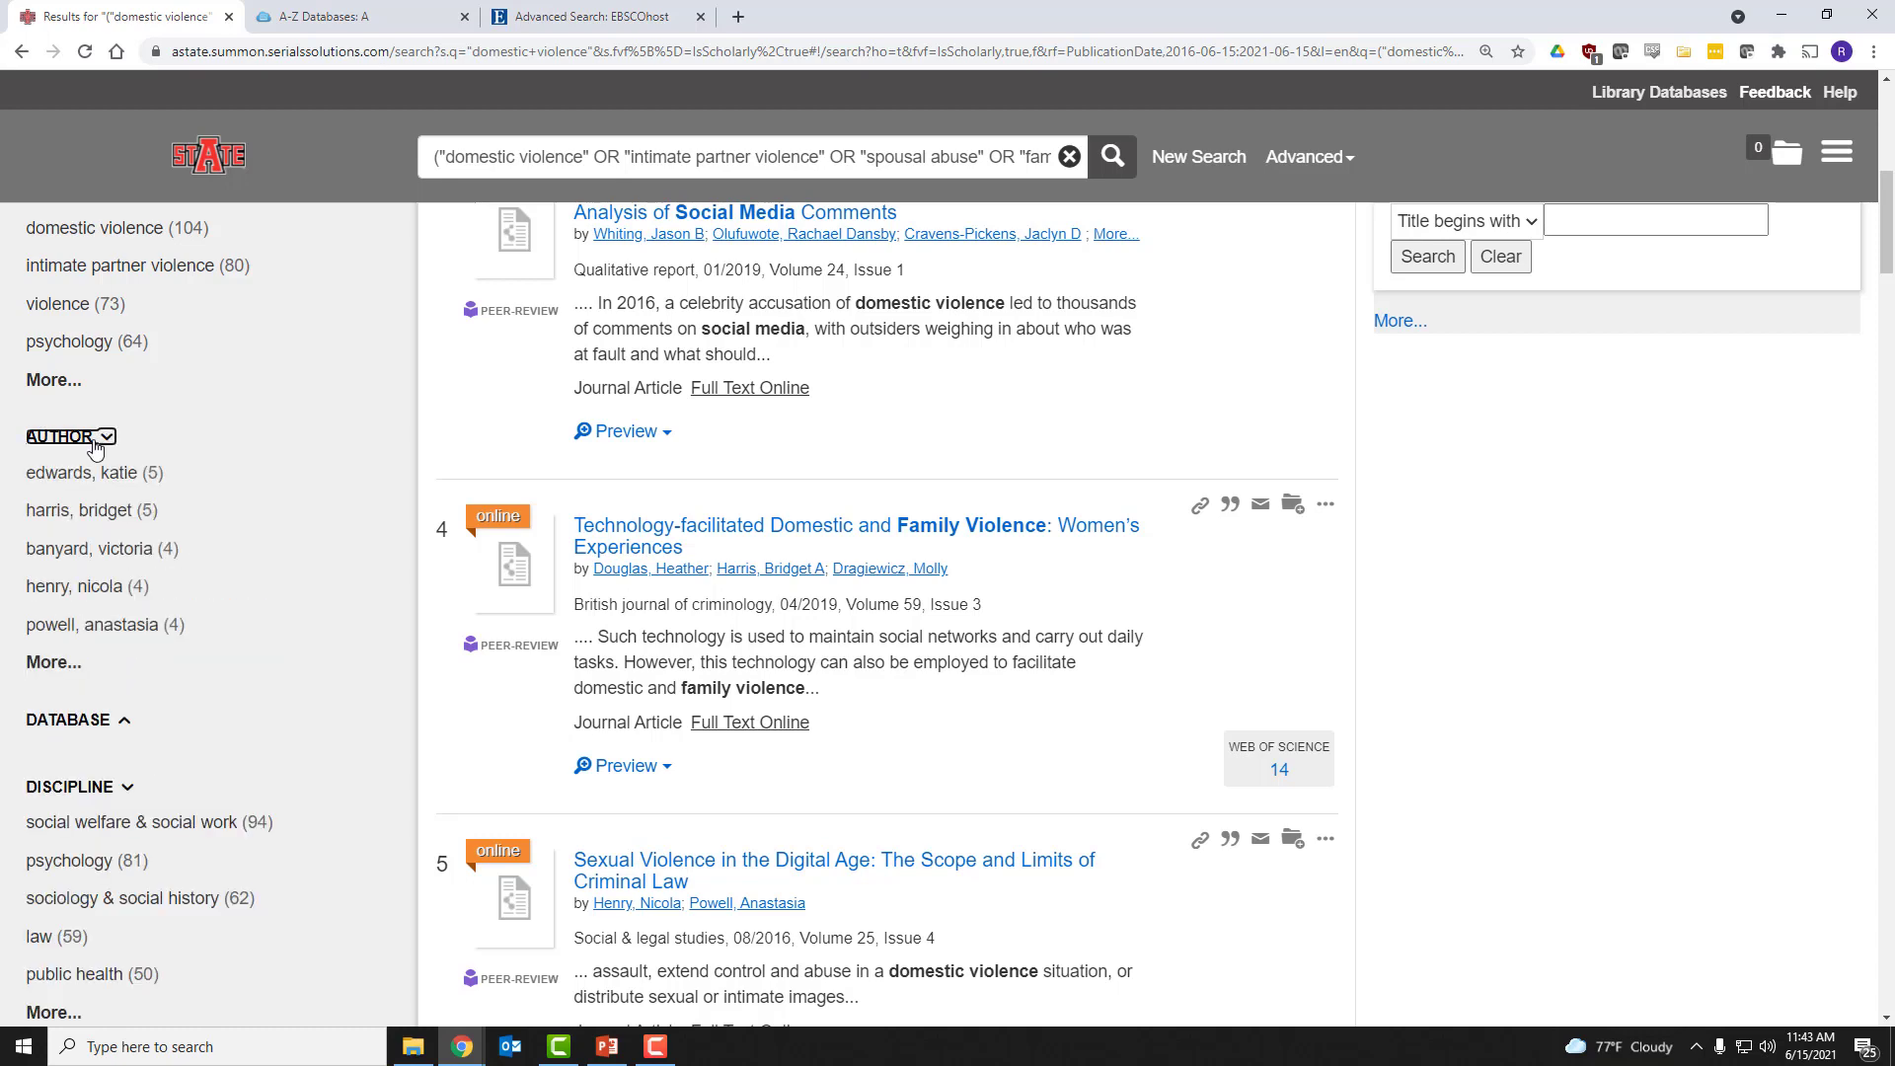
pyautogui.click(94, 440)
# Step: Choose English in the Language facet, keeping the list at 326 results
pyautogui.scroll(-1, 385, 538)
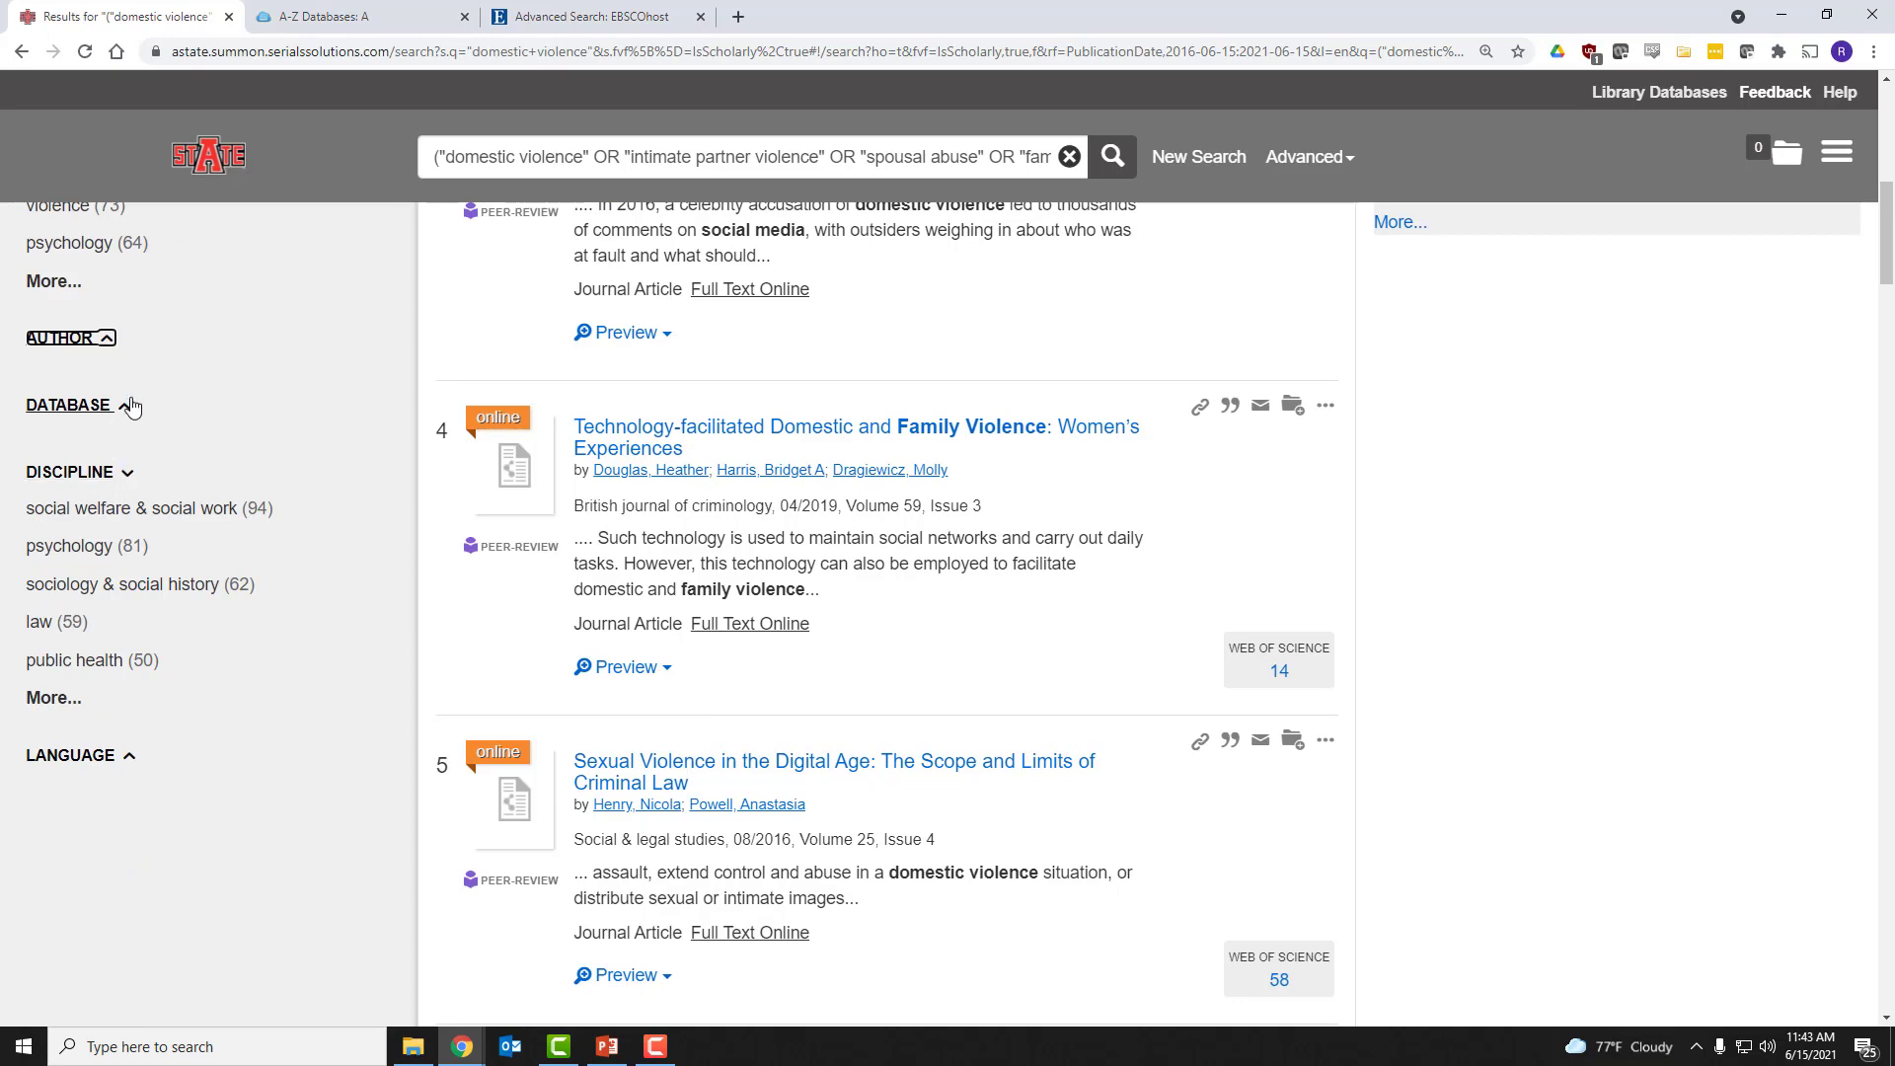
pyautogui.scroll(1, 133, 407)
pyautogui.scroll(1, 133, 406)
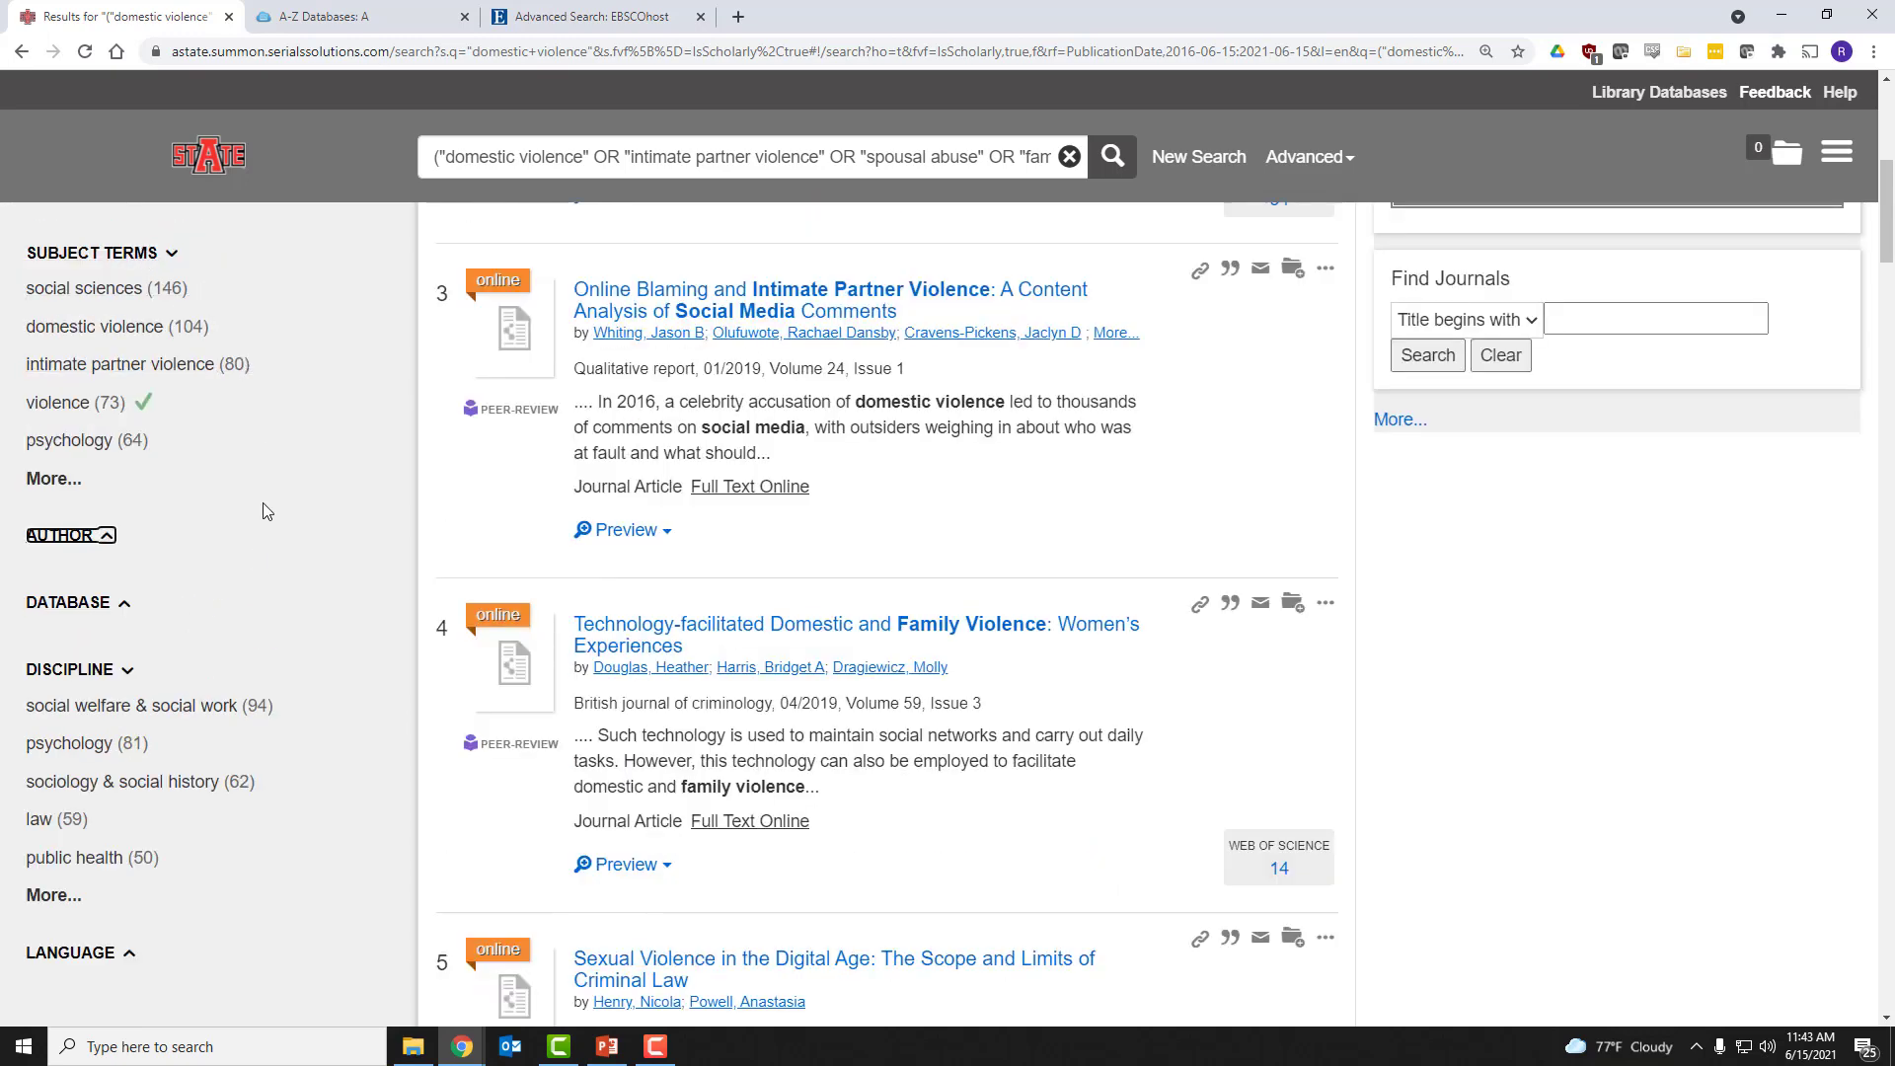
pyautogui.scroll(-1, 169, 520)
pyautogui.scroll(-1, 176, 661)
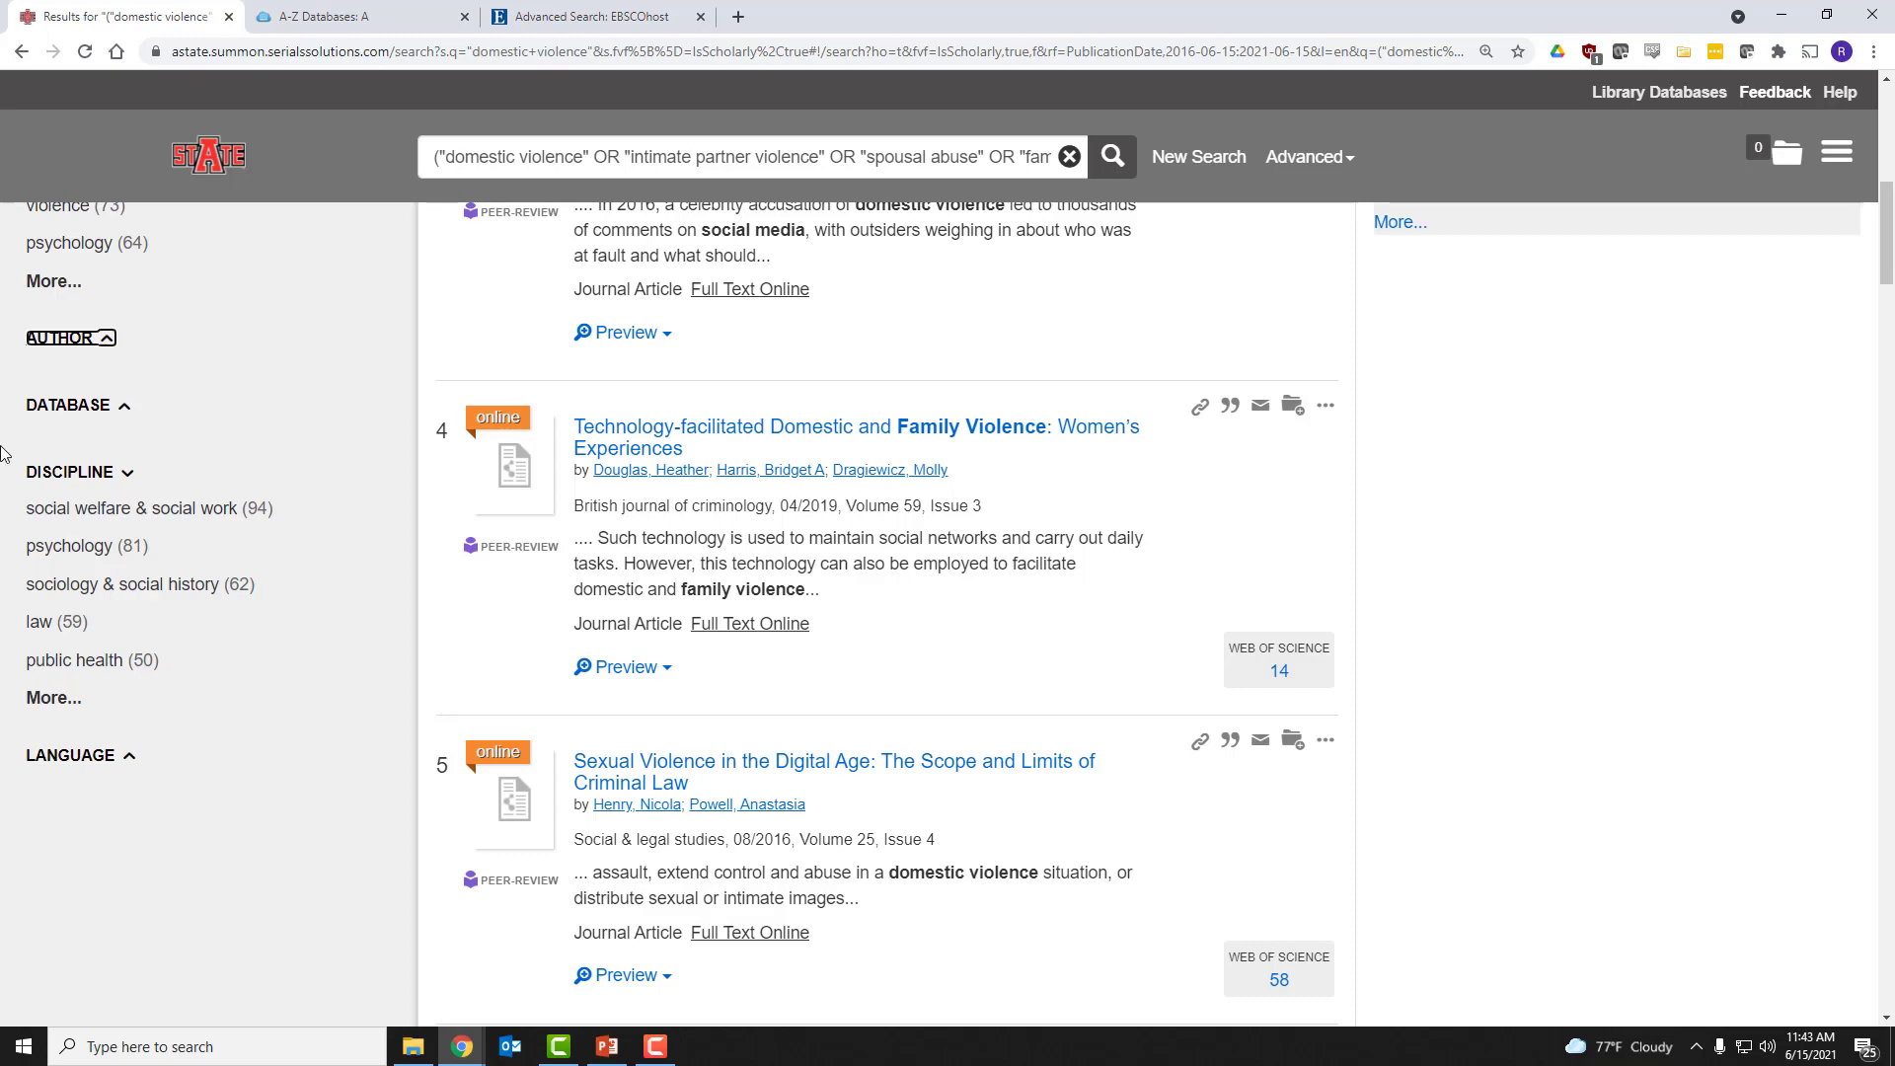
pyautogui.scroll(3, 173, 452)
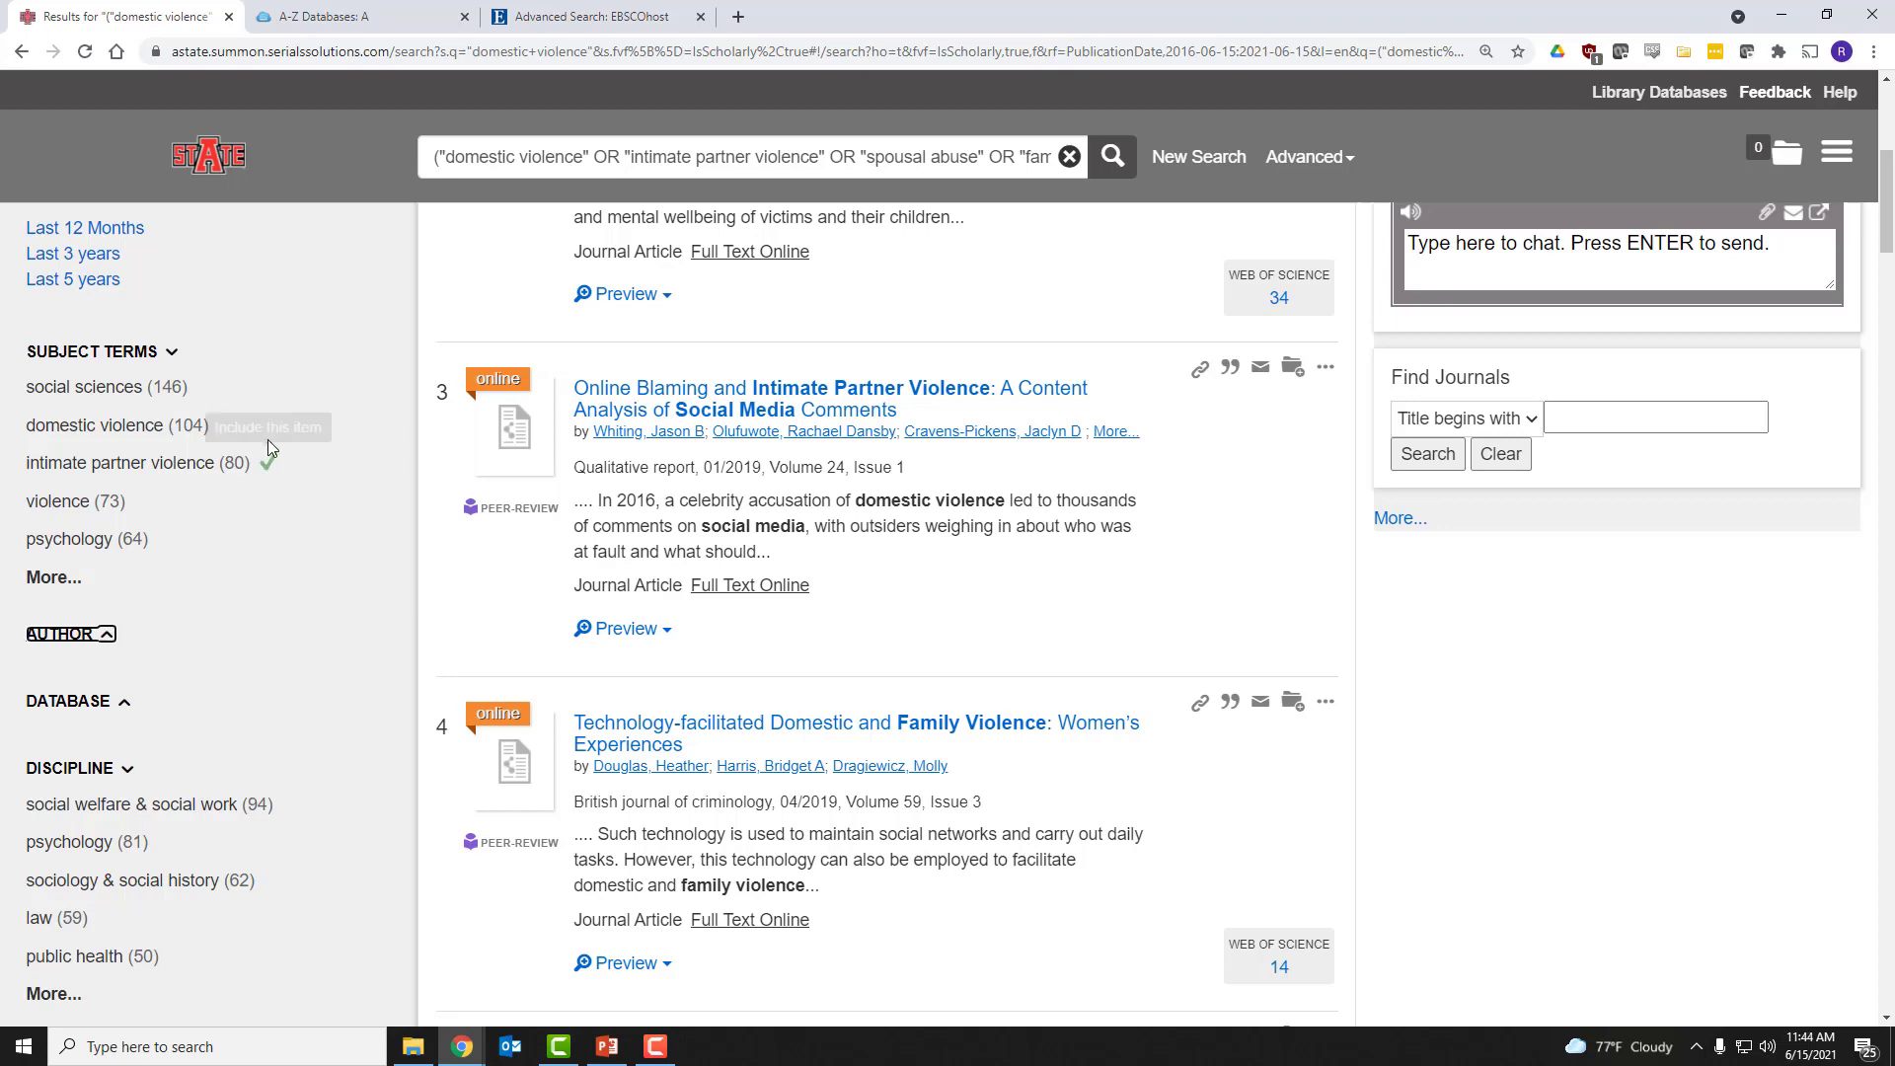
pyautogui.scroll(-2, 268, 439)
pyautogui.click(129, 862)
pyautogui.scroll(-3, 309, 665)
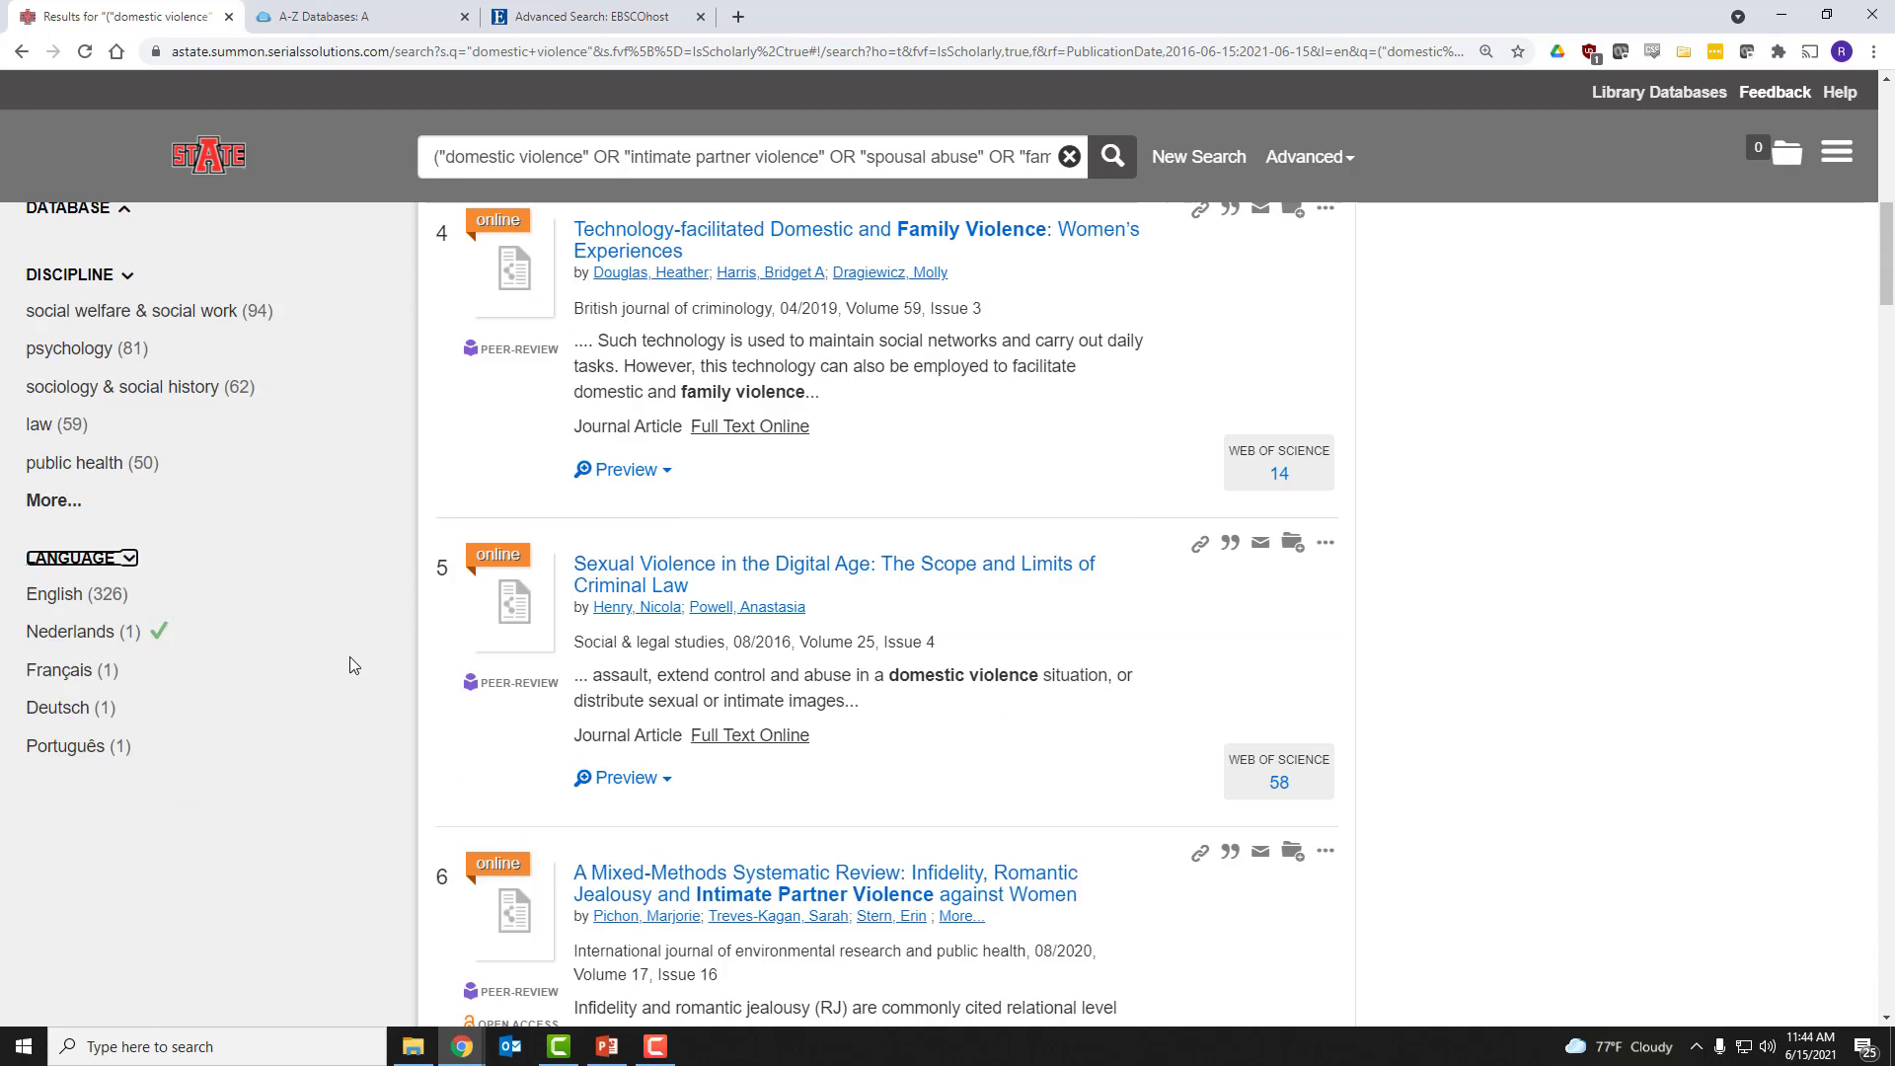
pyautogui.click(109, 595)
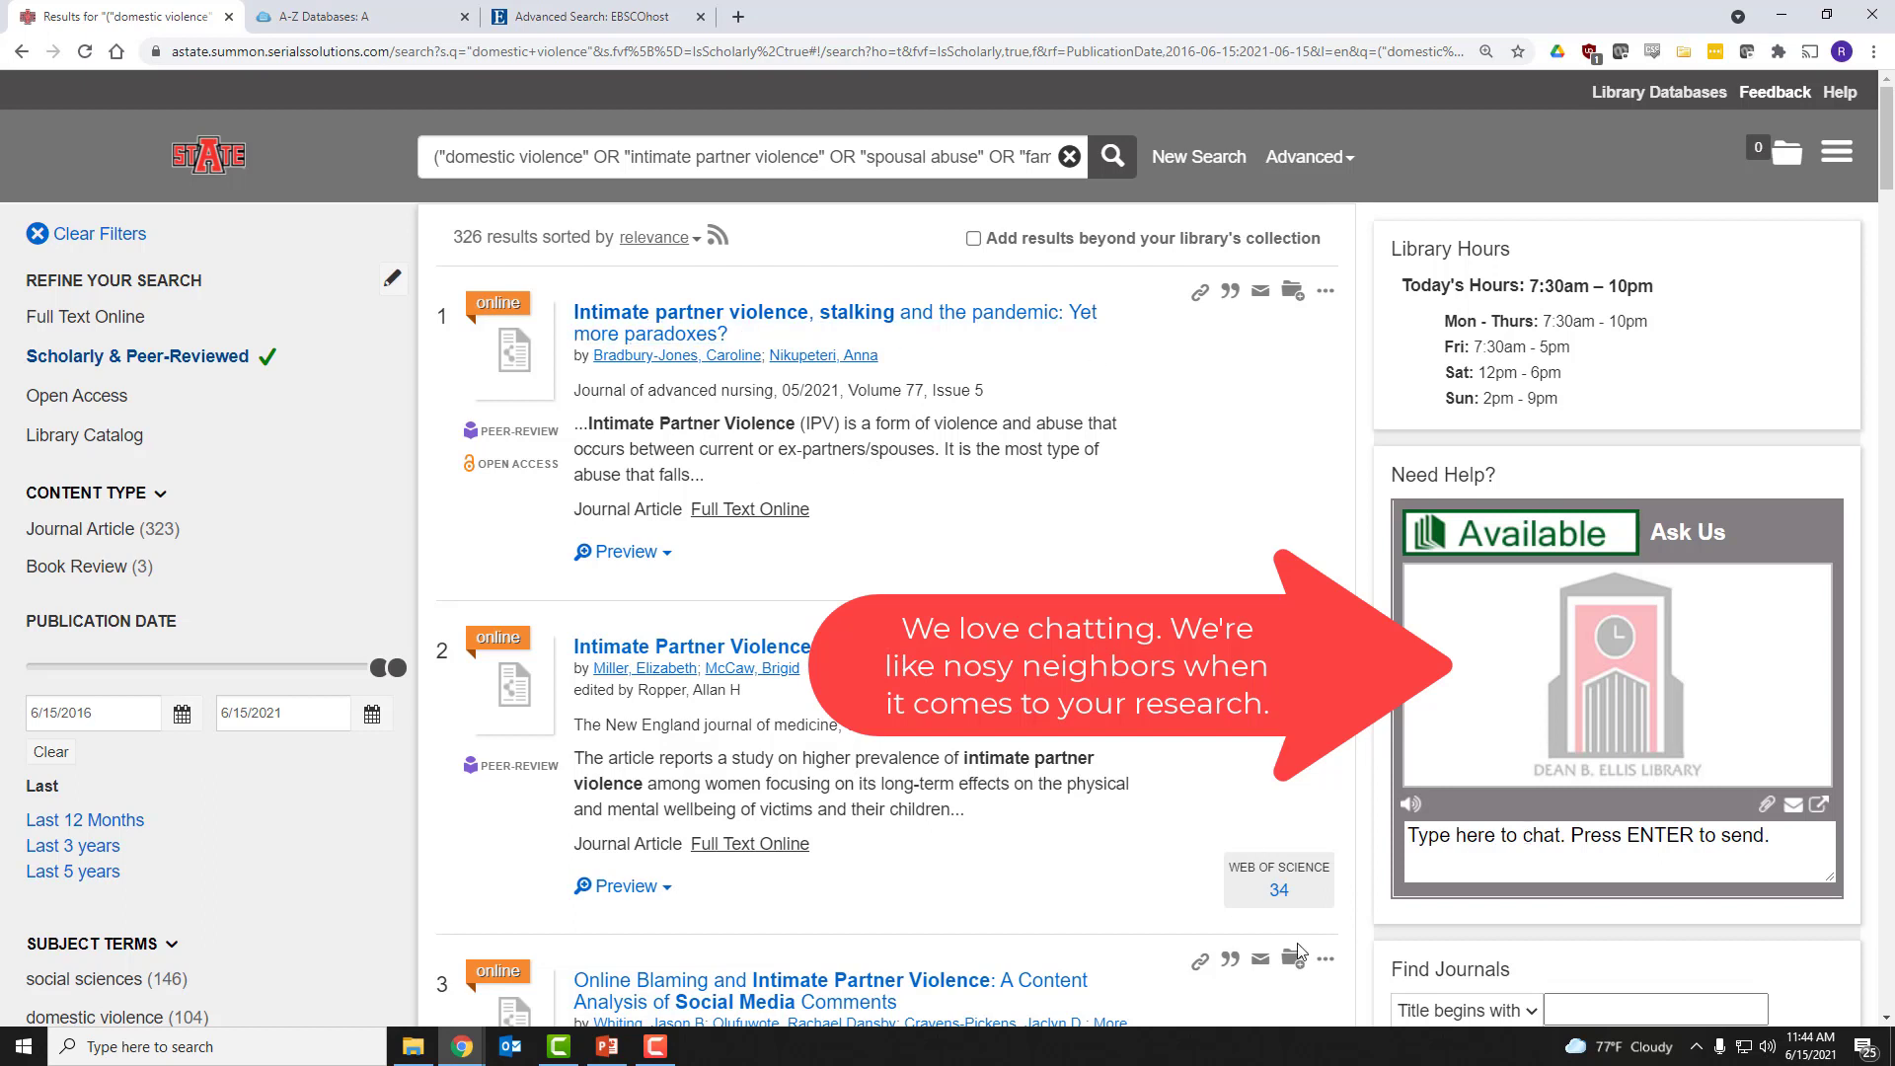
# Step: Put the cursor in the Need Help widget's Ask Us chat box to start a question
pyautogui.click(1506, 839)
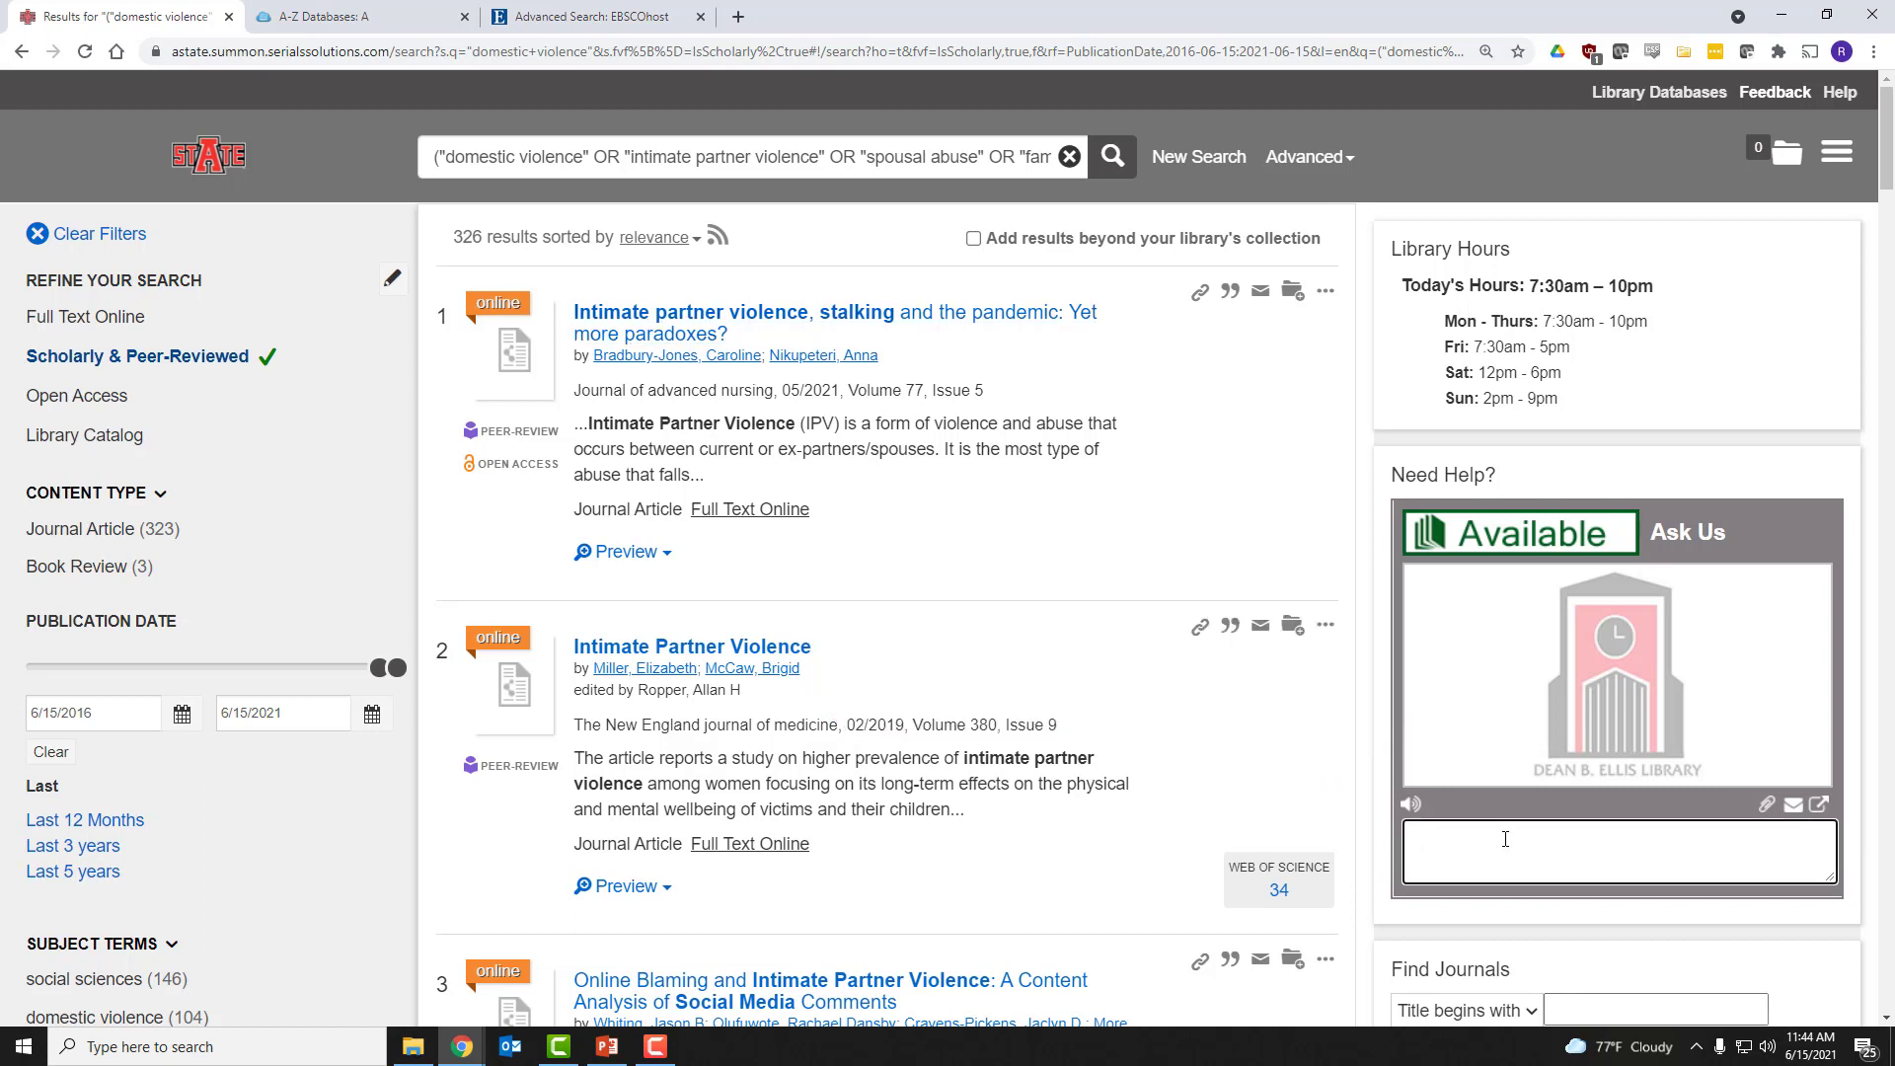